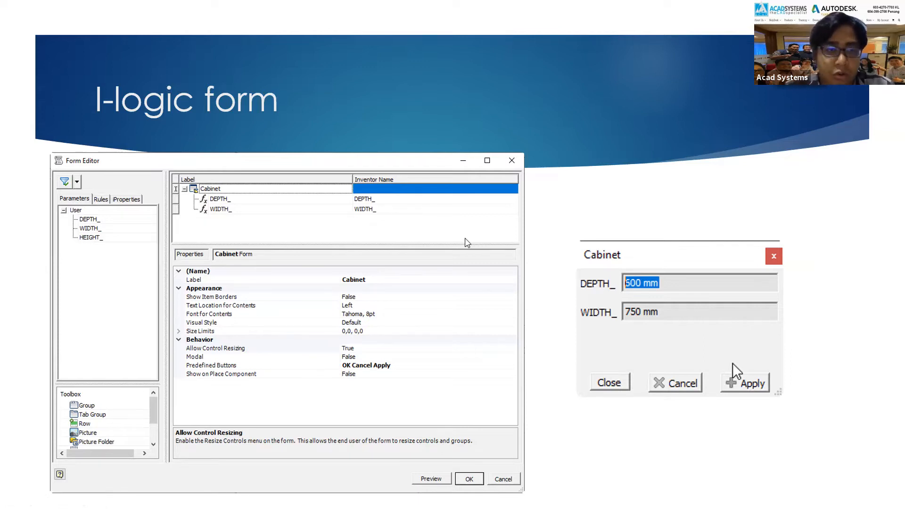
key("Left")
key("Right")
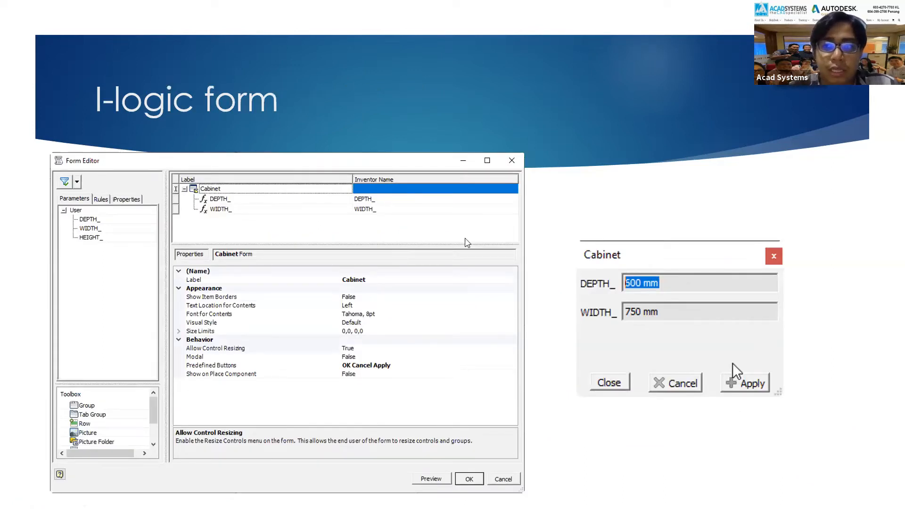
key("Left")
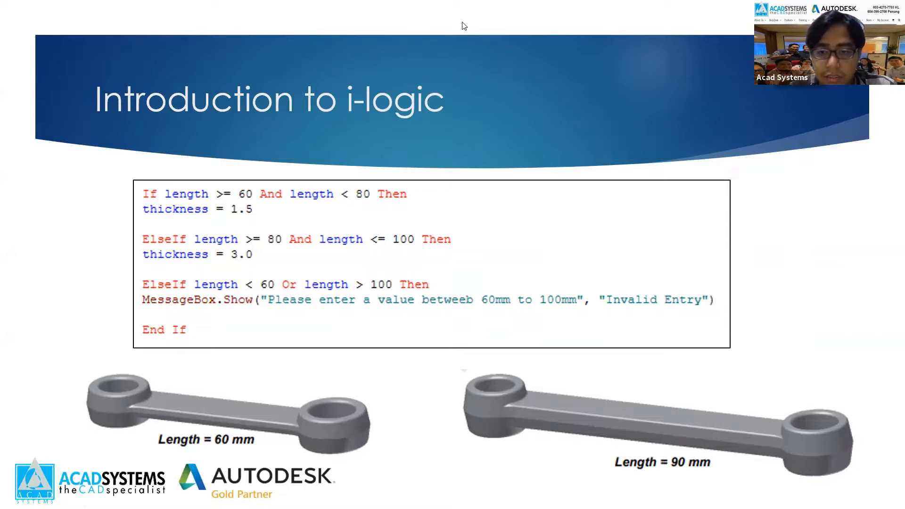
Step: Switch to Inventor and open the sink assembly's SINK DESIGN iLogic form, moved clear of the browser
key("alt+Tab")
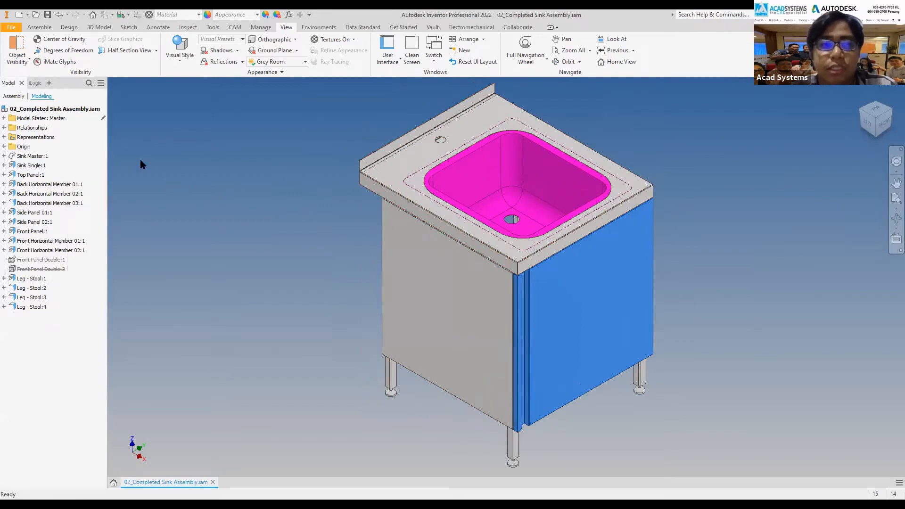
left_click(34, 84)
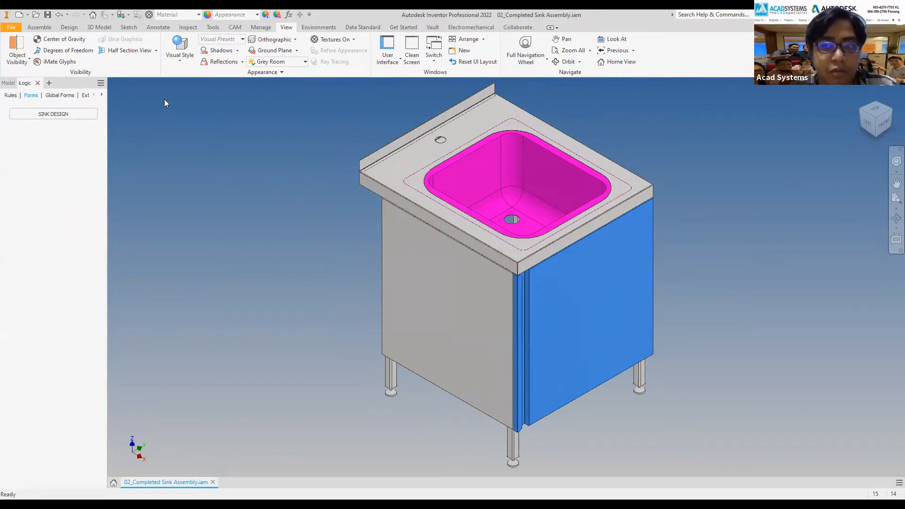
left_click(61, 118)
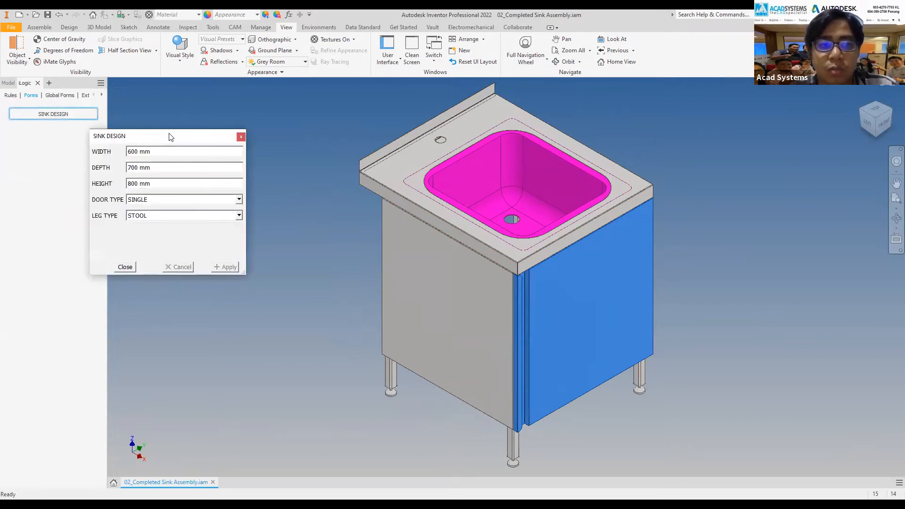
left_click_drag(170, 137, 197, 123)
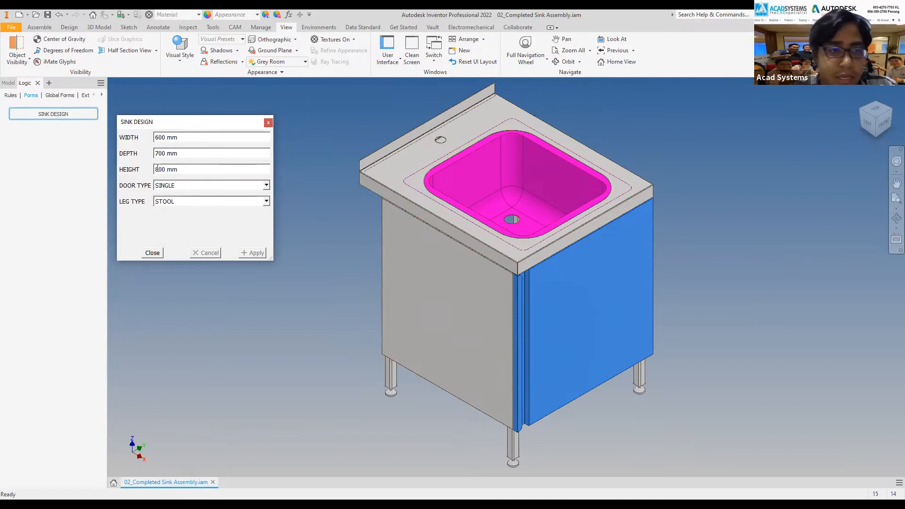
Step: Set the sink's height to 600 mm, depth to 750 mm and width to 800 mm in the form and apply
left_click_drag(156, 169, 160, 169)
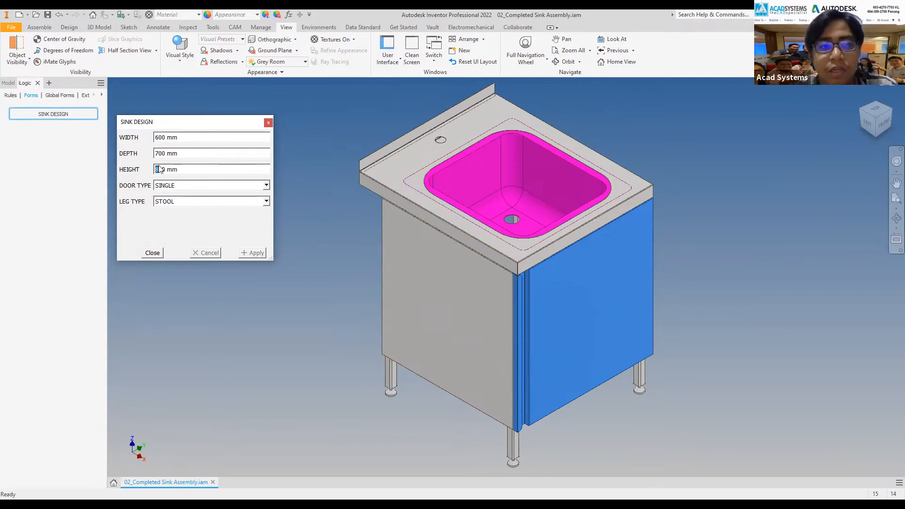
type("6")
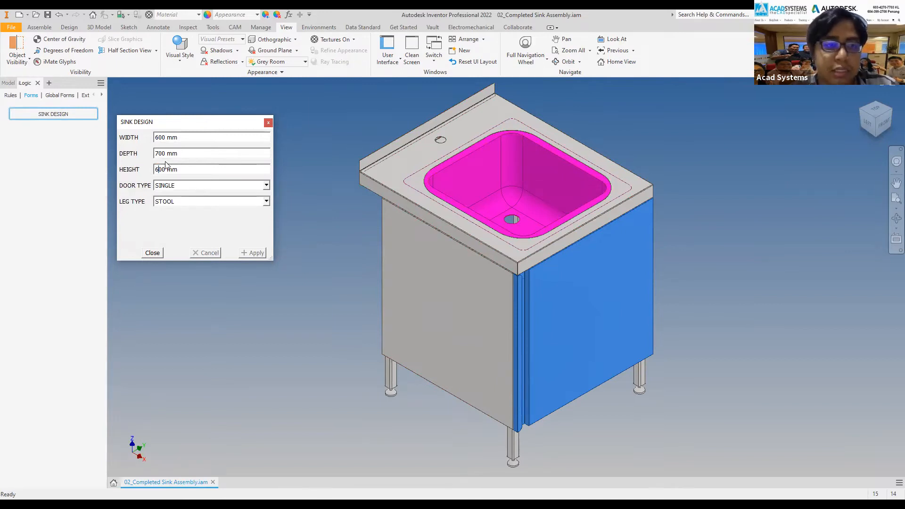
left_click_drag(155, 153, 163, 154)
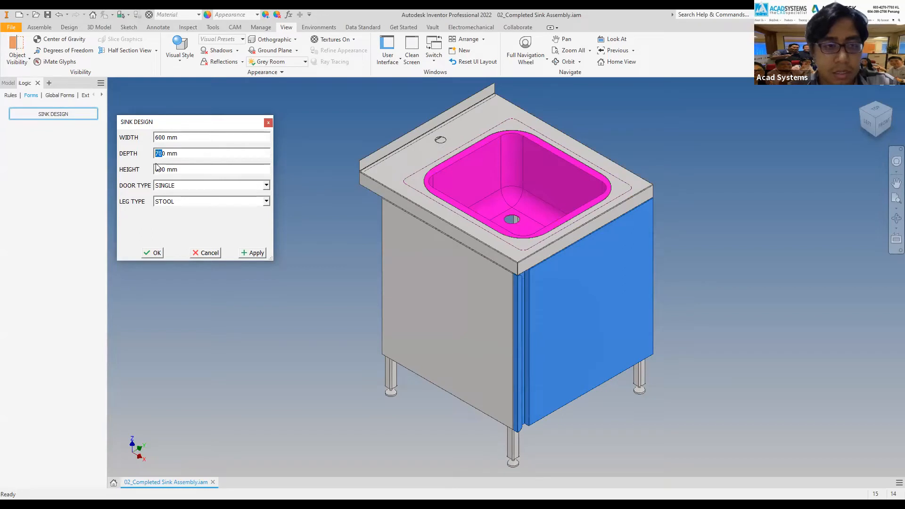
type("75")
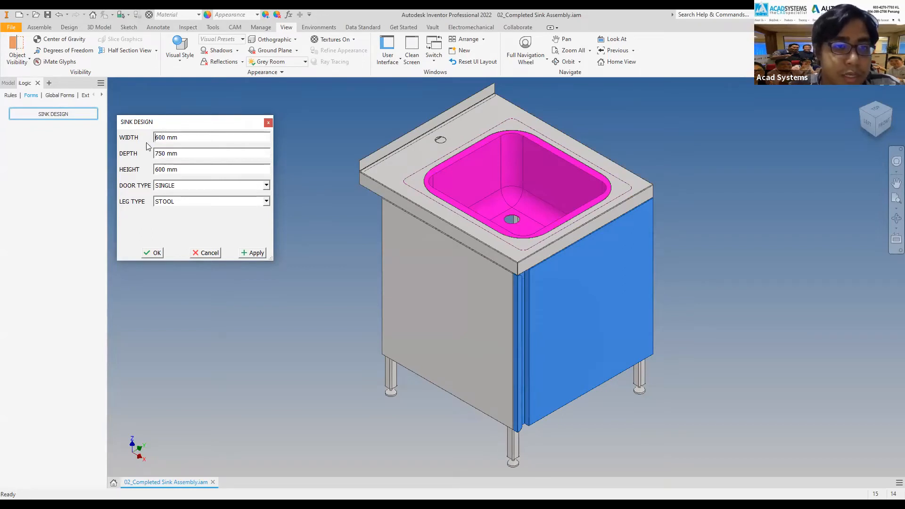
left_click_drag(159, 138, 155, 140)
type("8")
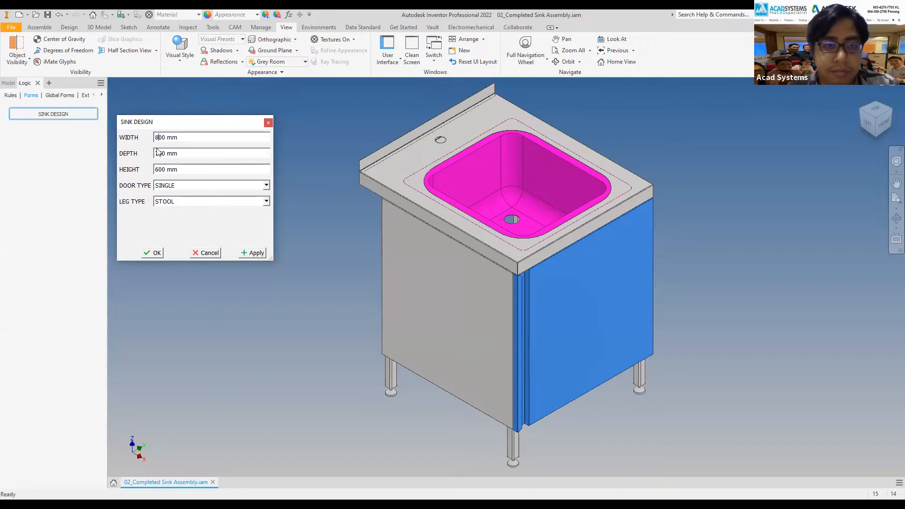
left_click(259, 252)
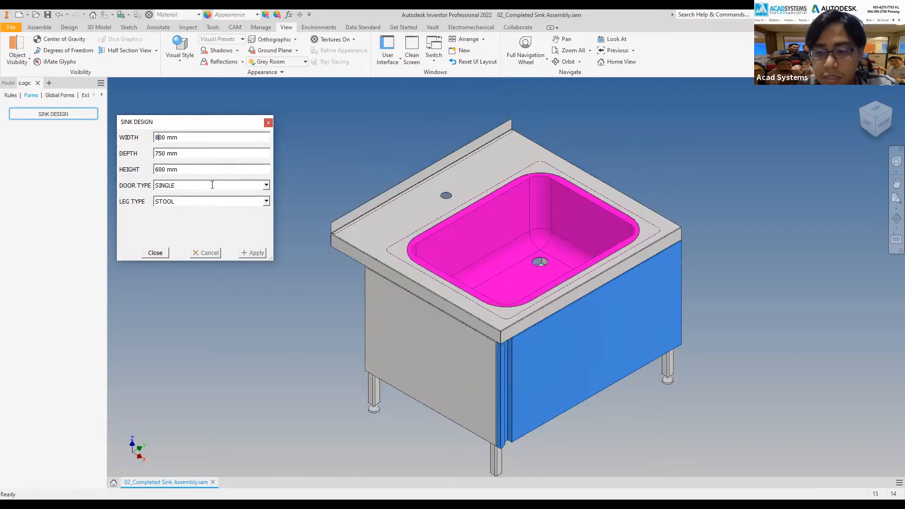
Step: Set the sink's door type to DOUBLE, leg type to WHEEL and height to 800 mm, and apply the changes
middle_click_drag(310, 214, 277, 194)
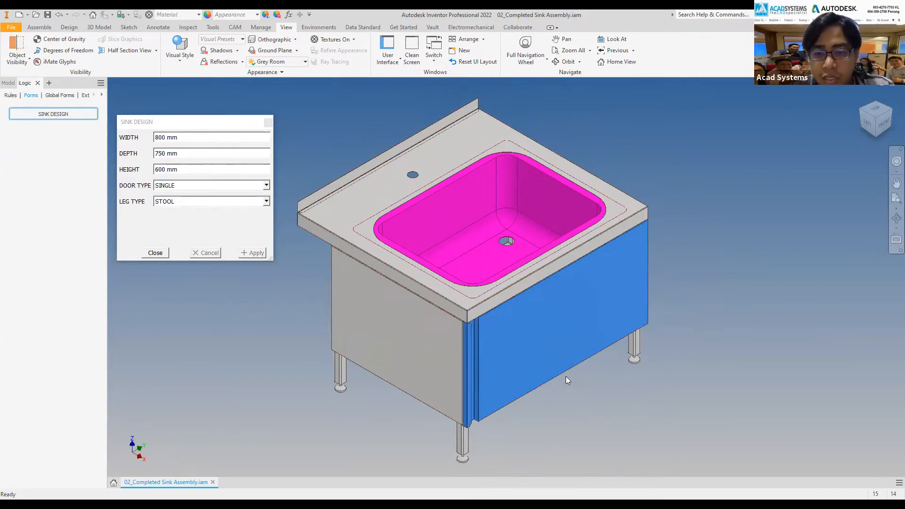
left_click(267, 186)
left_click(215, 196)
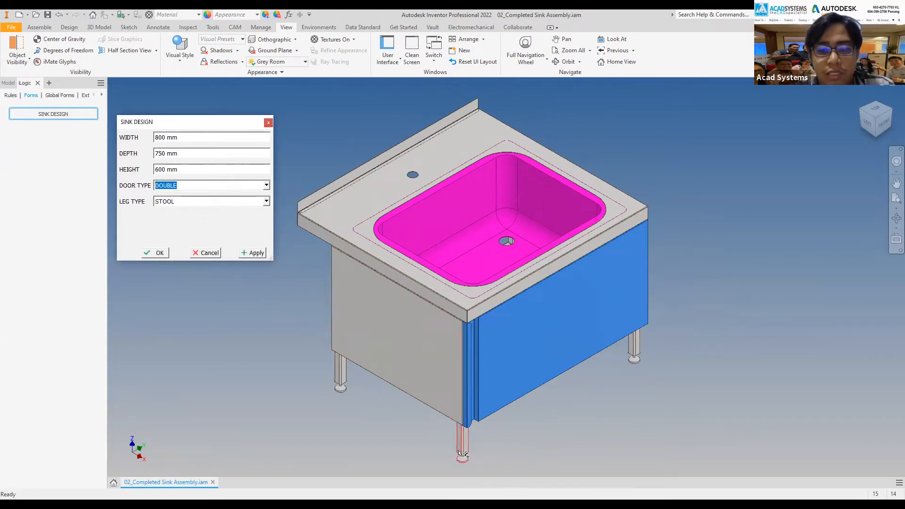
left_click(265, 201)
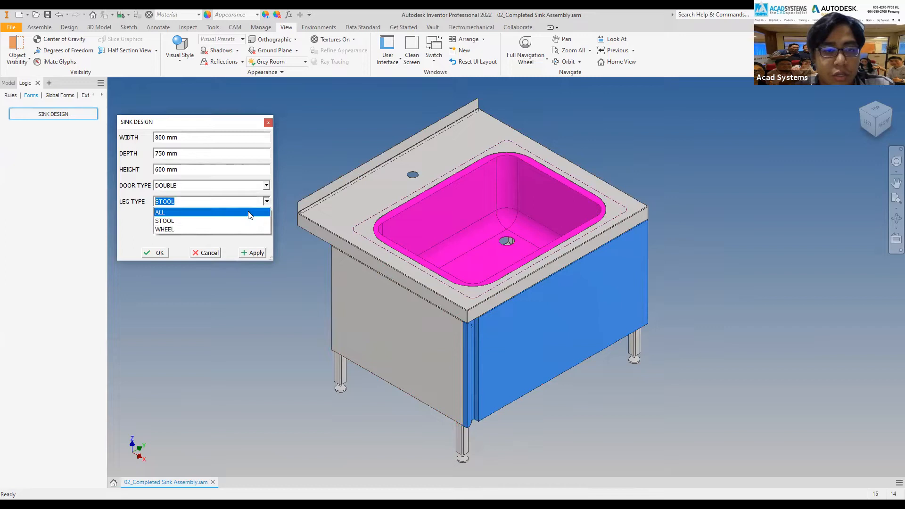
left_click(240, 230)
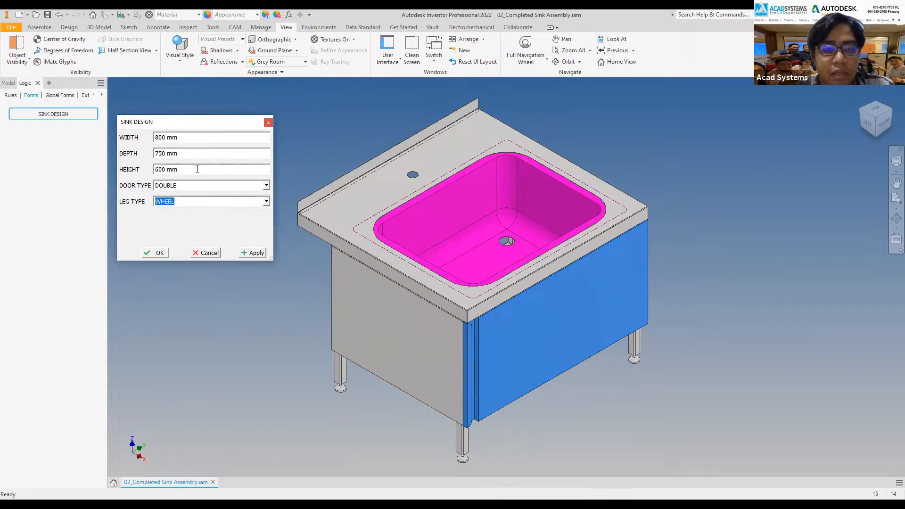
left_click(156, 154)
left_click_drag(159, 168, 155, 169)
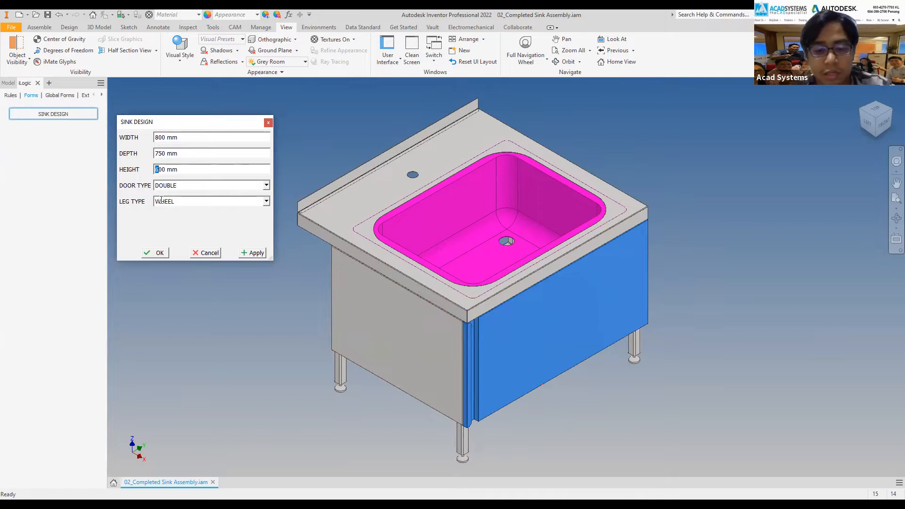
type("8")
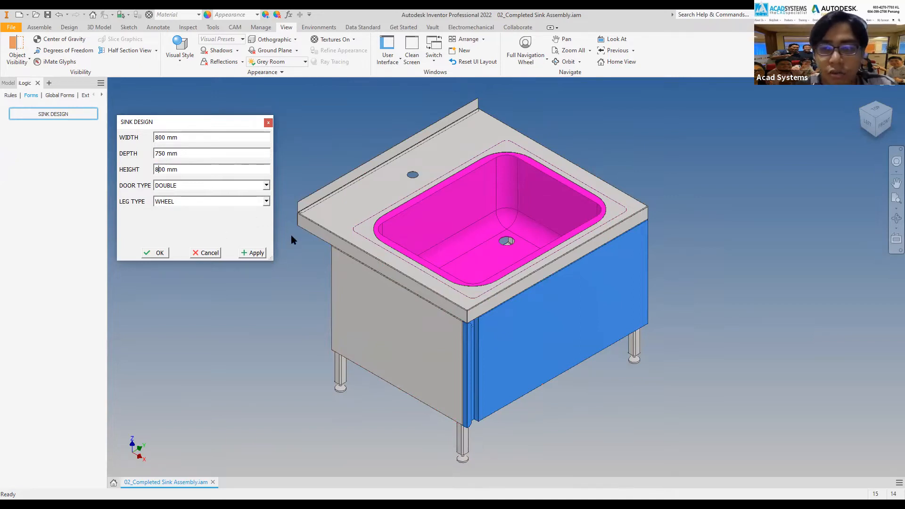
left_click(251, 253)
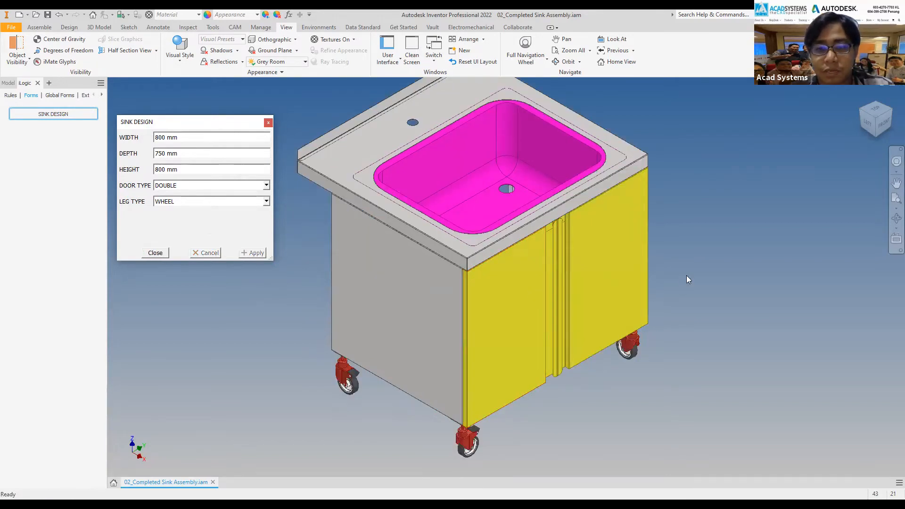
Step: Dismiss the SINK DESIGN form and close 02_Completed Sink Assembly.iam without saving the changes
mouse_move(630, 269)
middle_mouse_down("shift")
mouse_move(590, 282)
mouse_move(604, 273)
mouse_move(617, 277)
middle_mouse_up("shift")
middle_click_drag(261, 222, 303, 250, "shift")
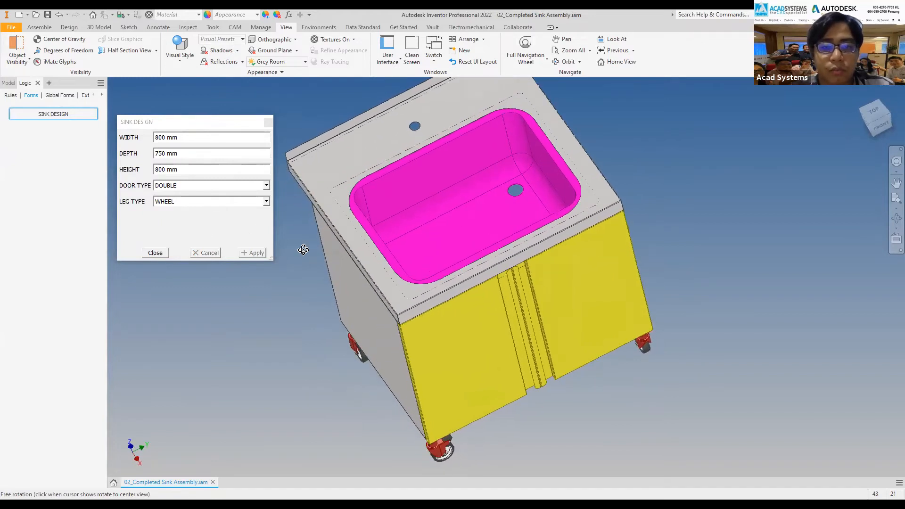
middle_click_drag(209, 250, 292, 147, "shift")
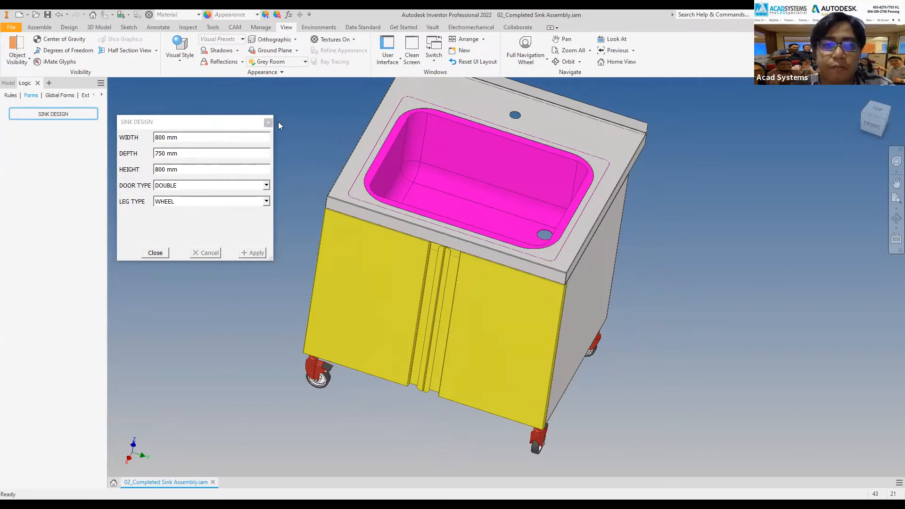
left_click(261, 126)
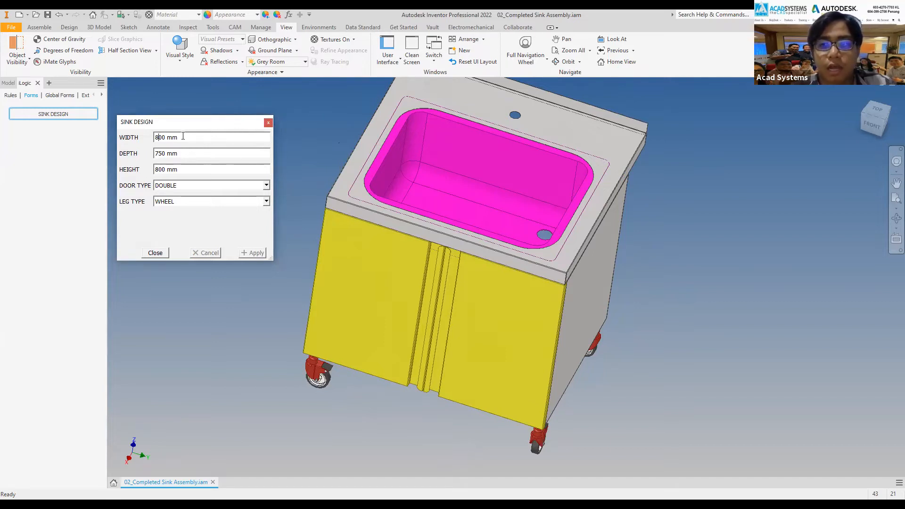
left_click(268, 123)
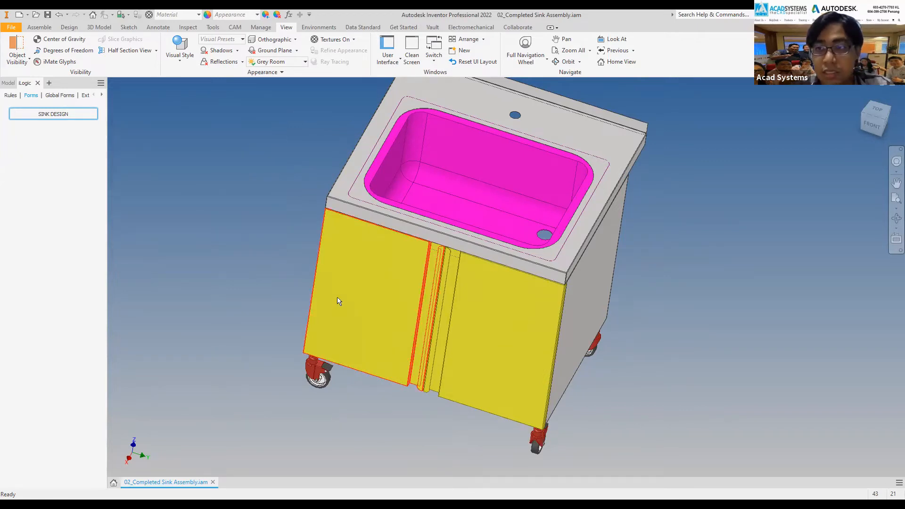
left_click(212, 481)
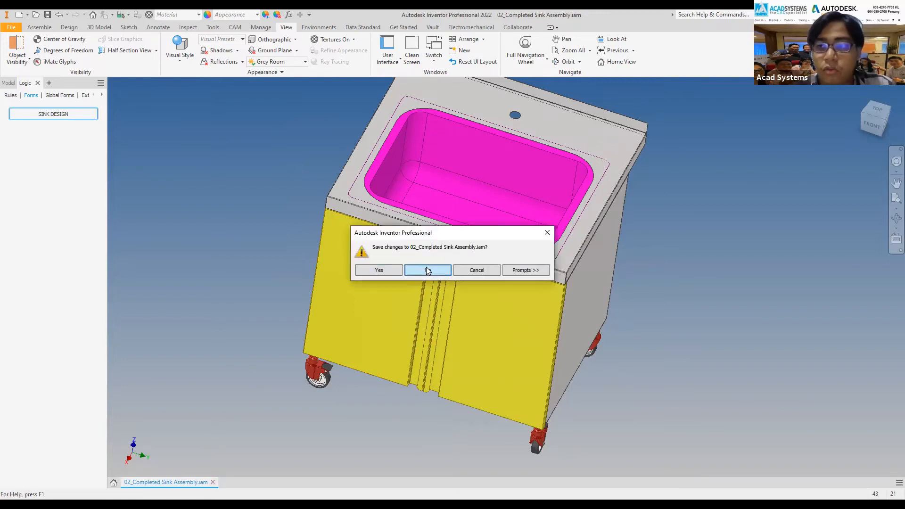
left_click(427, 269)
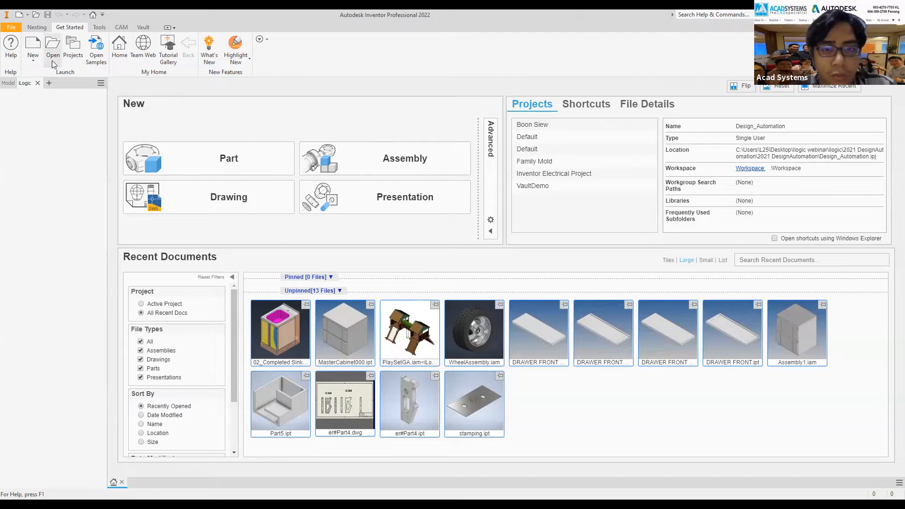
Step: Open MasterCabinet000.ipt from the 01_CabinetTopDownDesignStart folder
left_click(461, 213)
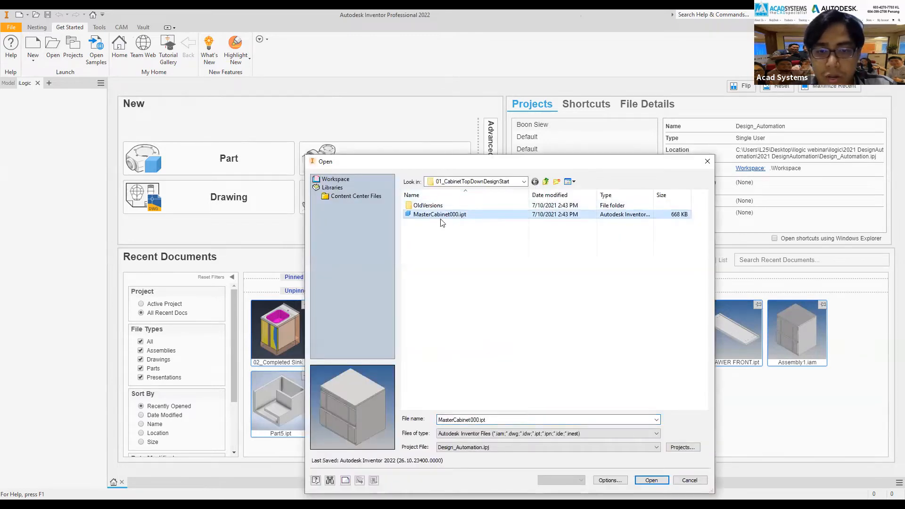
left_click(651, 479)
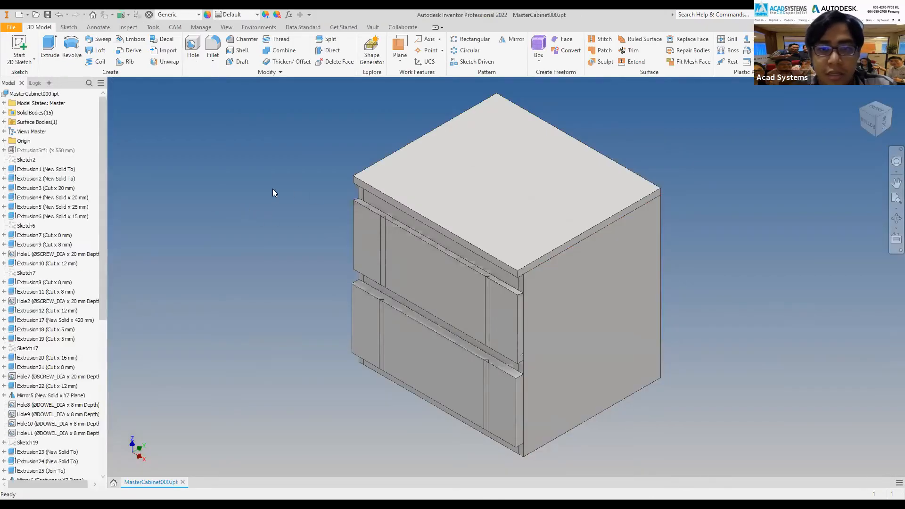
middle_click_drag(295, 239, 265, 243)
scroll(326, 230, "down", 3)
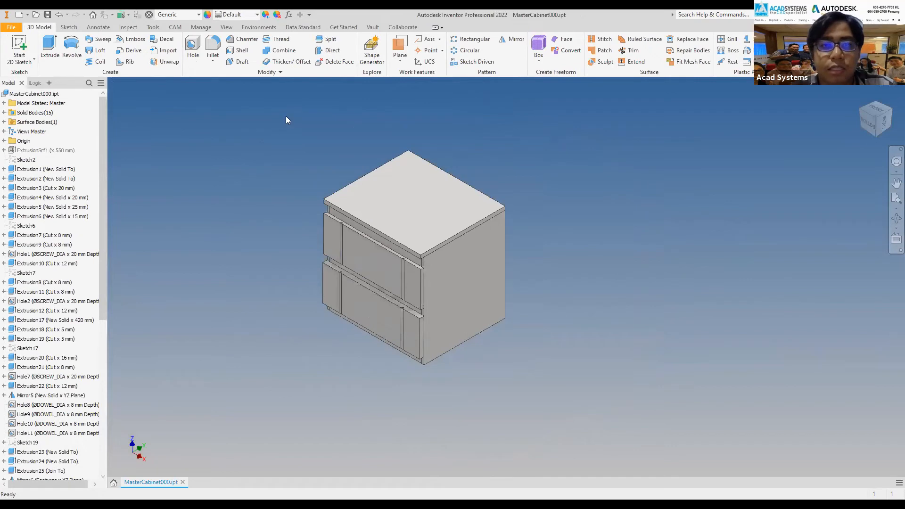
scroll(520, 208, "up", 4)
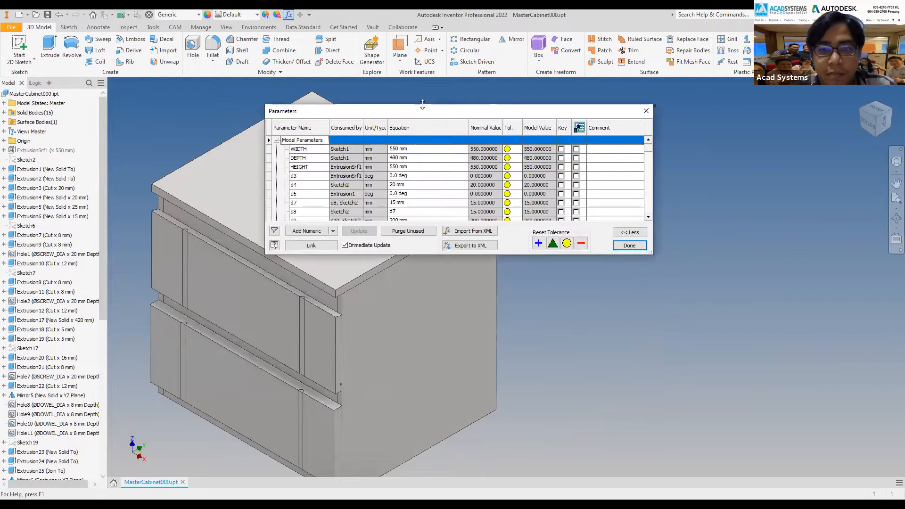
Step: Set the cabinet's WIDTH model parameter to 500 mm in the part's parameter table
left_click_drag(423, 109, 526, 113)
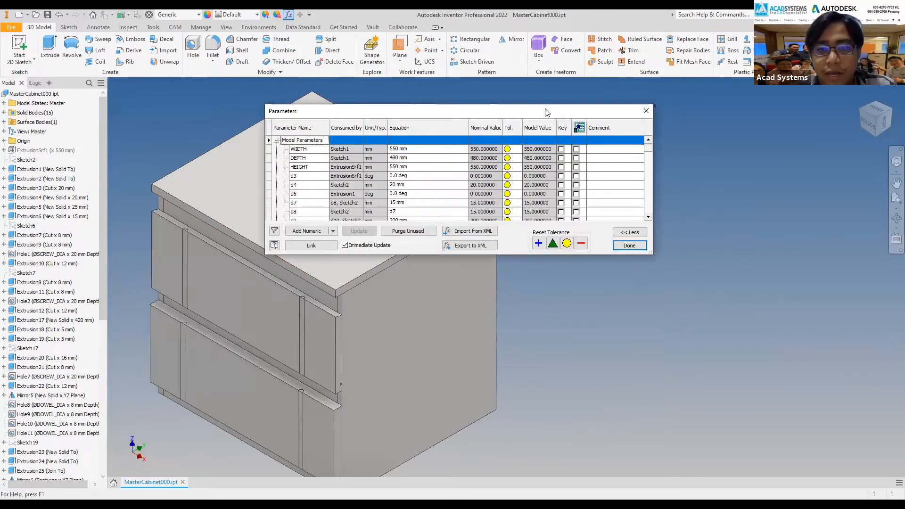
left_click(495, 154)
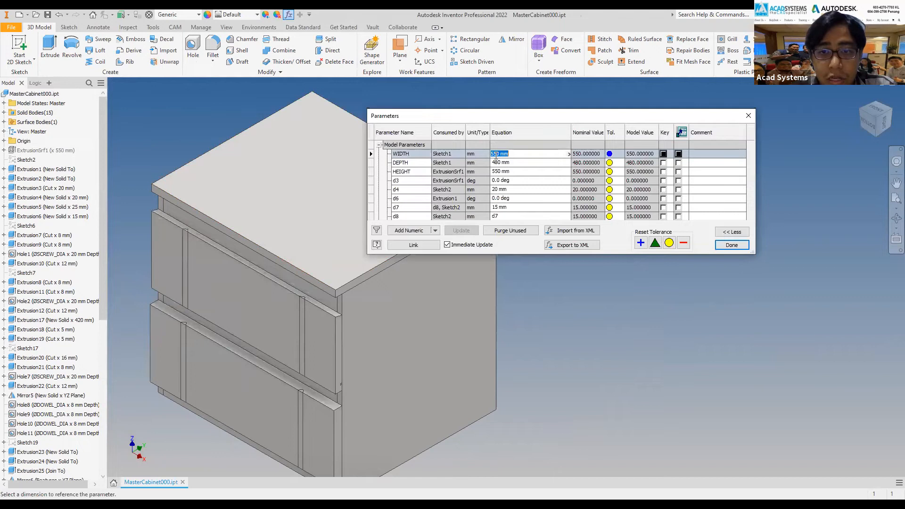
key("shift+Left")
key("shift+Left")
key("shift+Left")
key("shift+Left")
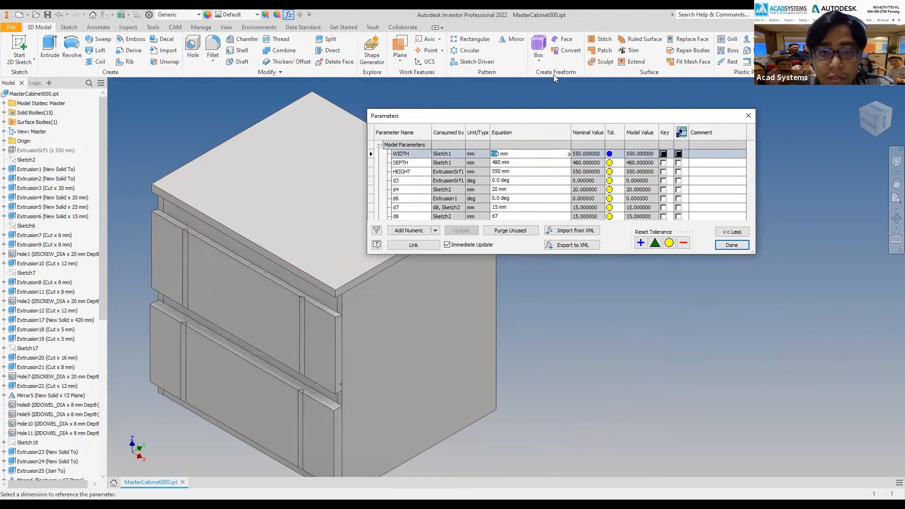
left_click_drag(493, 154, 497, 155)
type("0")
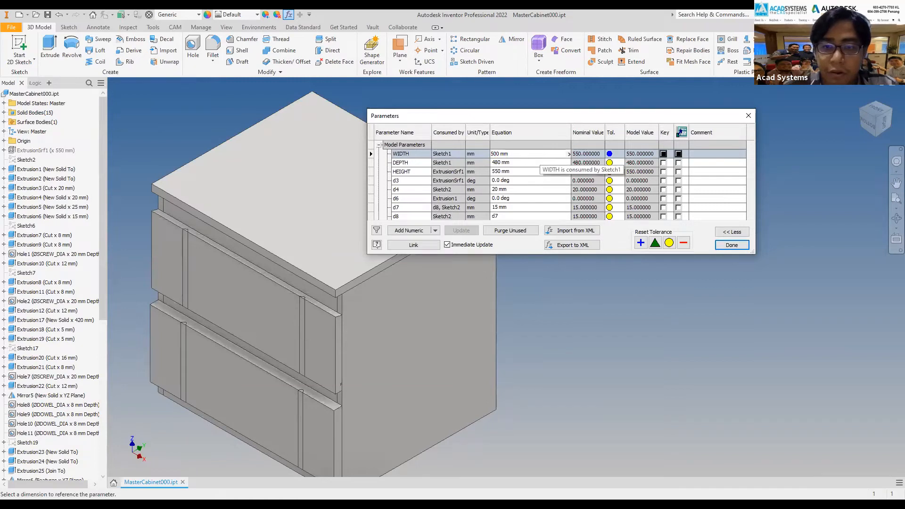
left_click(493, 165)
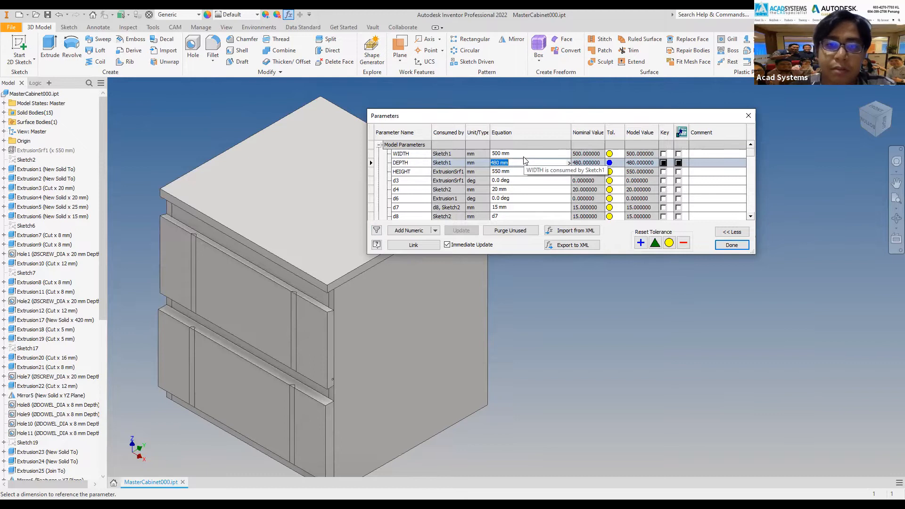
left_click(550, 154)
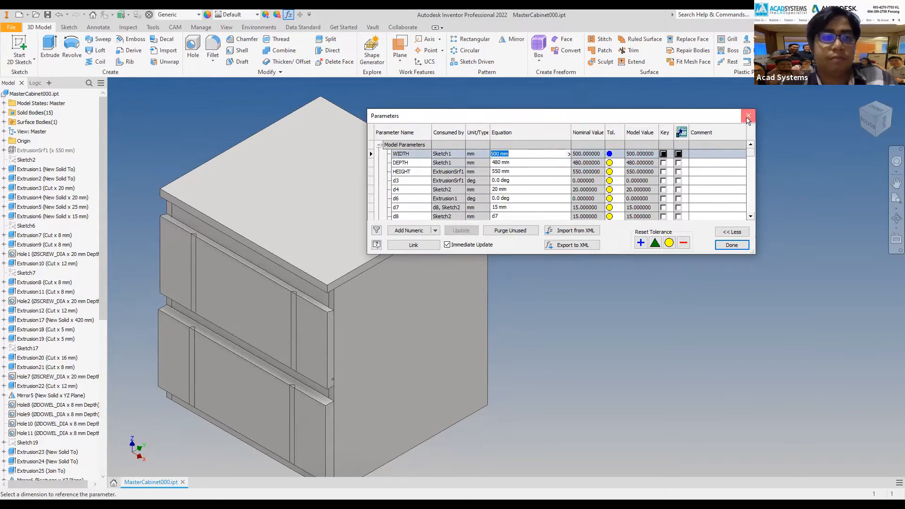
Step: Close the parameter table, close and redisplay the iLogic browser, and bring up the cabinet part's forms list
left_click(748, 116)
middle_click_drag(196, 114, 267, 110)
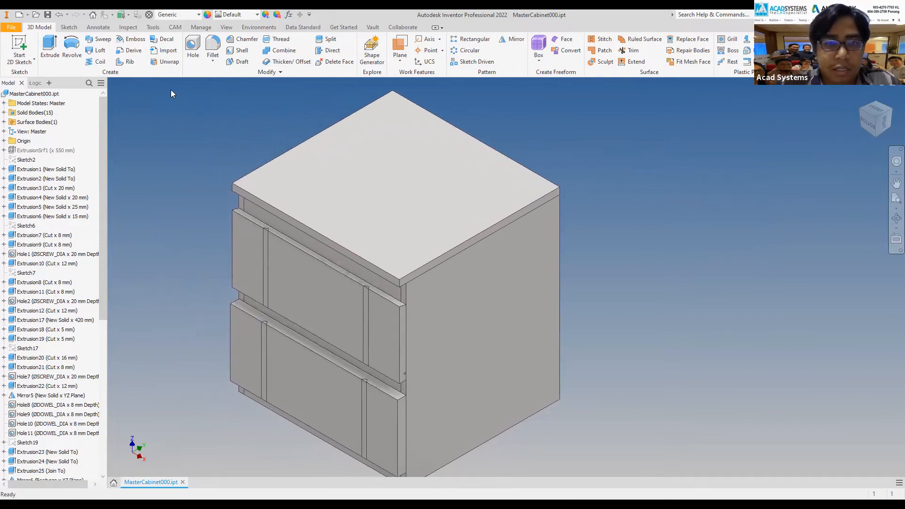
left_click(37, 83)
left_click(38, 83)
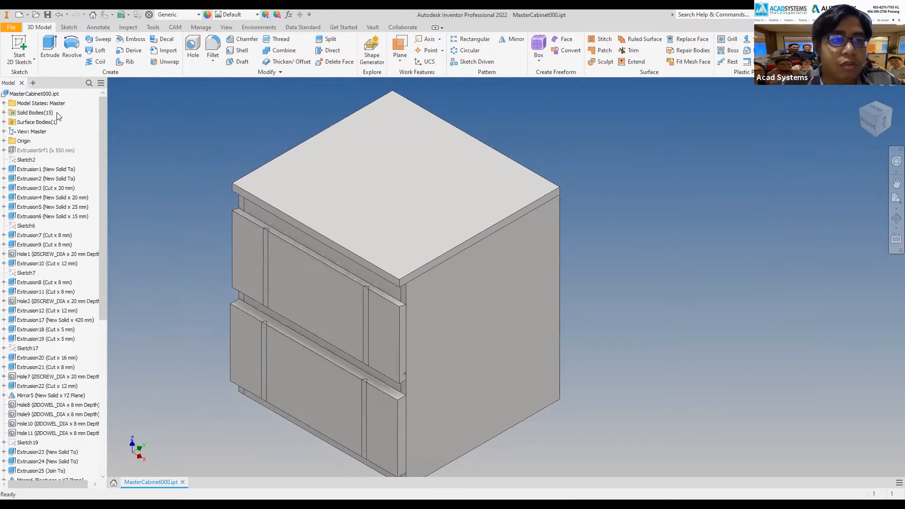
left_click(34, 93)
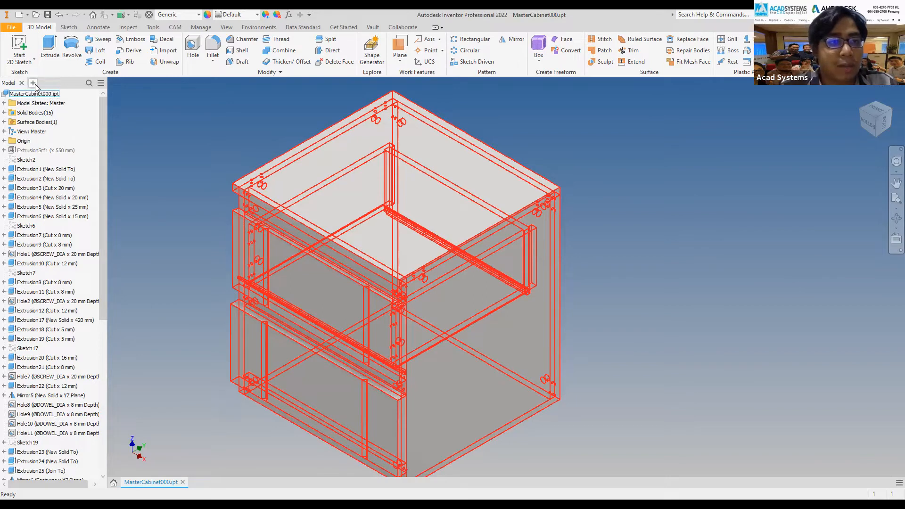
left_click(34, 84)
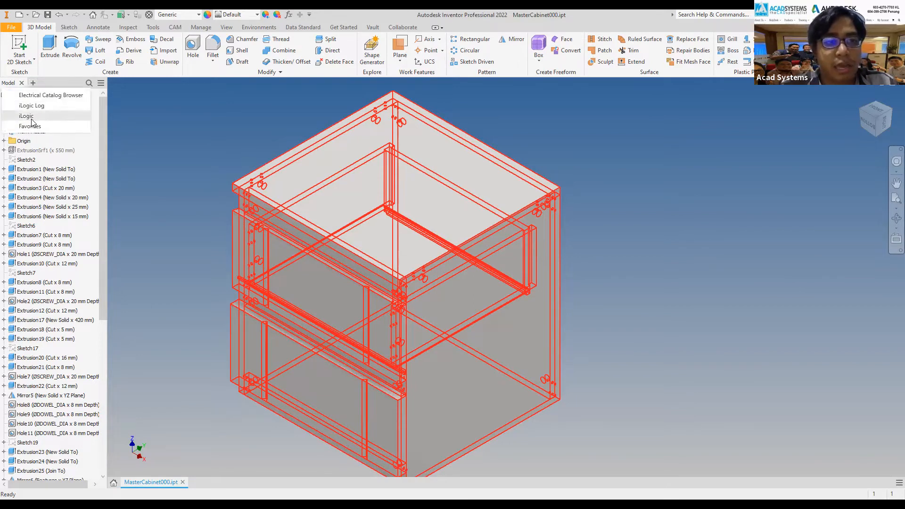
left_click(31, 117)
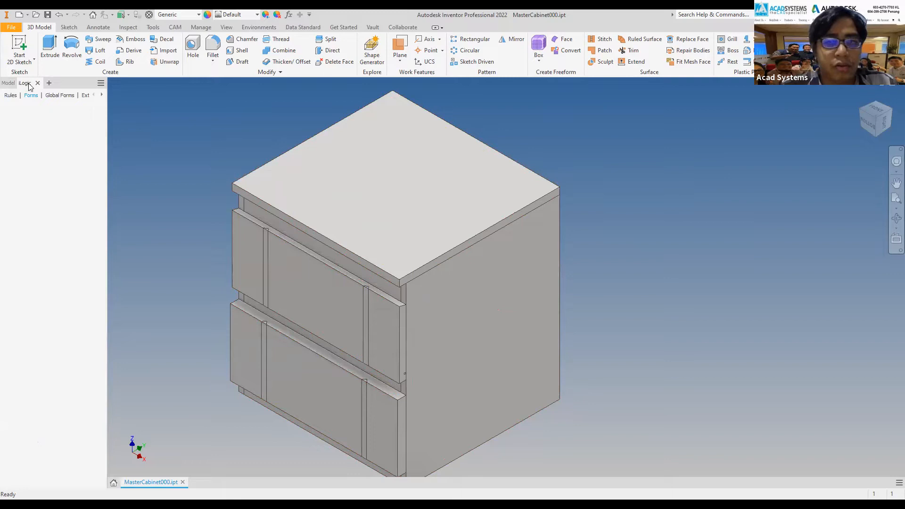
left_click(11, 96)
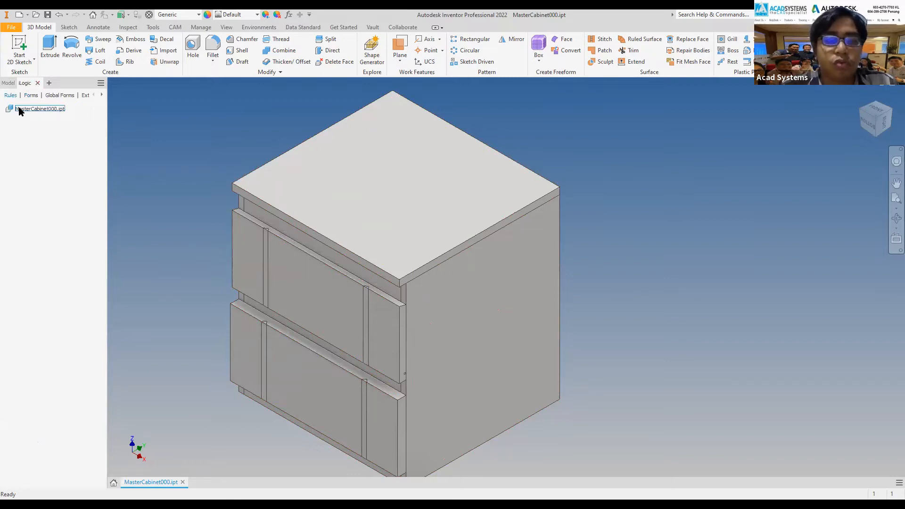
left_click(27, 107)
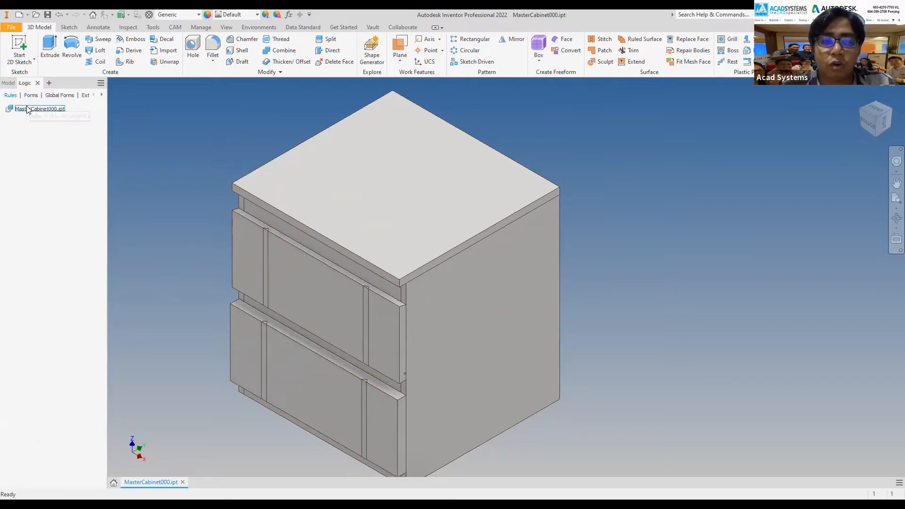
left_click(31, 95)
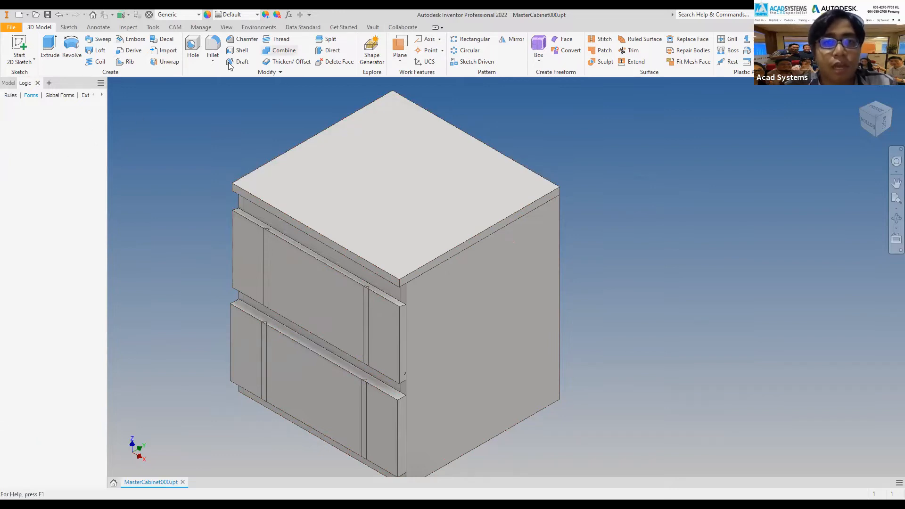
Step: Create an iLogic form in the cabinet part containing the WIDTH and DEPTH model parameters
right_click(41, 124)
left_click(57, 132)
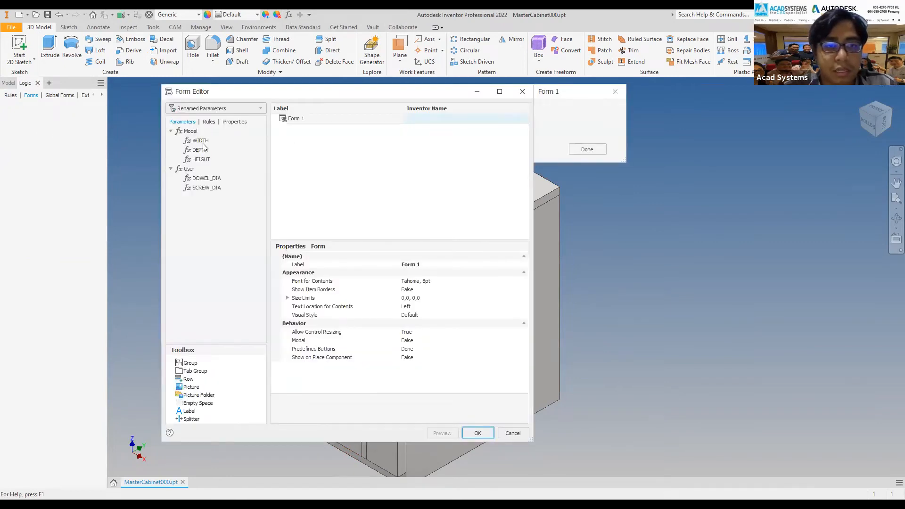
left_click_drag(199, 140, 314, 129)
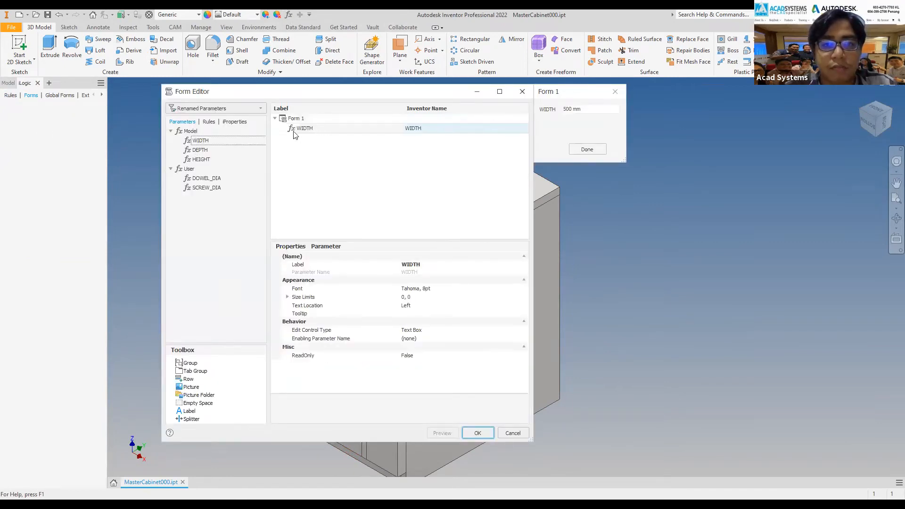
left_click_drag(198, 154, 311, 150)
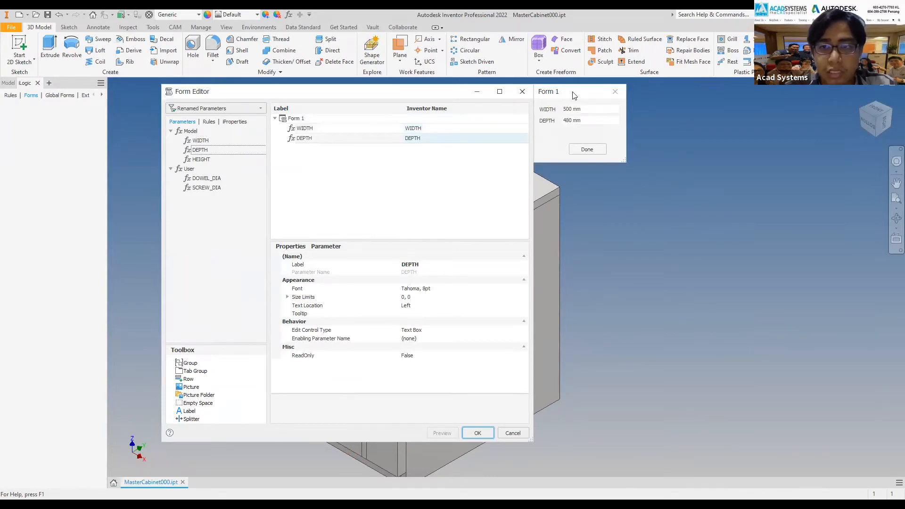
left_click_drag(570, 93, 601, 123)
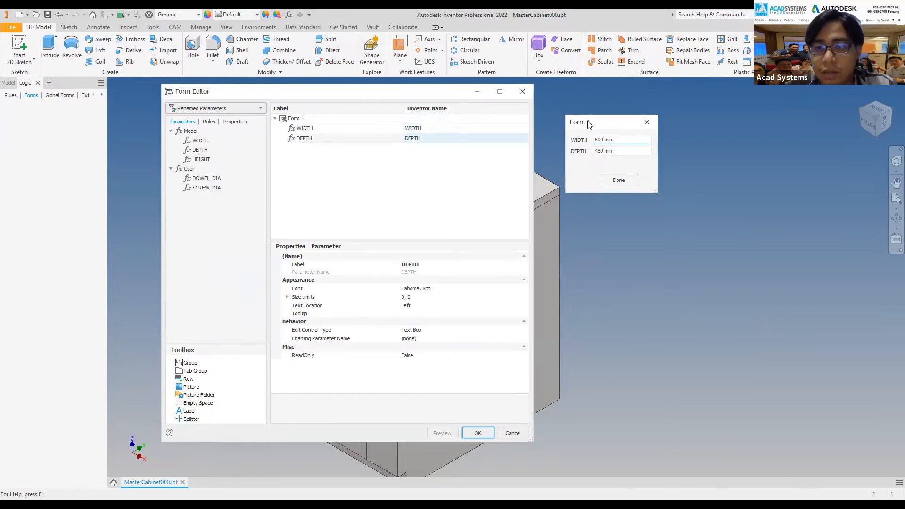
left_click_drag(588, 123, 574, 107)
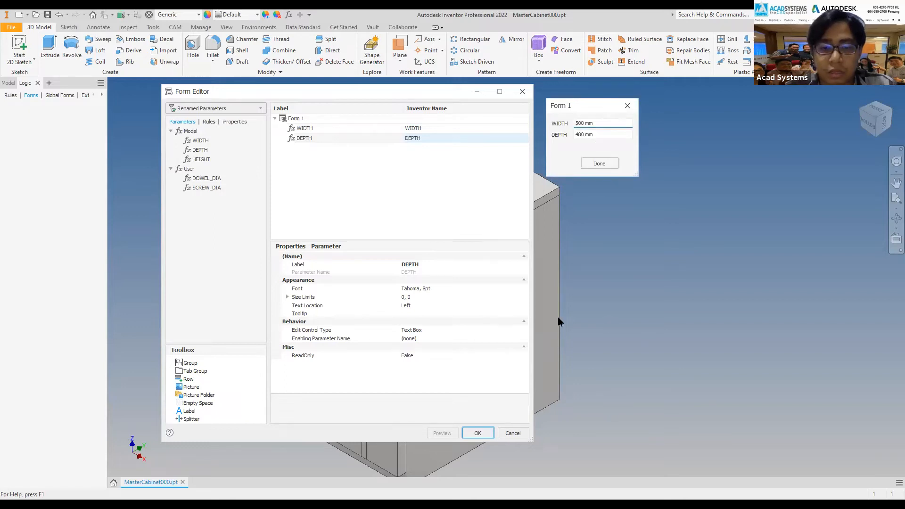
left_click(476, 432)
Step: Run the new form to set the cabinet's WIDTH to 600 mm, and dismiss the form
left_click(68, 117)
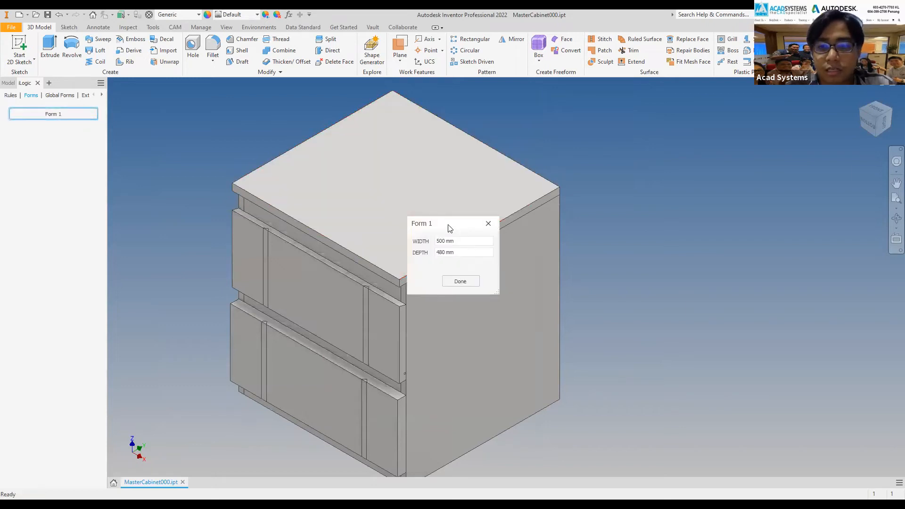
left_click_drag(449, 225, 611, 222)
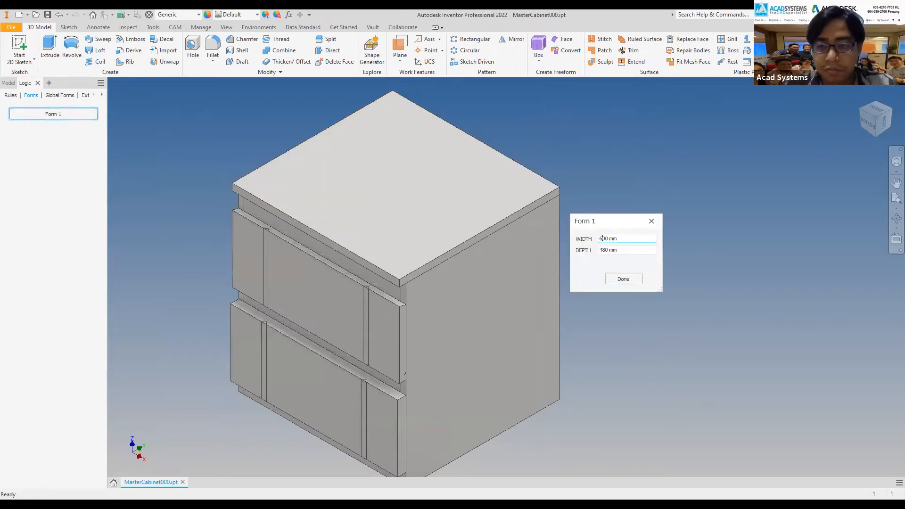
double_click(604, 250)
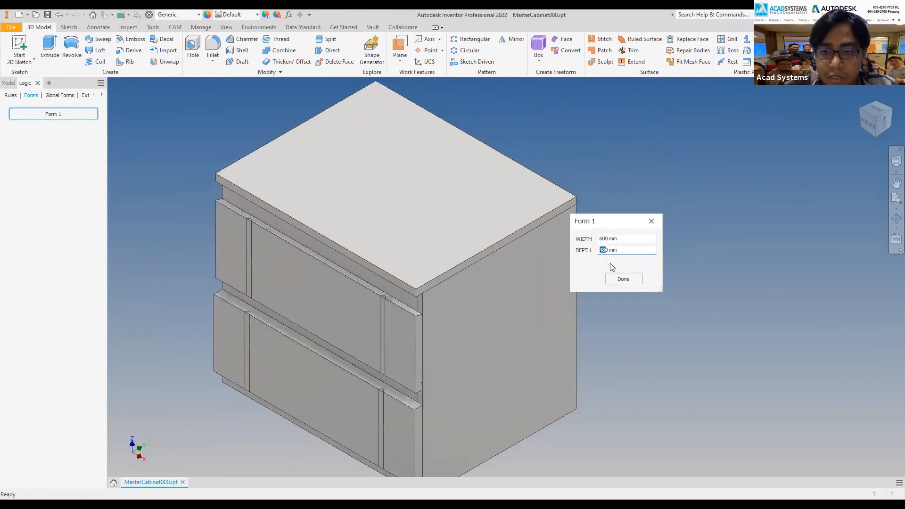
left_click(635, 280)
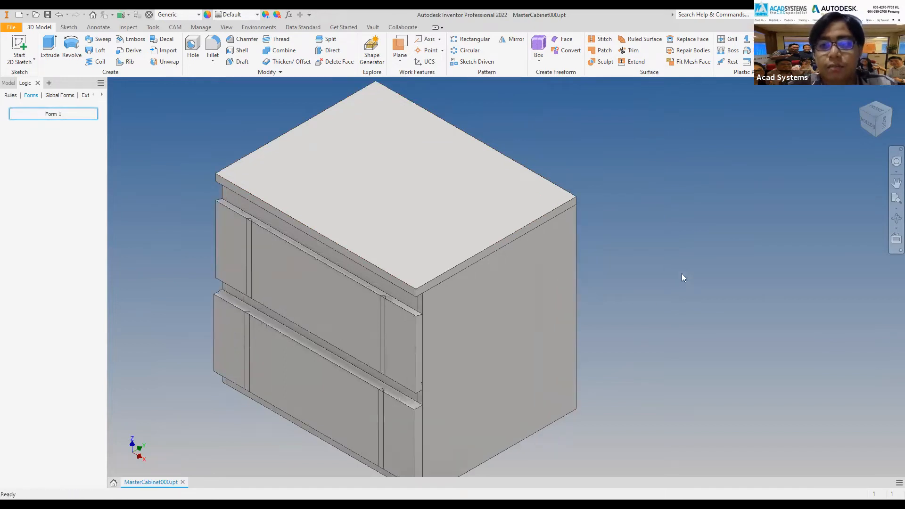
scroll(262, 253, "down", 3)
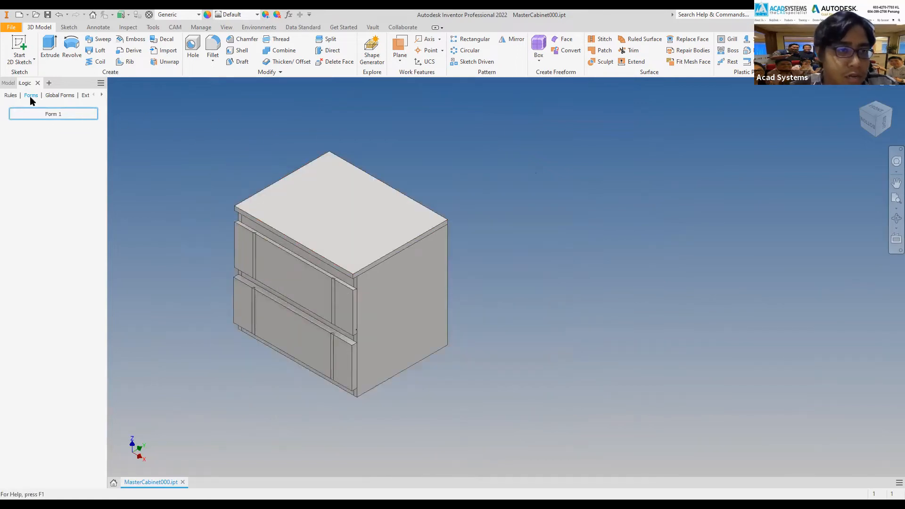
Step: Examine the part's feature history and its Solid Bodies list, highlighting the TOP, LEFT and DRAWER FRONT bodies in the model
left_click(7, 83)
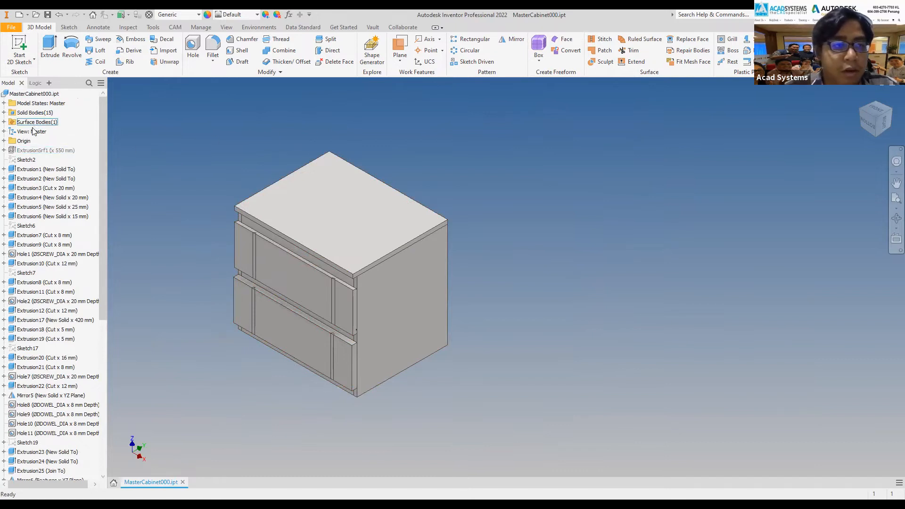
scroll(48, 148, "down", 5)
scroll(50, 148, "down", 5)
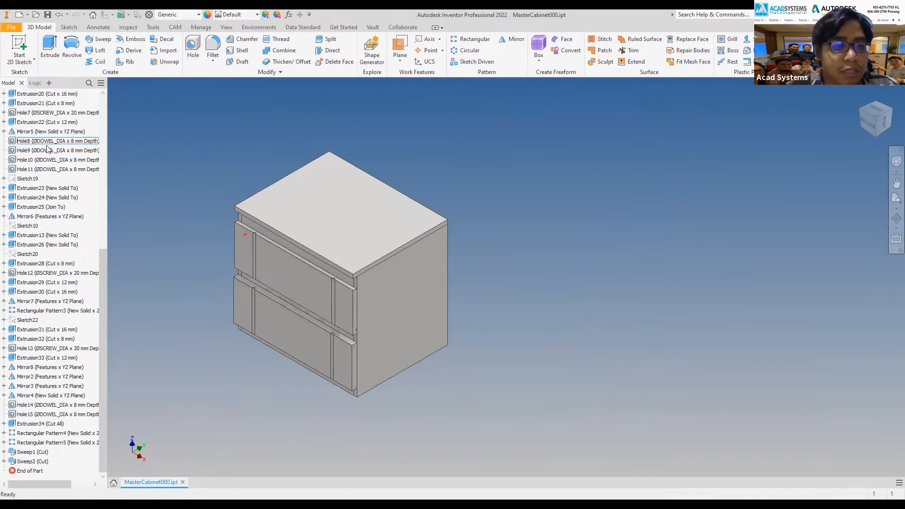
scroll(53, 200, "up", 10)
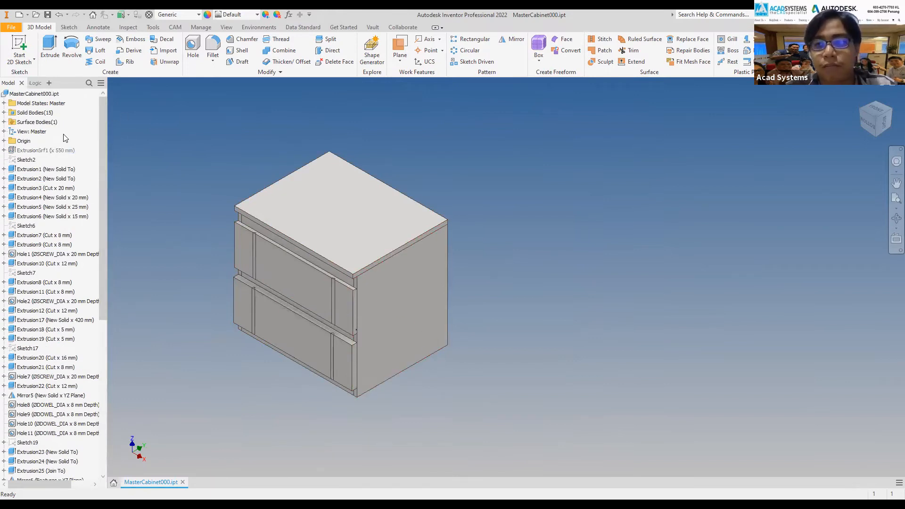
left_click(409, 291)
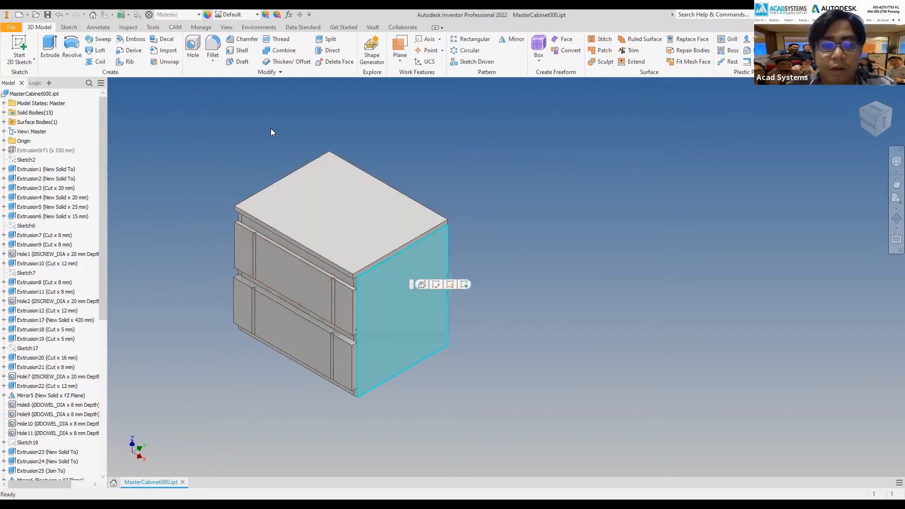
left_click(38, 113)
left_click(4, 112)
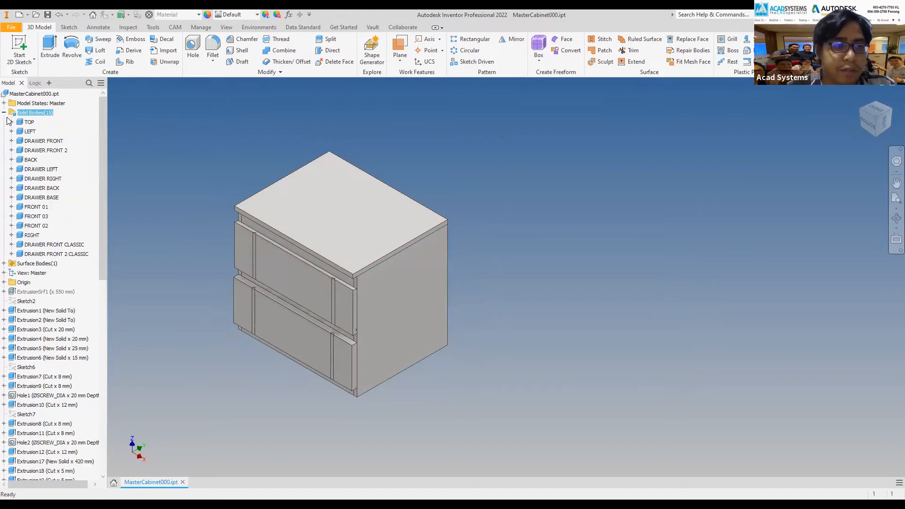
left_click(29, 122)
left_click(43, 141)
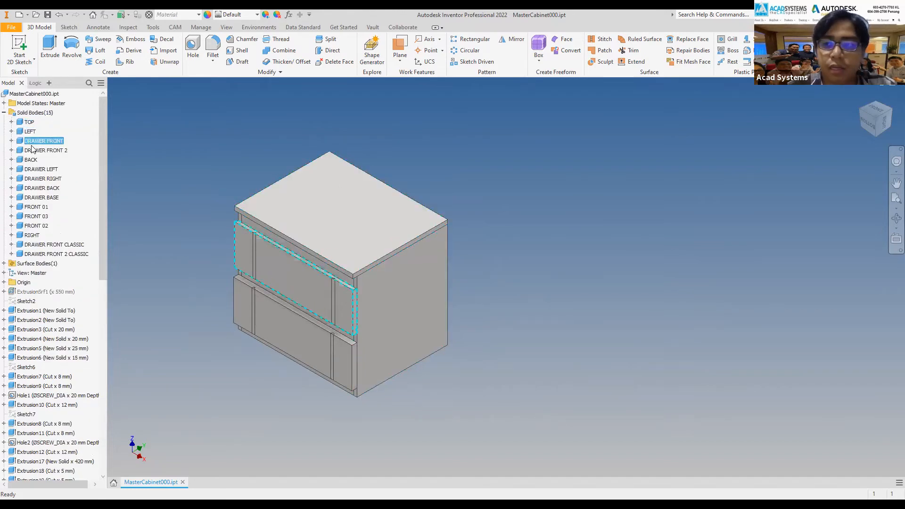
left_click(29, 122)
left_click(30, 131)
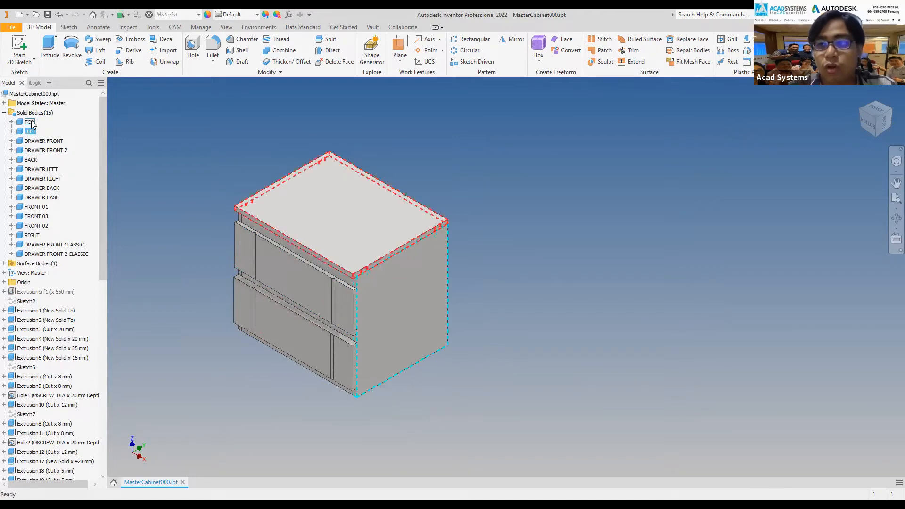
left_click(36, 141)
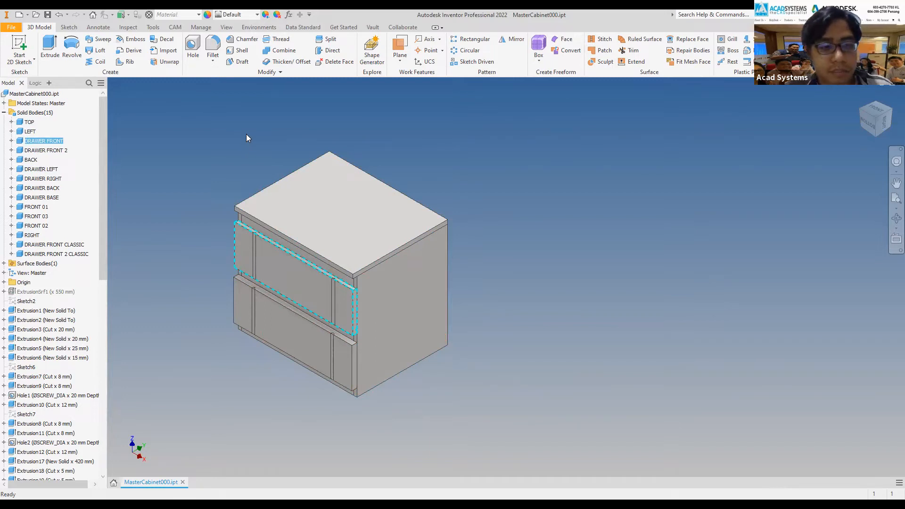
left_click(188, 124)
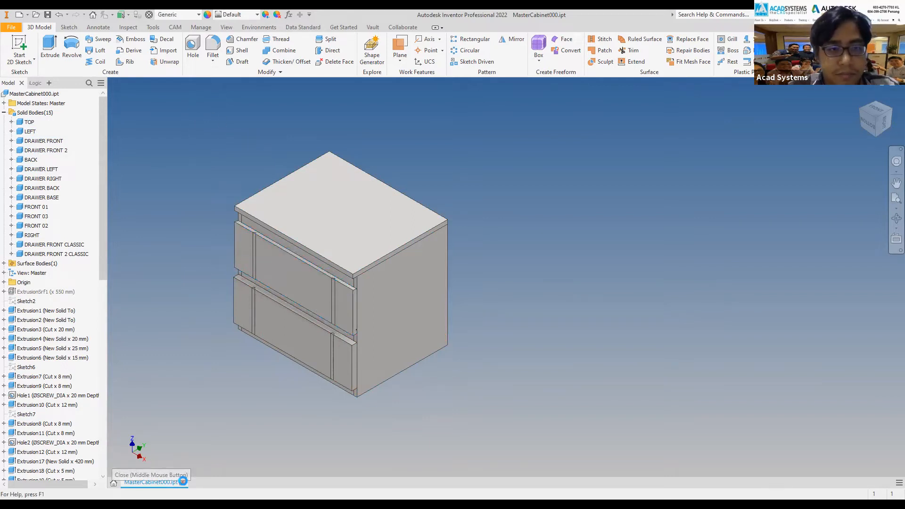
Step: Close MasterCabinet000.ipt without saving the changes and create a new assembly
left_click(183, 481)
left_click(444, 272)
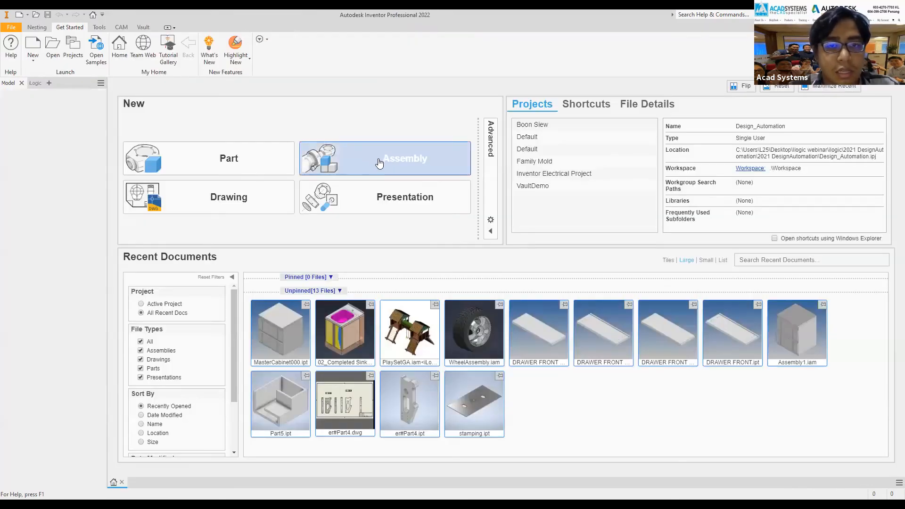
left_click(376, 162)
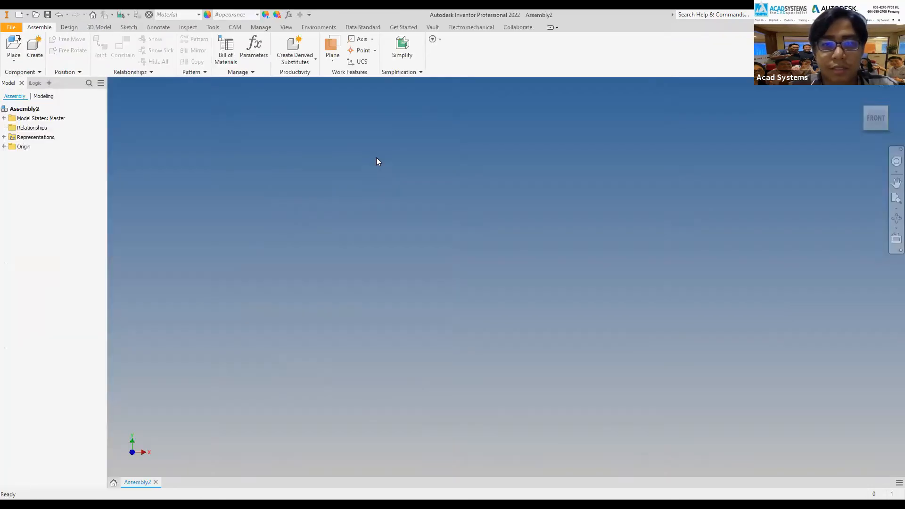
Step: Place one instance of MasterCabinet000.ipt from the 01_CabinetTopDownDesignStart folder in the assembly and finish placing
left_click(14, 57)
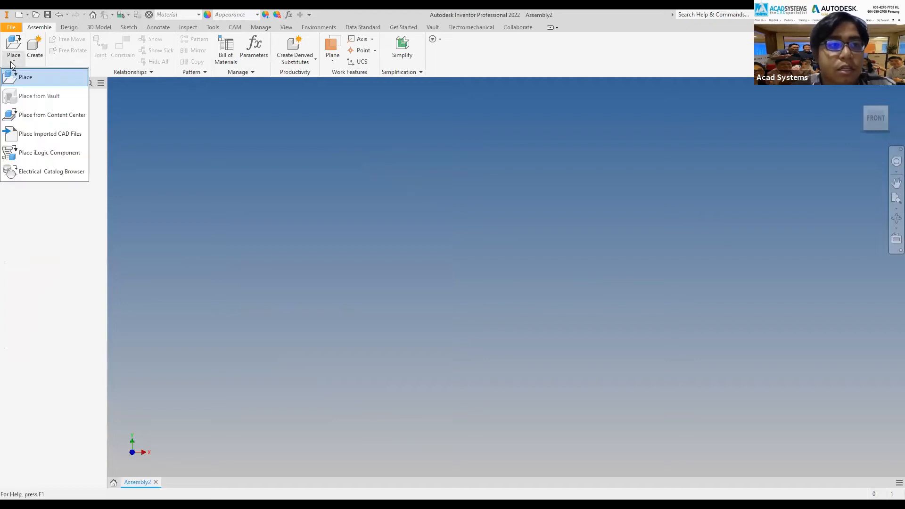
left_click(30, 82)
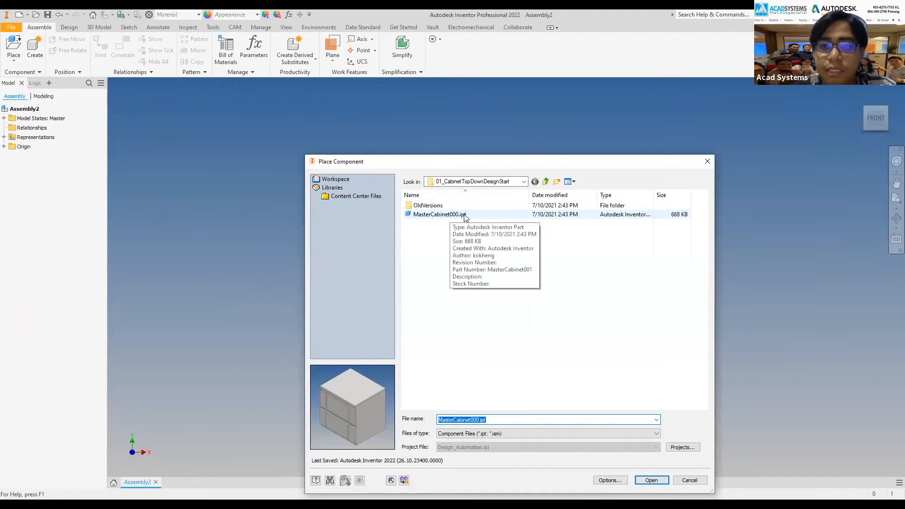
left_click(655, 476)
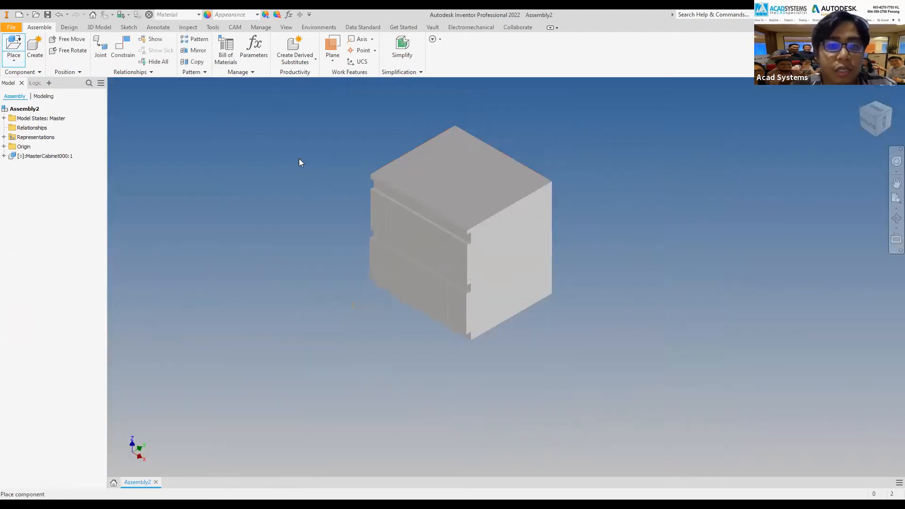
right_click(301, 159)
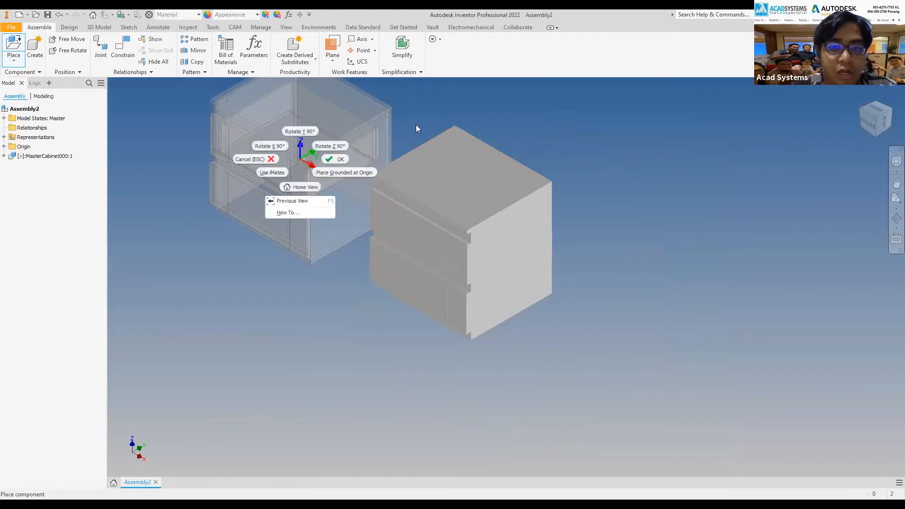
left_click(333, 160)
Step: Set the visual style of the assembly view to Shaded with Edges
left_click(525, 206)
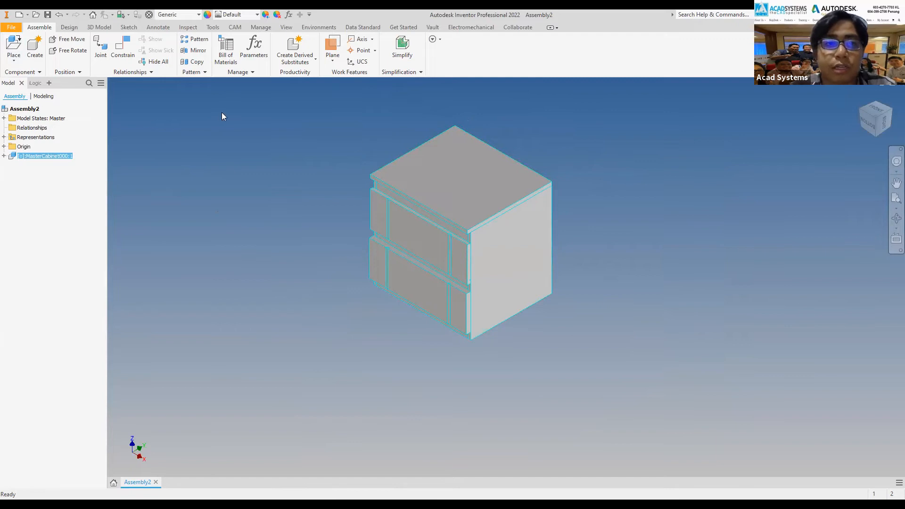
left_click(286, 29)
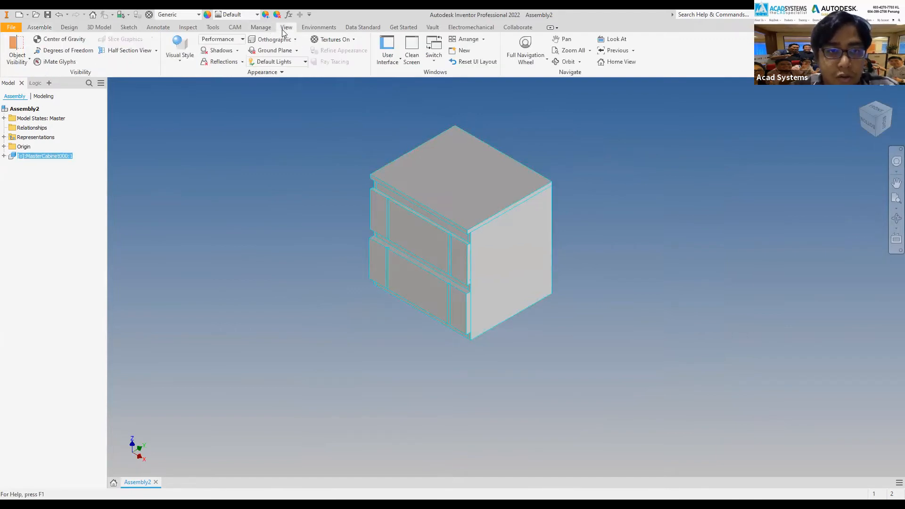
left_click(186, 63)
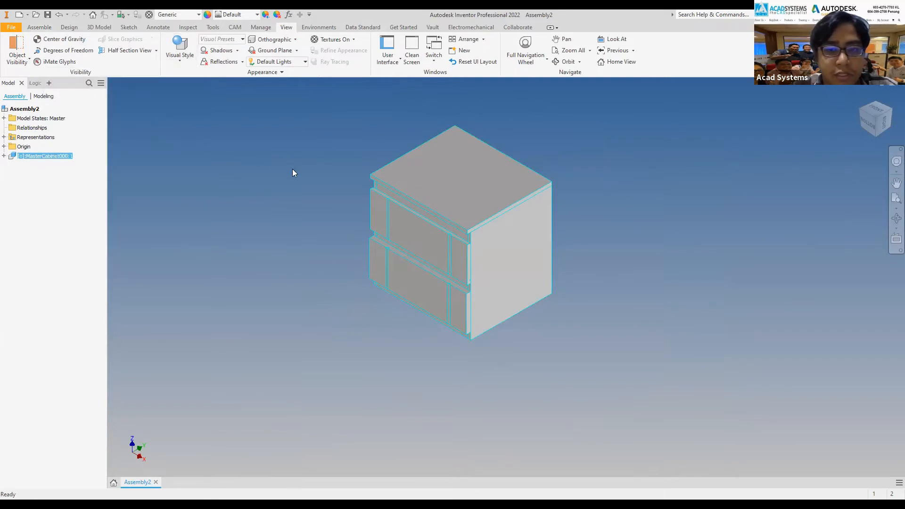
left_click(181, 60)
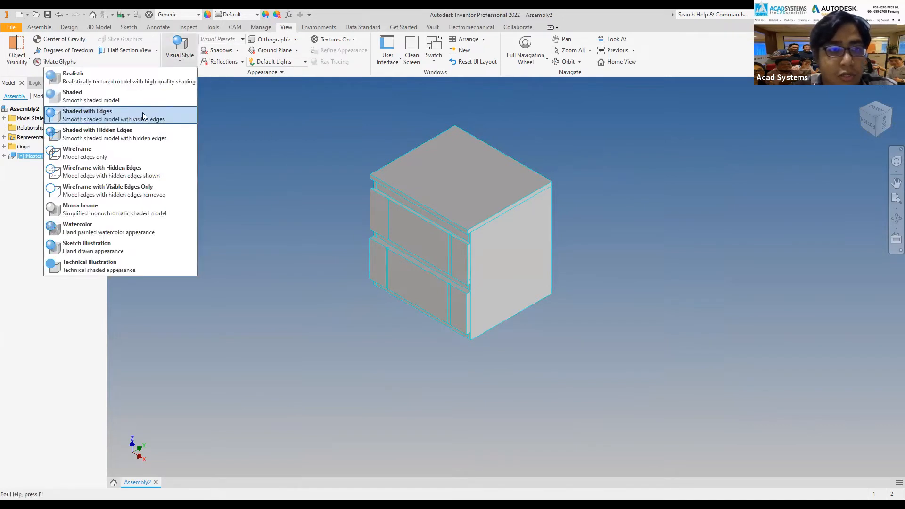
left_click(143, 114)
left_click(233, 132)
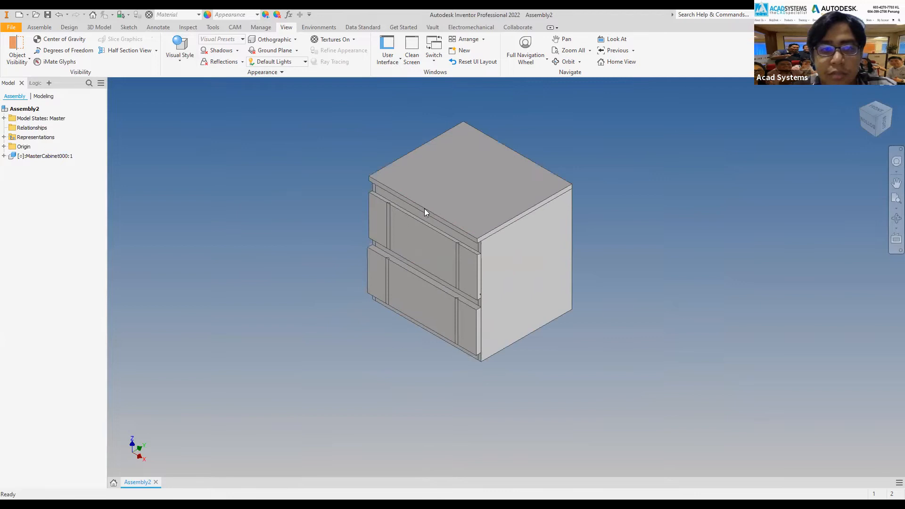
left_click(45, 155)
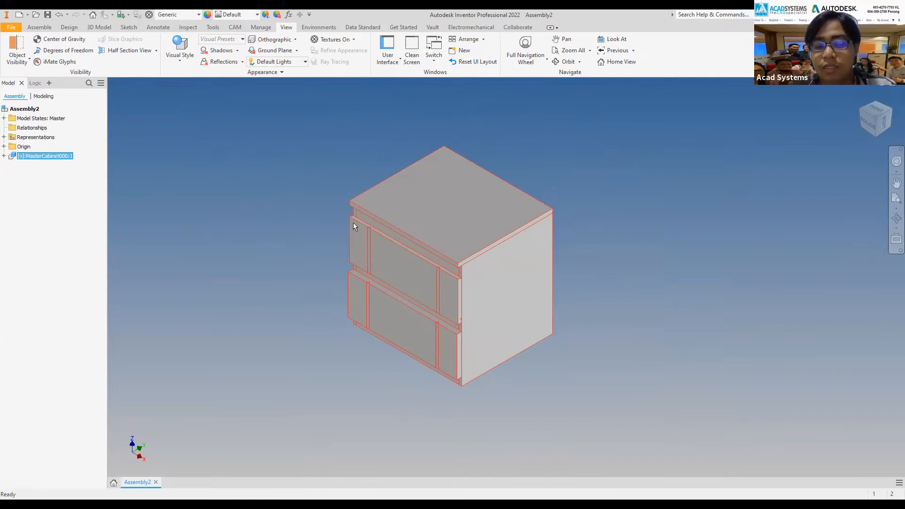
left_click(112, 158)
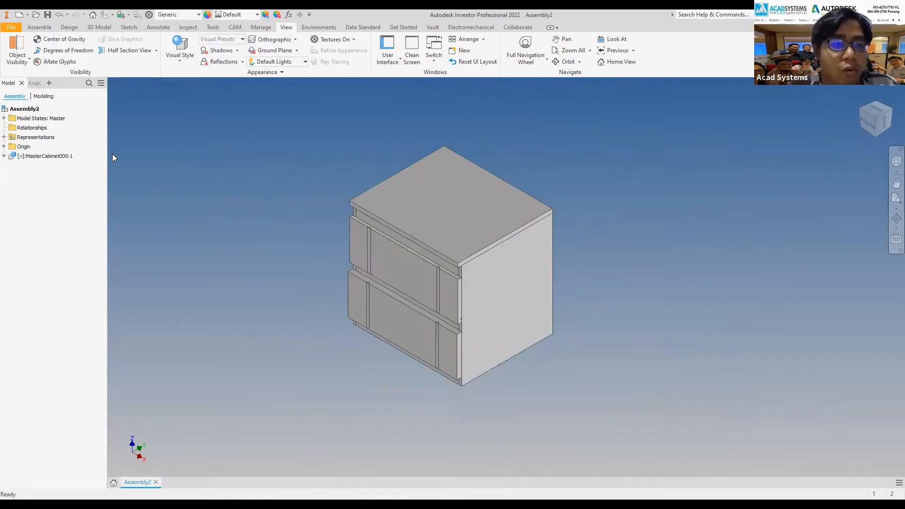
left_click(32, 156)
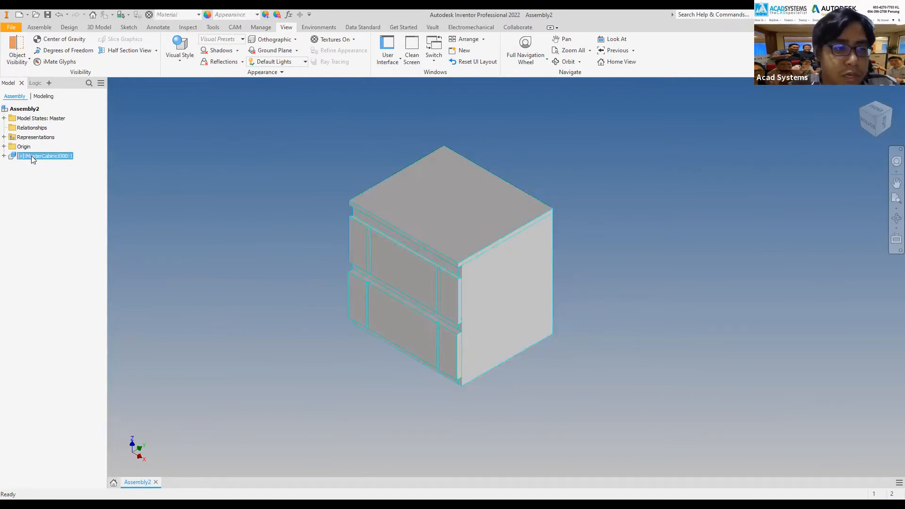
left_click(190, 148)
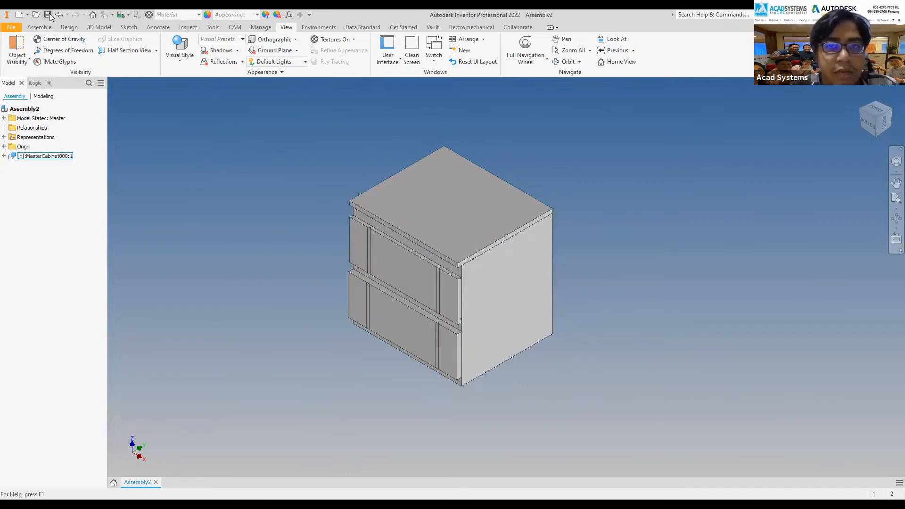
Step: Save the assembly as Cabinet.iam in the 01_CabinetTopDownDesignStart folder
left_click(48, 15)
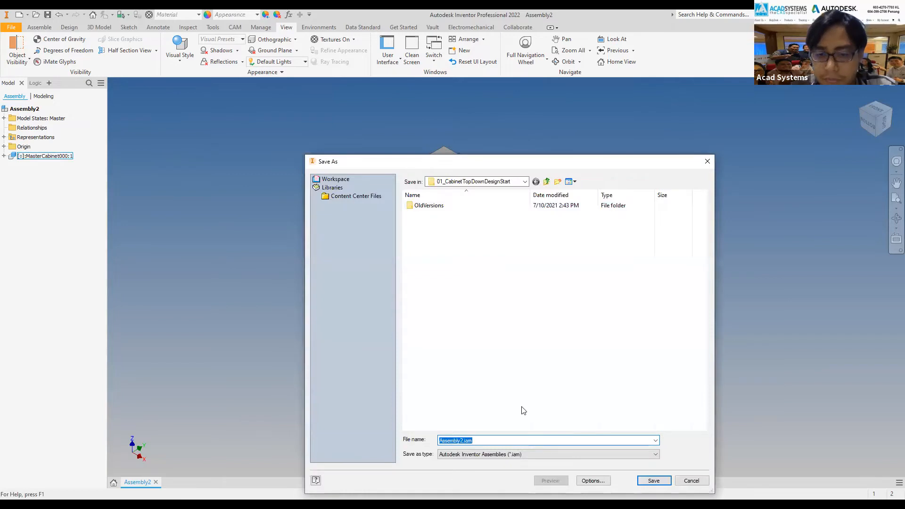
left_click(656, 480)
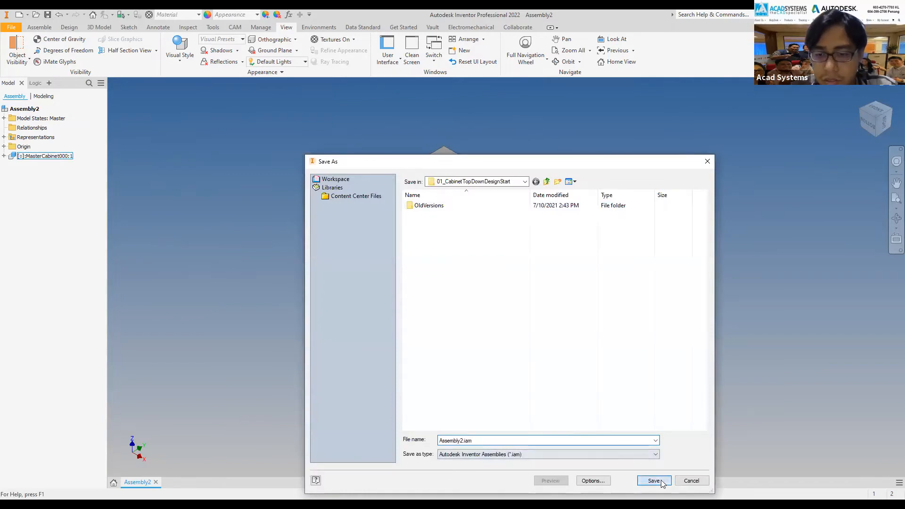
double_click(461, 441)
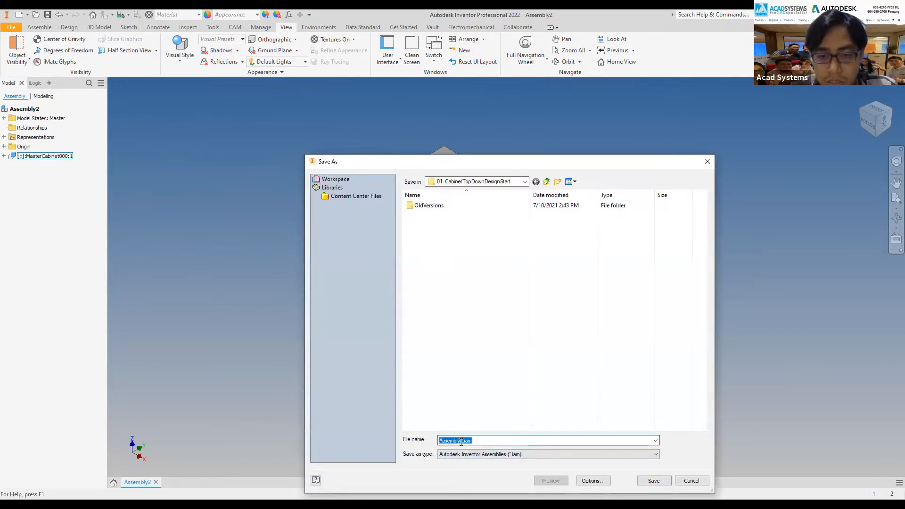
left_click_drag(462, 440, 394, 447)
type("Ca")
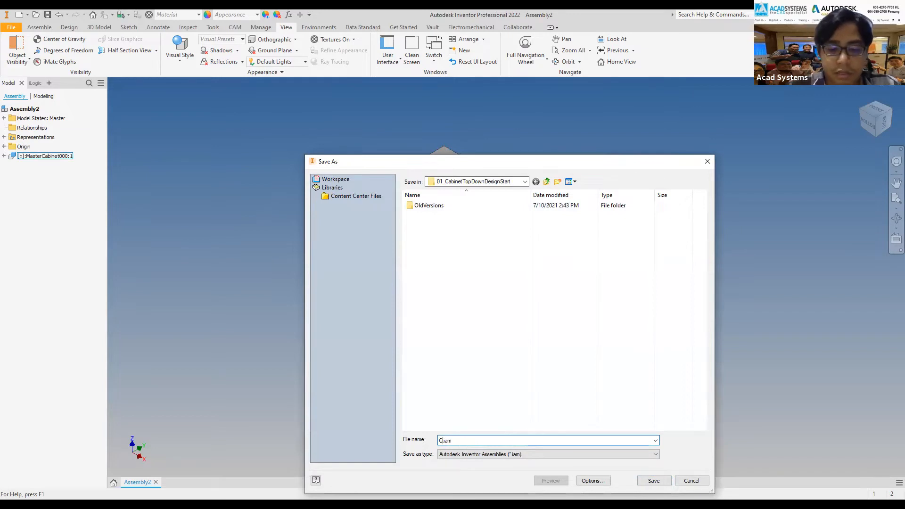
type("binet")
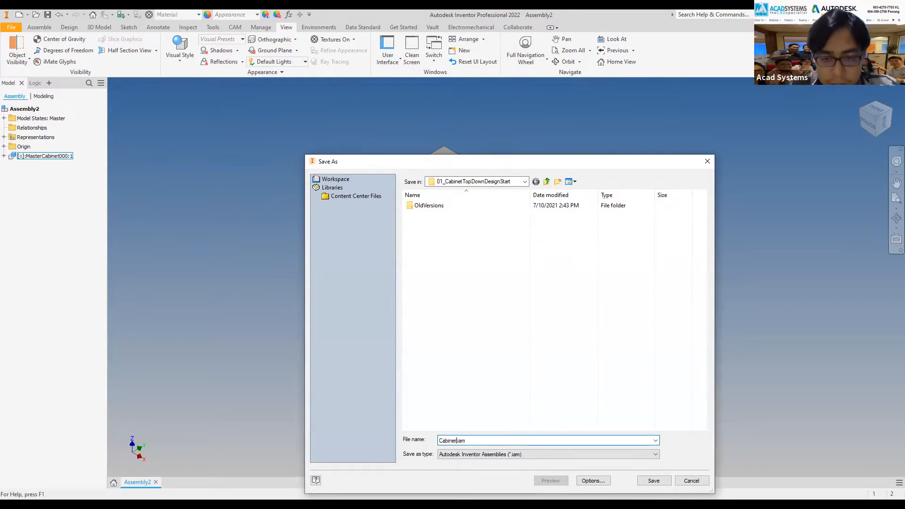
left_click(653, 480)
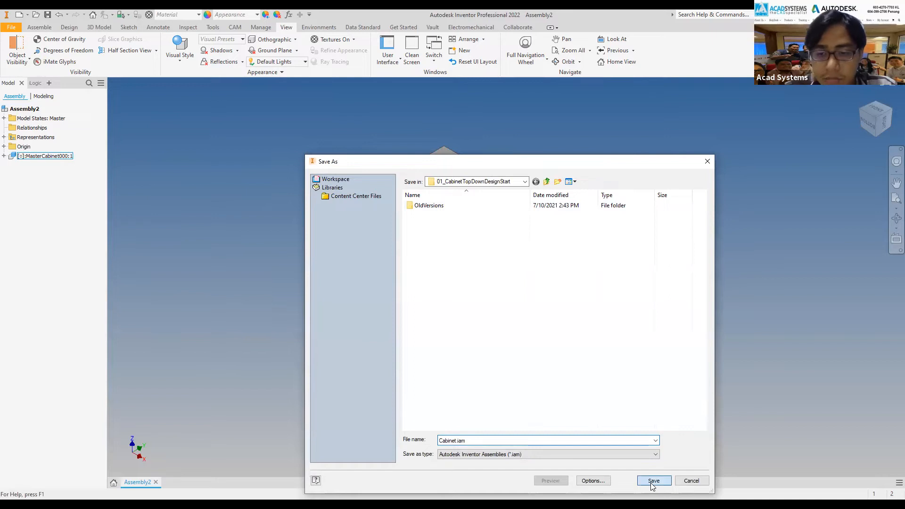
Step: Edit MasterCabinet000 in place and expand its Solid Bodies list, highlighting individual bodies such as TOP and DRAWER BACK
double_click(40, 157)
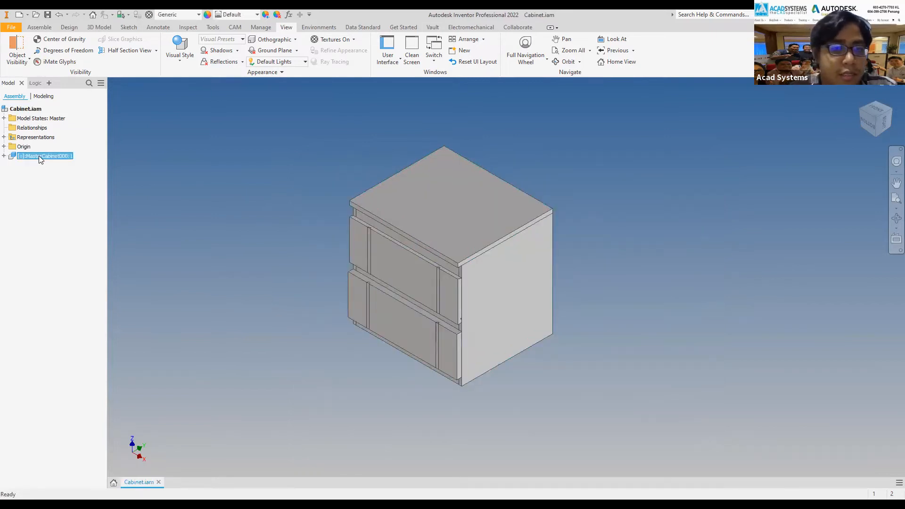
scroll(42, 160, "up", 2)
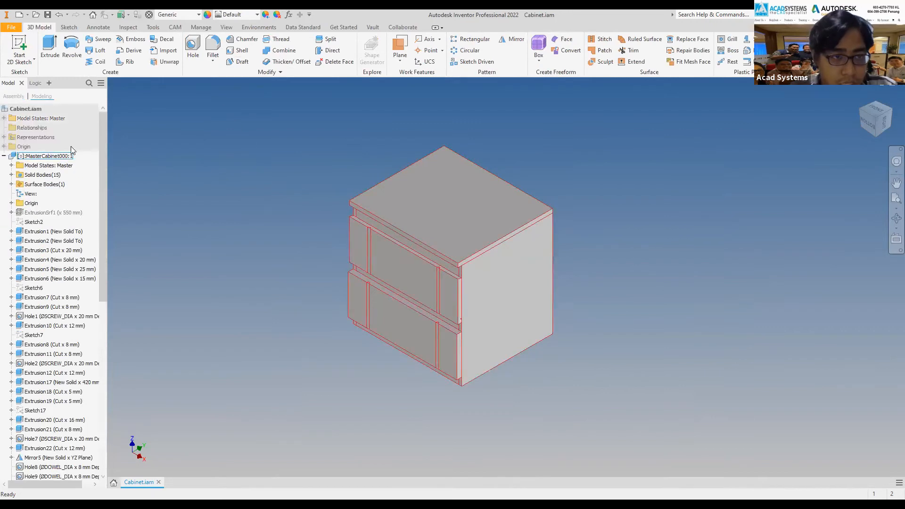
left_click(42, 175)
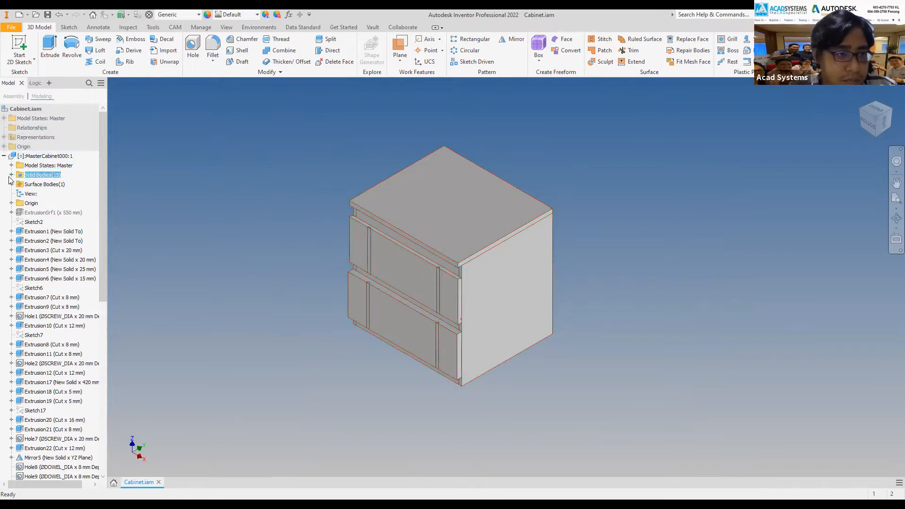
left_click(12, 175)
left_click(37, 184)
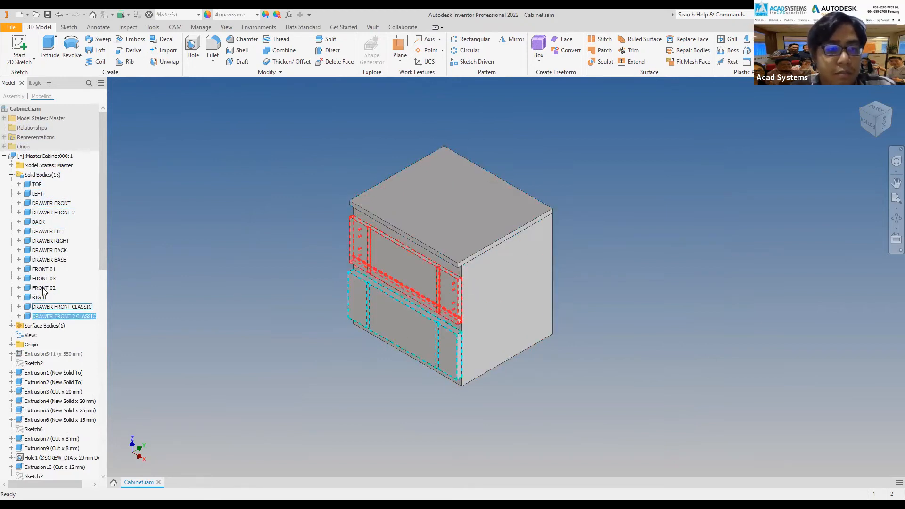
left_click(50, 250)
left_click(286, 122)
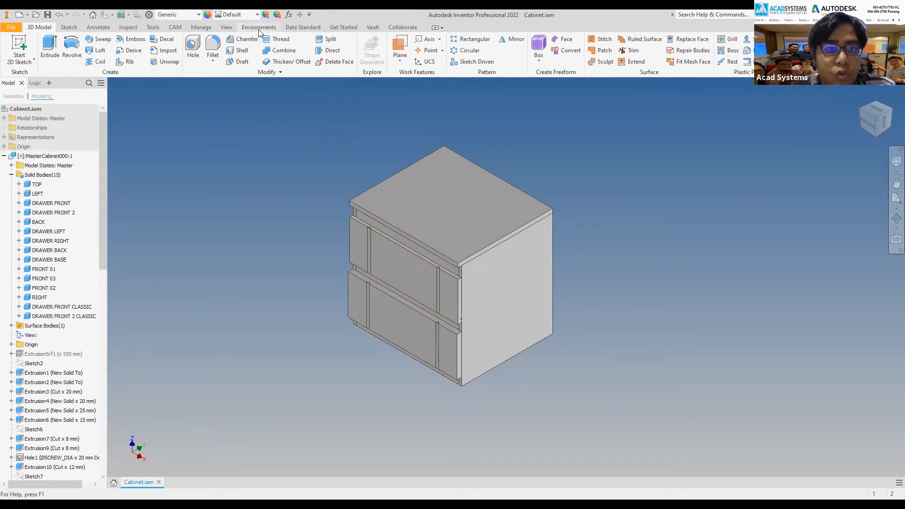
Step: Make components from all solid bodies, TOP through DRAWER FRONT 2 CLASSIC, and insert them in the target assembly Cabinet.iam
left_click(194, 28)
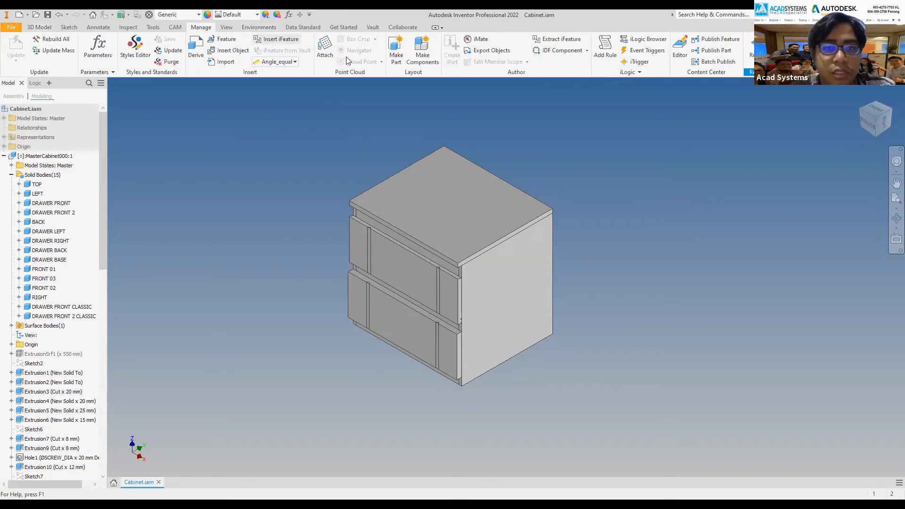
left_click(432, 60)
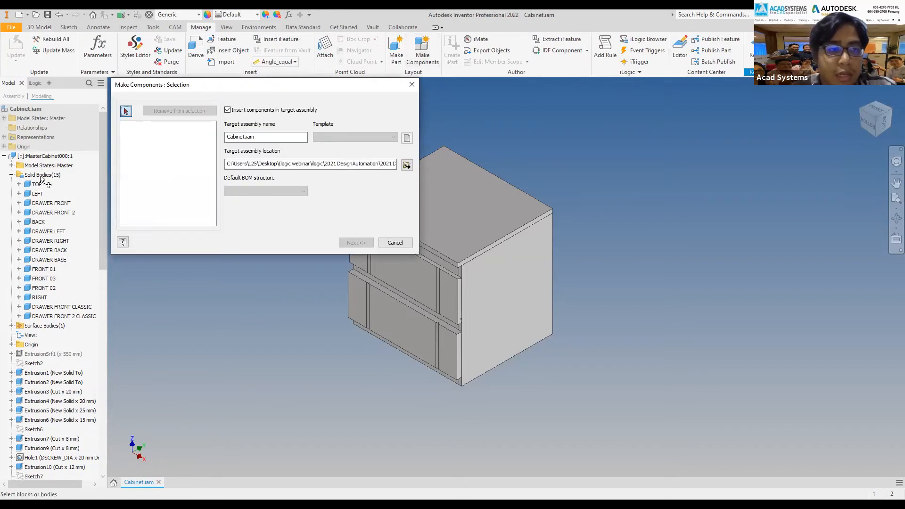
left_click(37, 184)
left_click(37, 194)
left_click(37, 316, "shift")
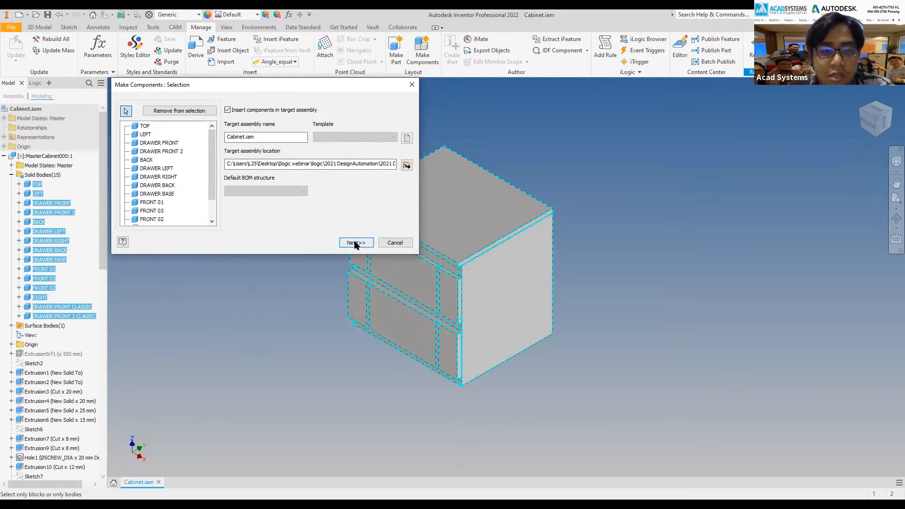
scroll(197, 200, "down", 1)
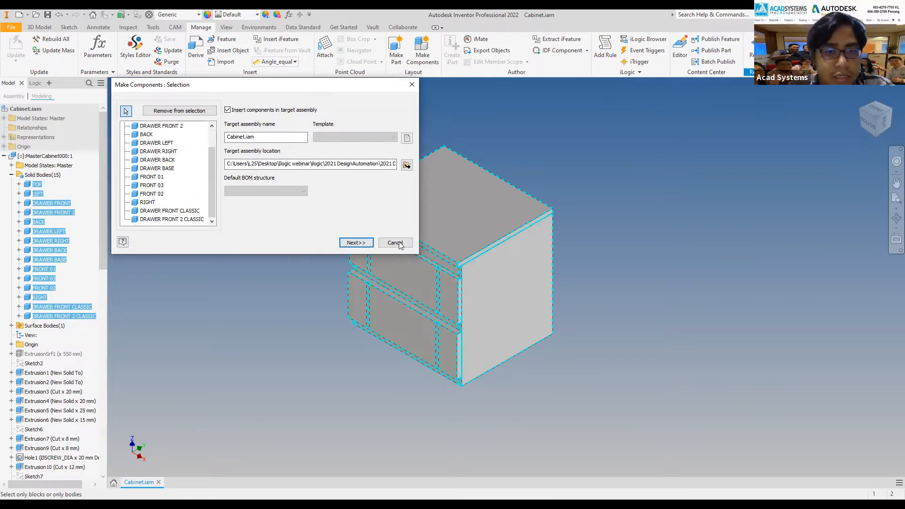
left_click(356, 244)
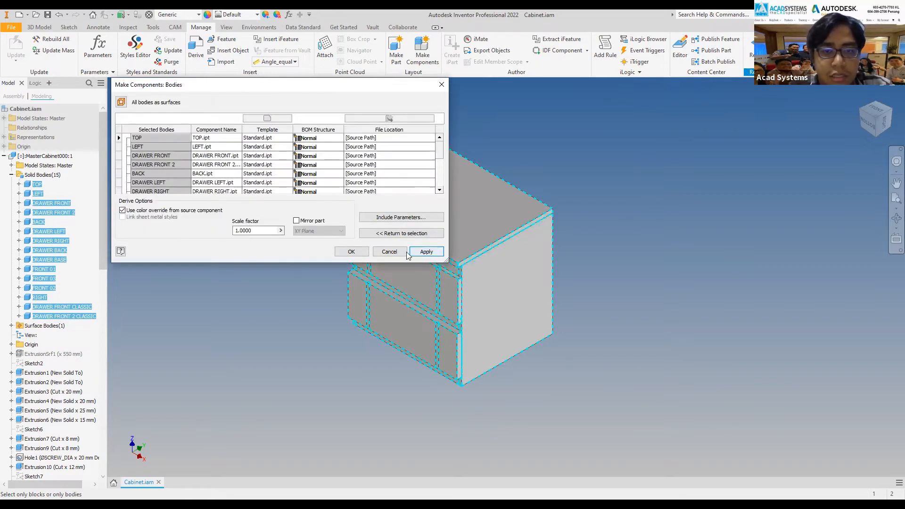
left_click(353, 251)
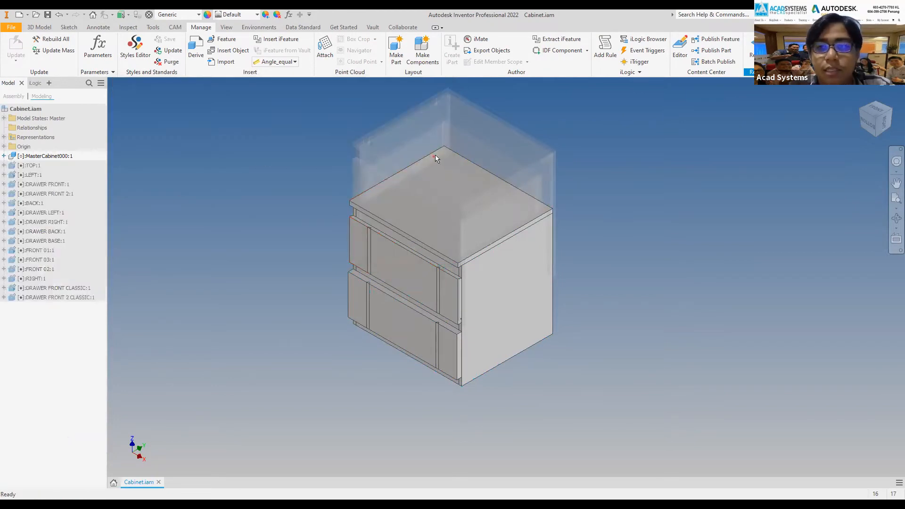
Step: Return to the Cabinet.iam assembly level and turn off the visibility of the MasterCabinet000 component
left_click(33, 166)
left_click(35, 203)
left_click(44, 156)
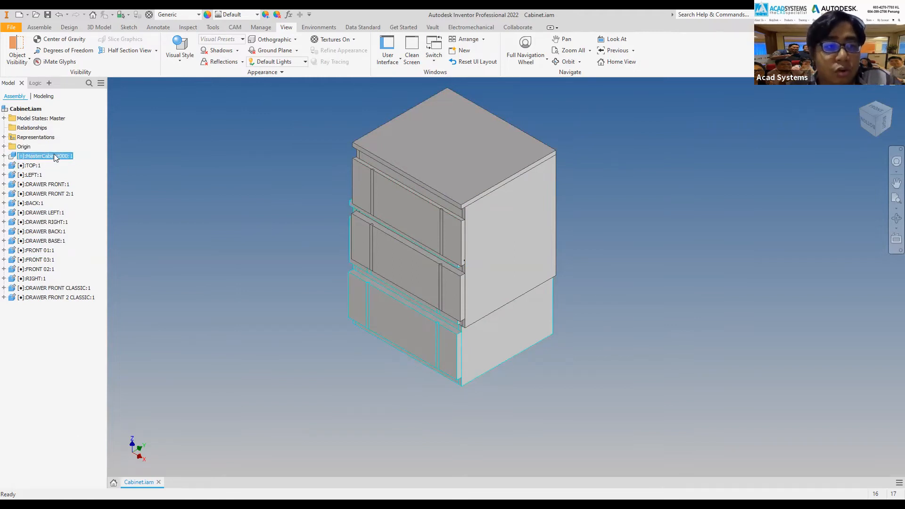
right_click(61, 155)
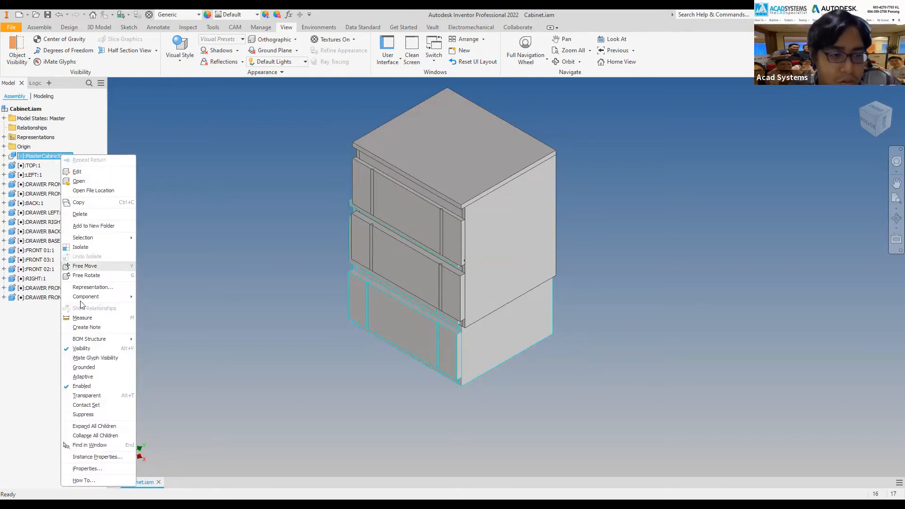
left_click(91, 349)
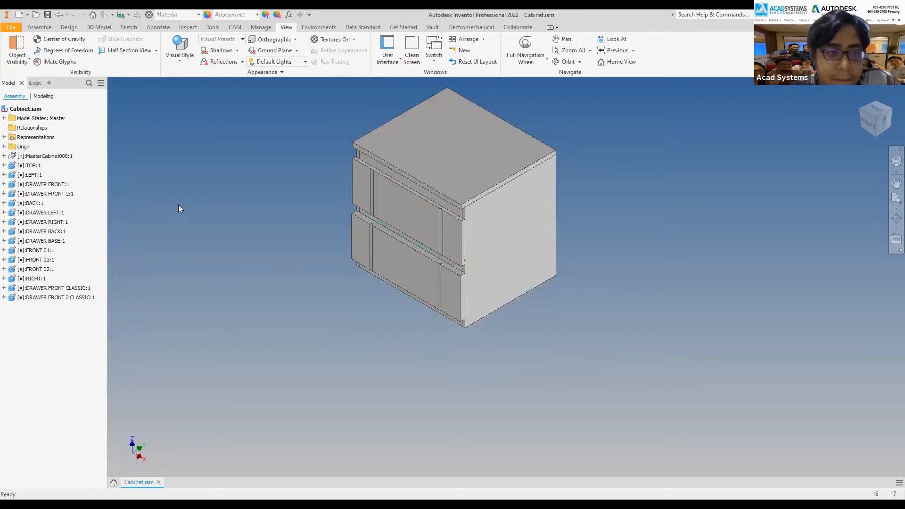
Step: Set the BOM structure of the MasterCabinet000 component to Reference
right_click(60, 158)
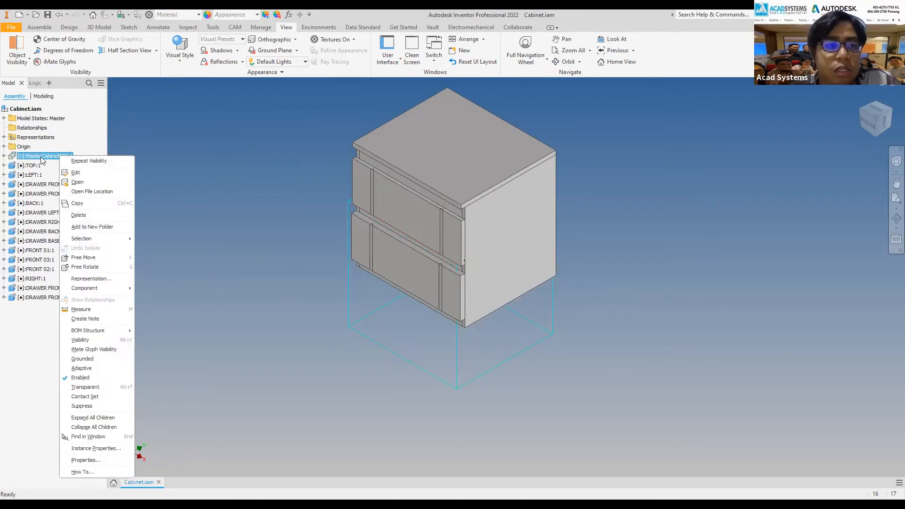
mouse_move(94, 332)
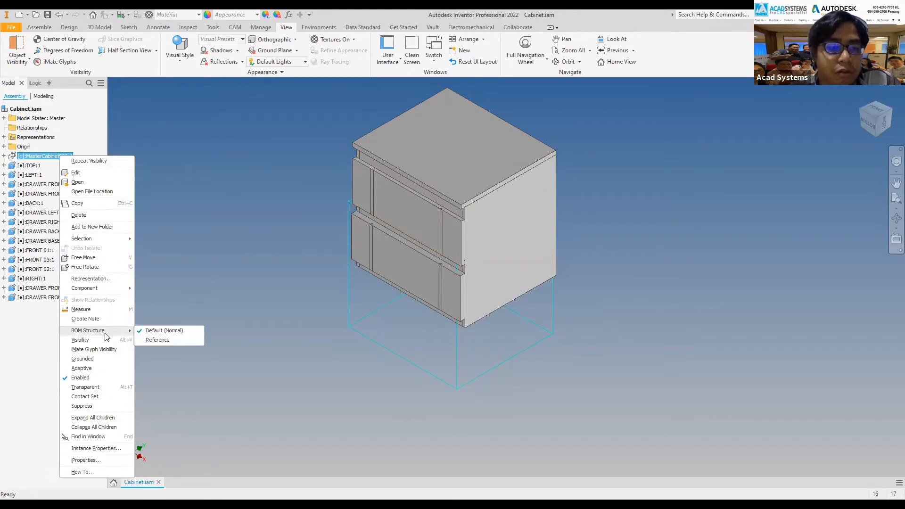
left_click(169, 341)
left_click(209, 232)
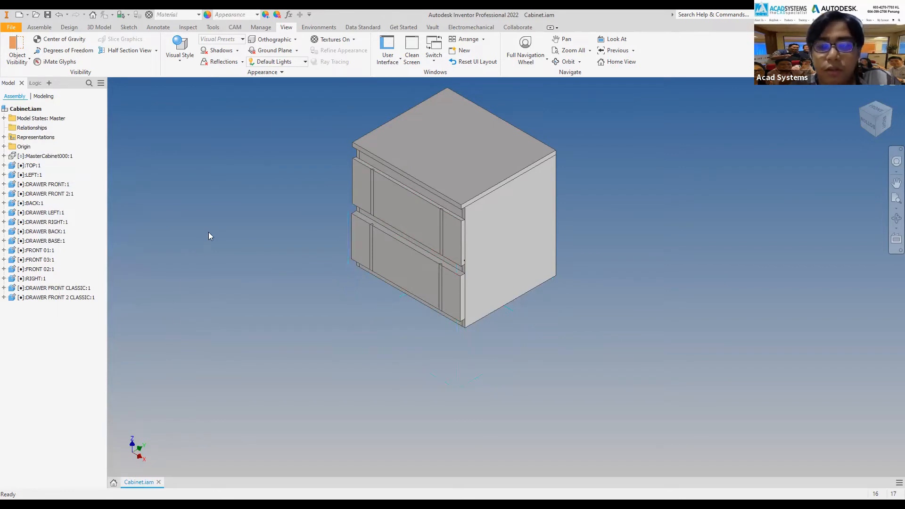
right_click(55, 156)
mouse_move(112, 328)
left_click(151, 339)
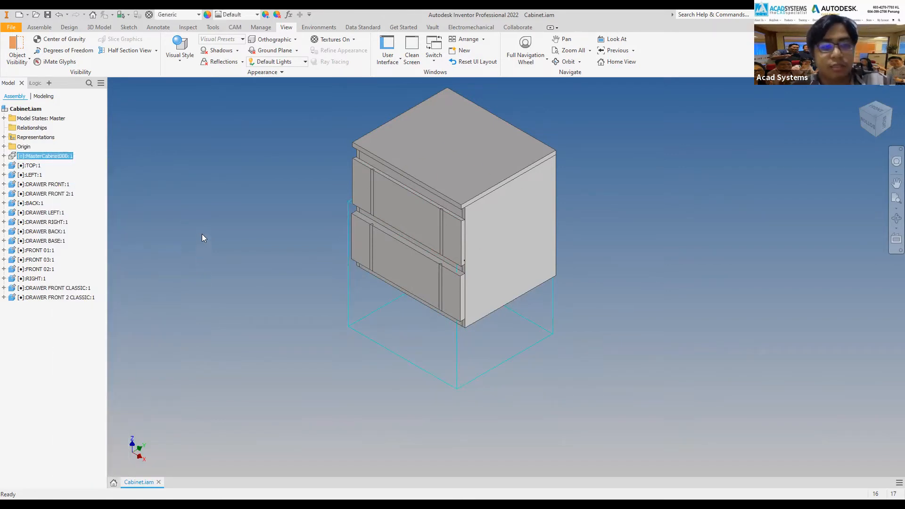
left_click(208, 218)
Step: Highlight the TOP, DRAWER RIGHT and FRONT 01 components in the assembly, and clear the selection
left_click(33, 165)
left_click(42, 222)
left_click(37, 249)
left_click(158, 213)
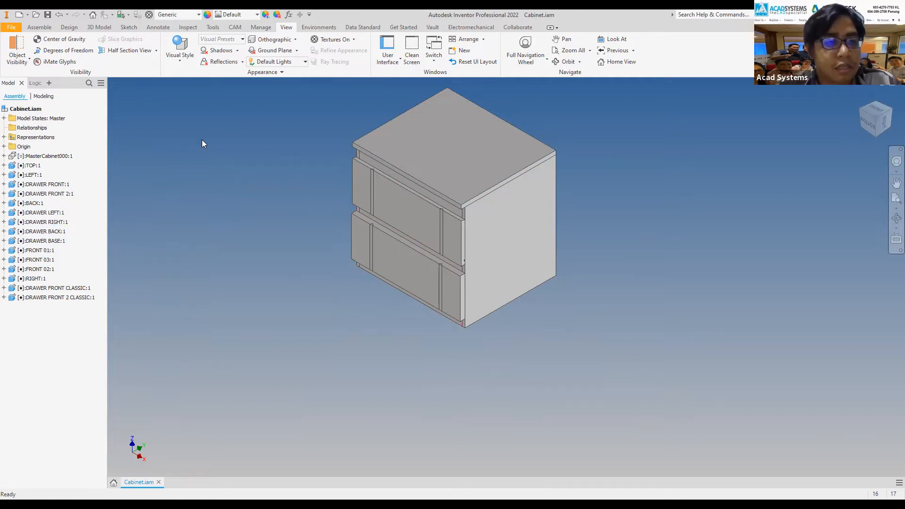
Step: Add a numeric user parameter named width to the Cabinet.iam assembly
left_click(289, 15)
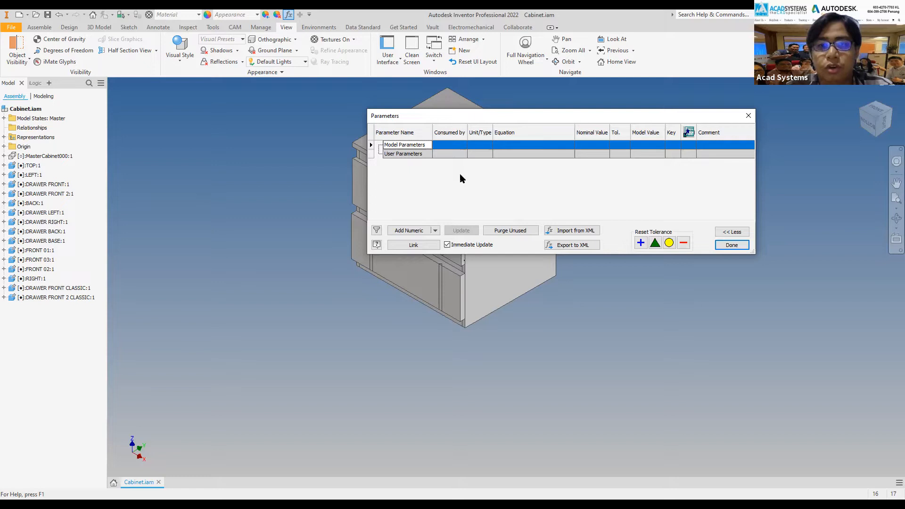
left_click(435, 231)
left_click(415, 249)
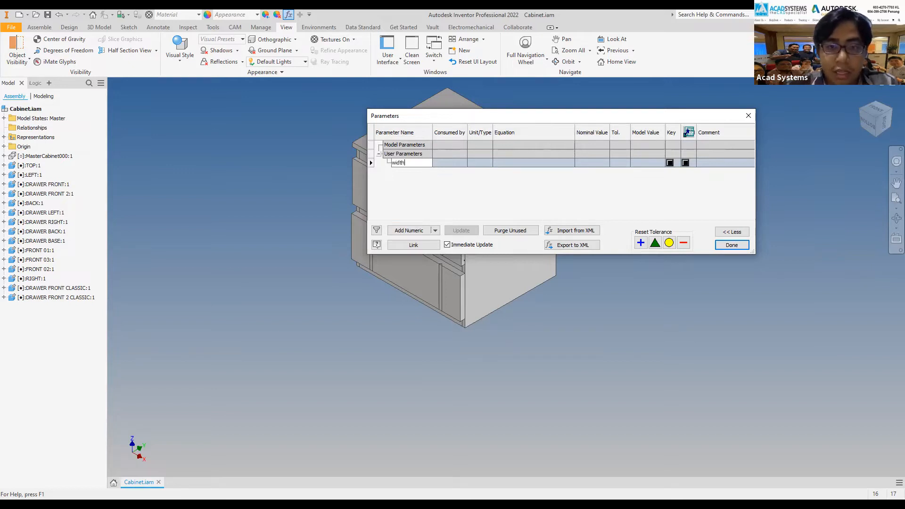
left_click(434, 197)
left_click(414, 231)
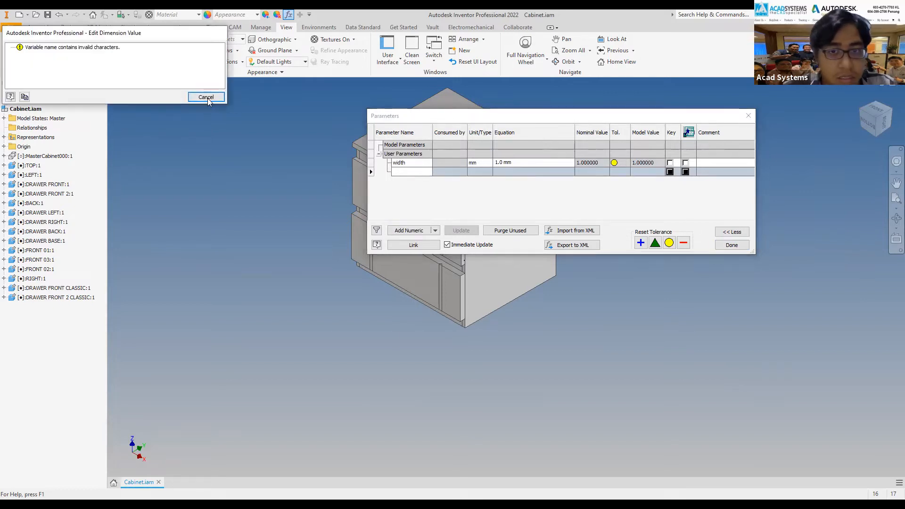
left_click(208, 98)
Step: Check the WIDTH and DEPTH model parameters of the MasterCabinet000 component, and return to the assembly level
double_click(31, 158)
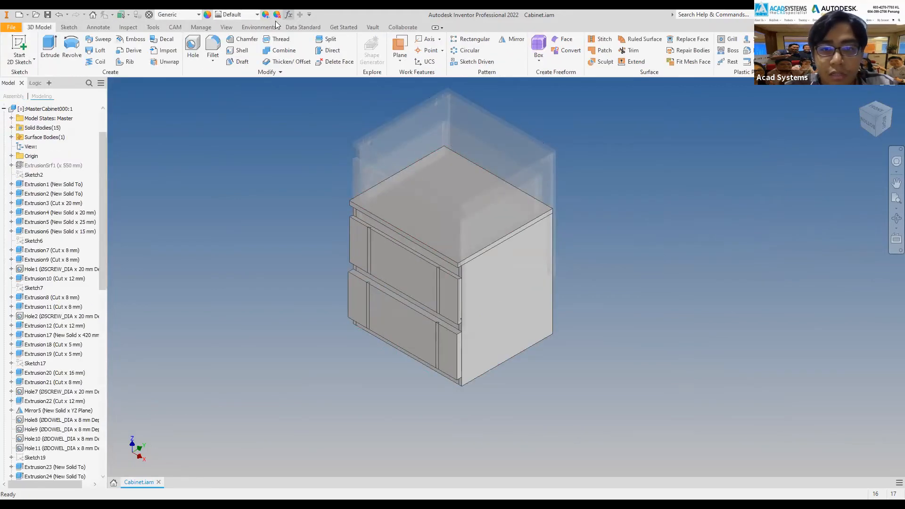
left_click(288, 15)
left_click(408, 163)
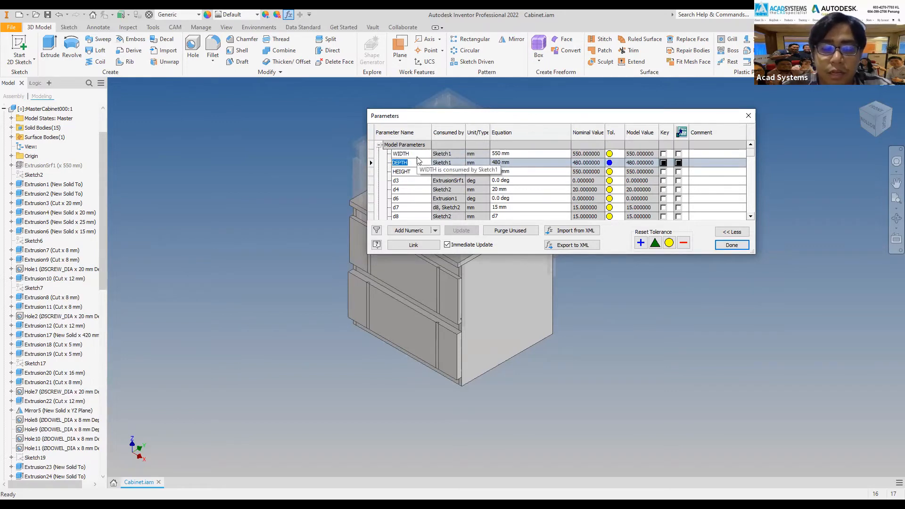
left_click(415, 157)
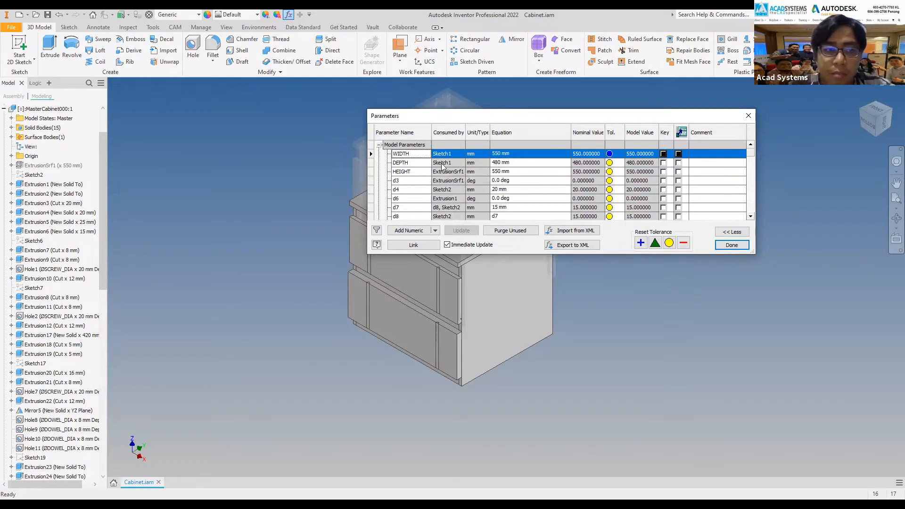
left_click(406, 163)
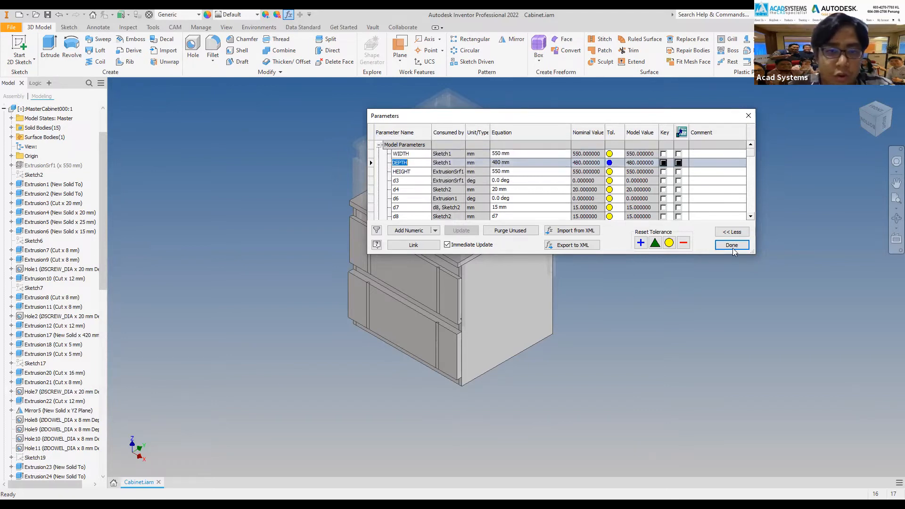
left_click(732, 246)
left_click(801, 47)
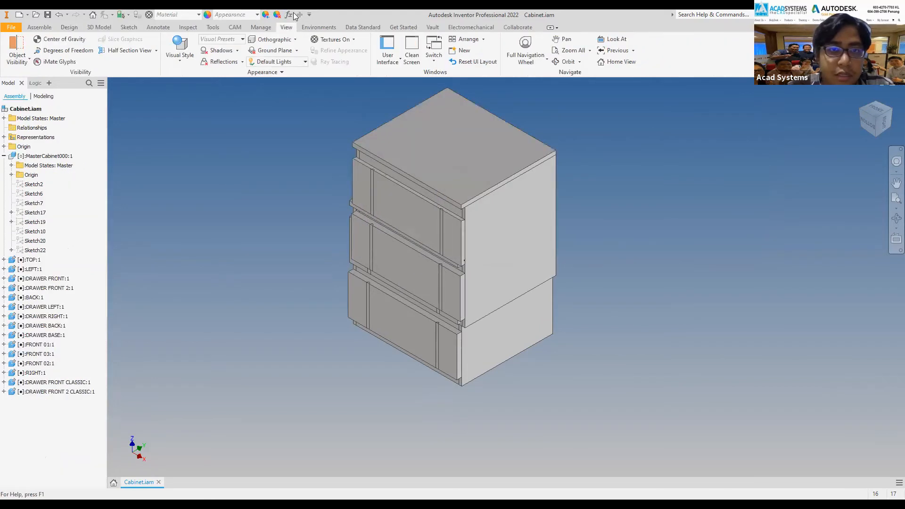
Step: Add a second numeric user parameter named depth to the assembly
left_click(406, 163)
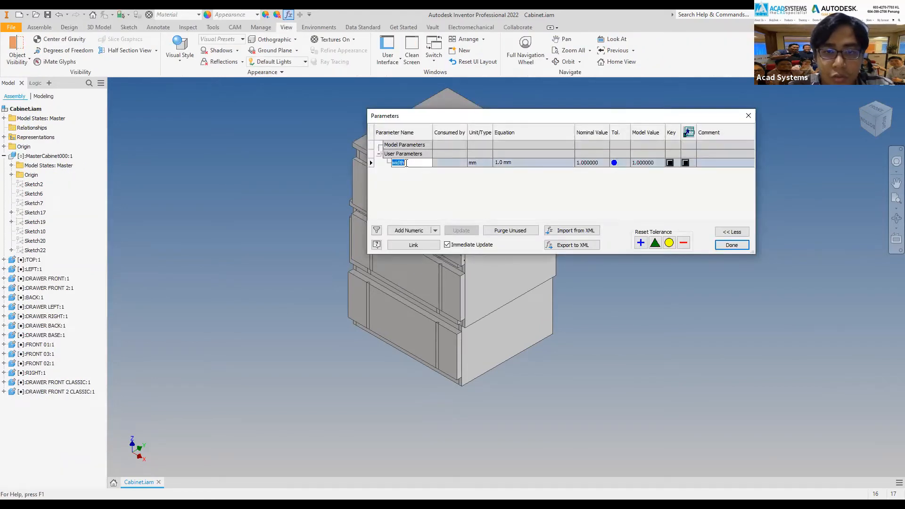
left_click(415, 230)
type("dept")
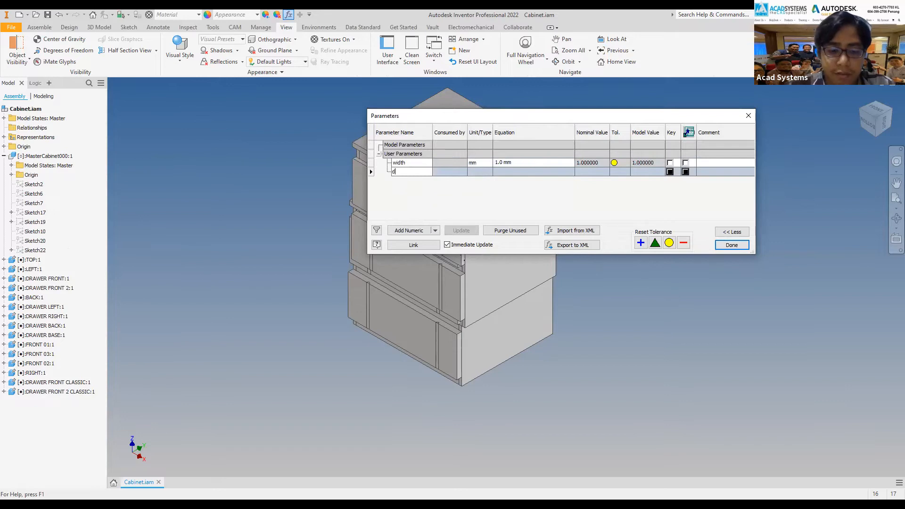
key("Return")
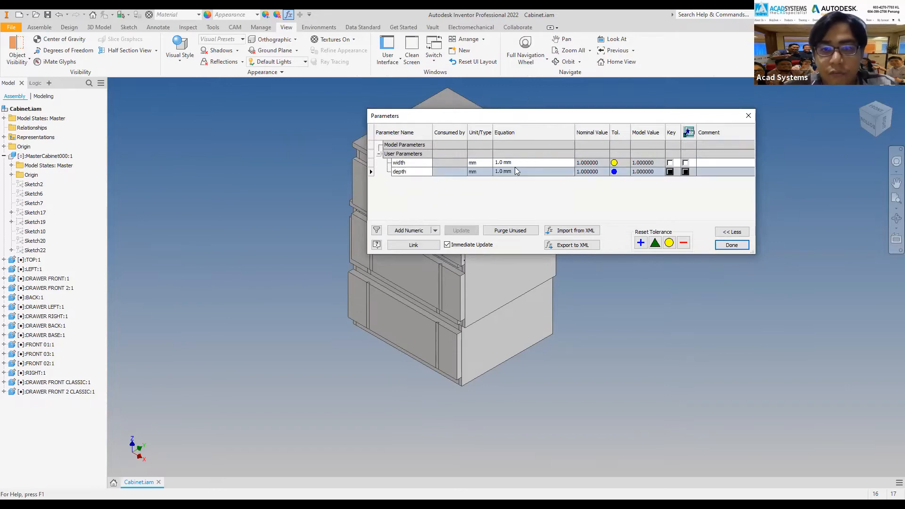
Step: Set the assembly's user parameters to 550 mm for width and 480 mm for depth
left_click(515, 162)
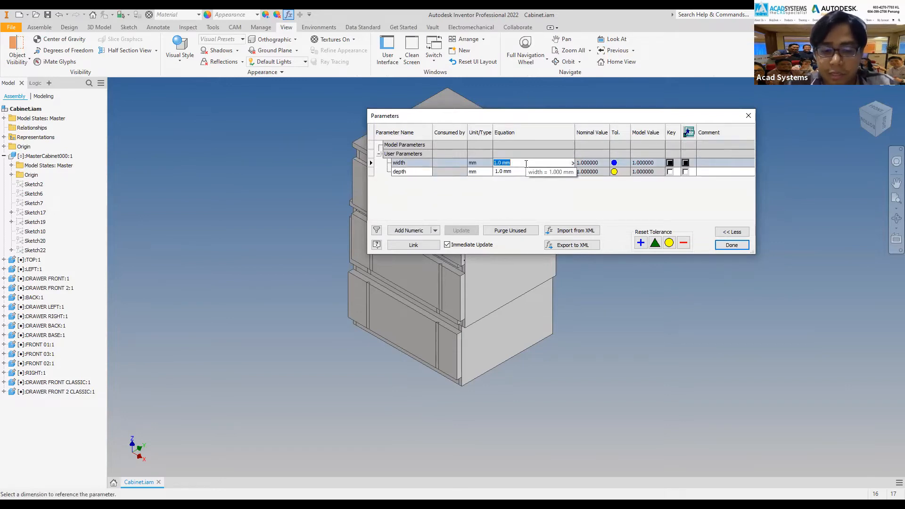
type("5")
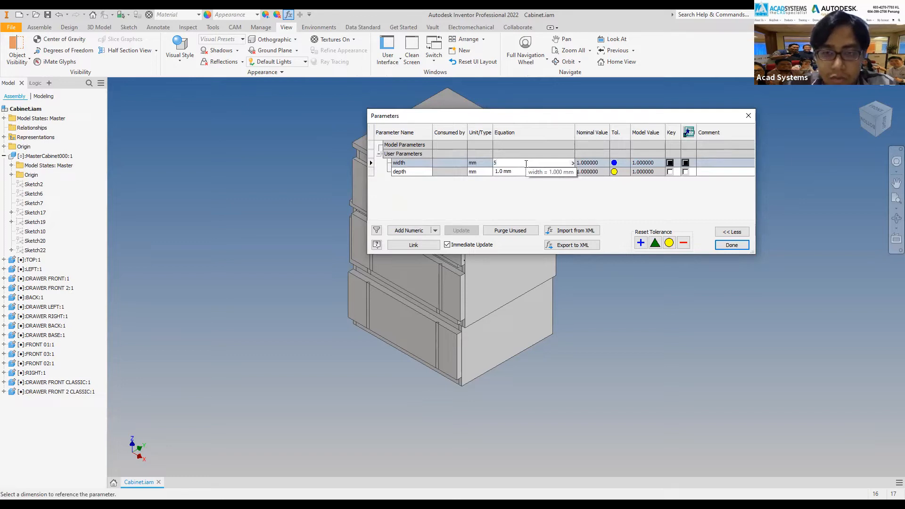
key("Return")
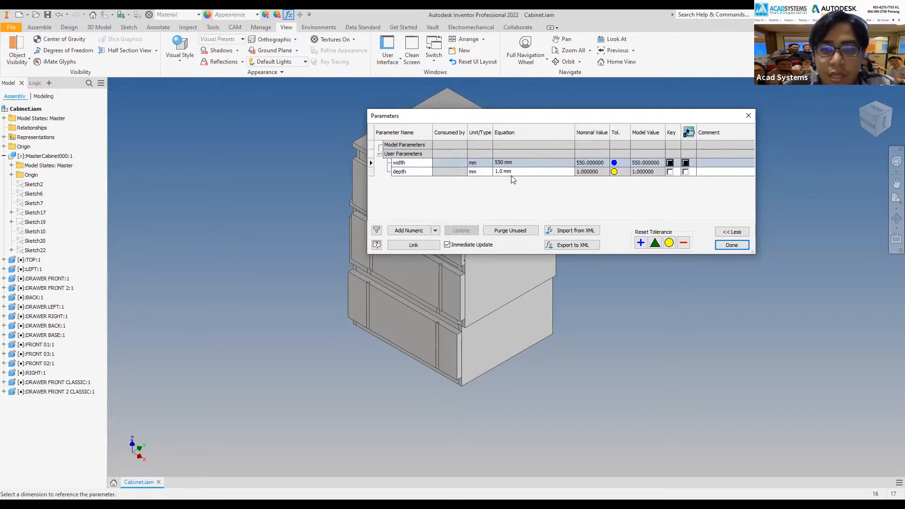
left_click(520, 172)
type("480")
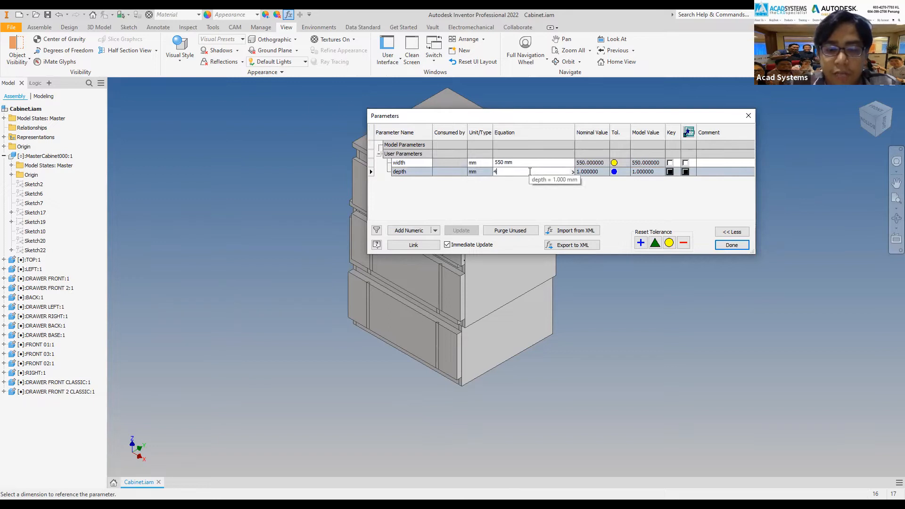
left_click(522, 163)
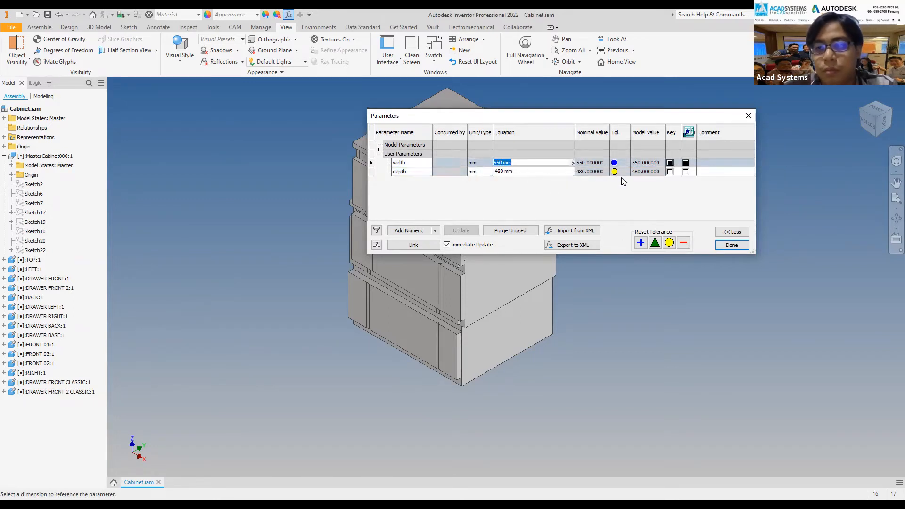
left_click(718, 246)
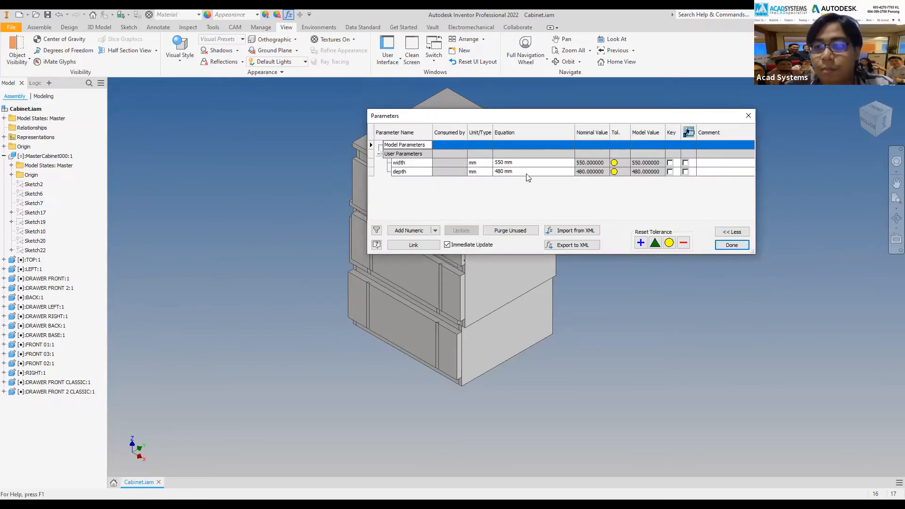
left_click(500, 172)
left_click(498, 173)
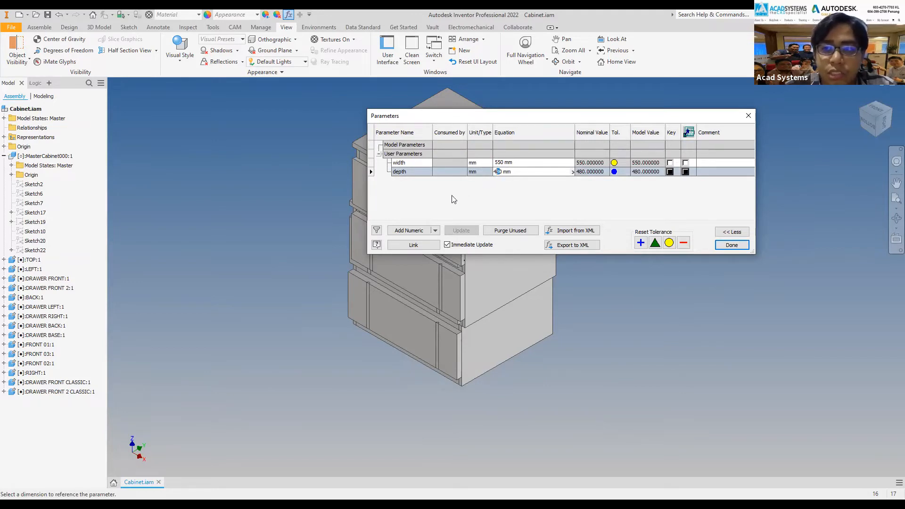
left_click(747, 249)
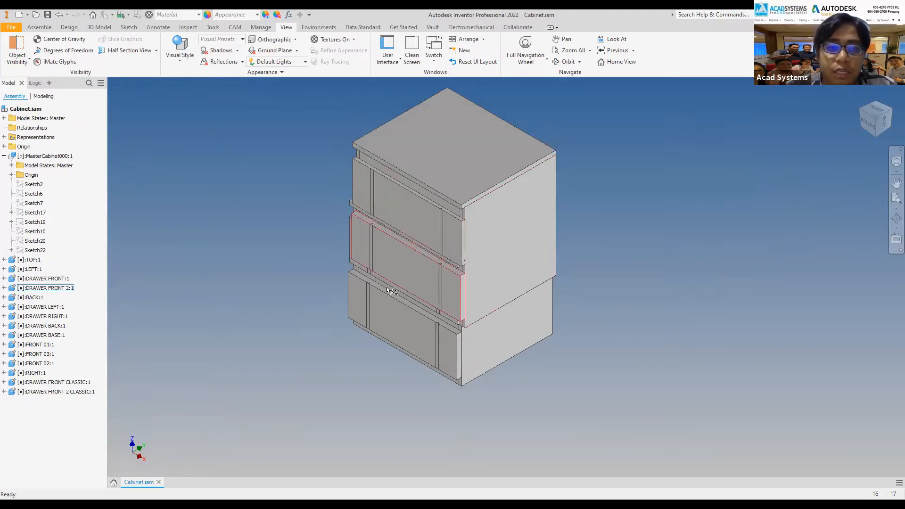
Step: Turn off the visibility of the MasterCabinet000 component in the assembly
right_click(29, 156)
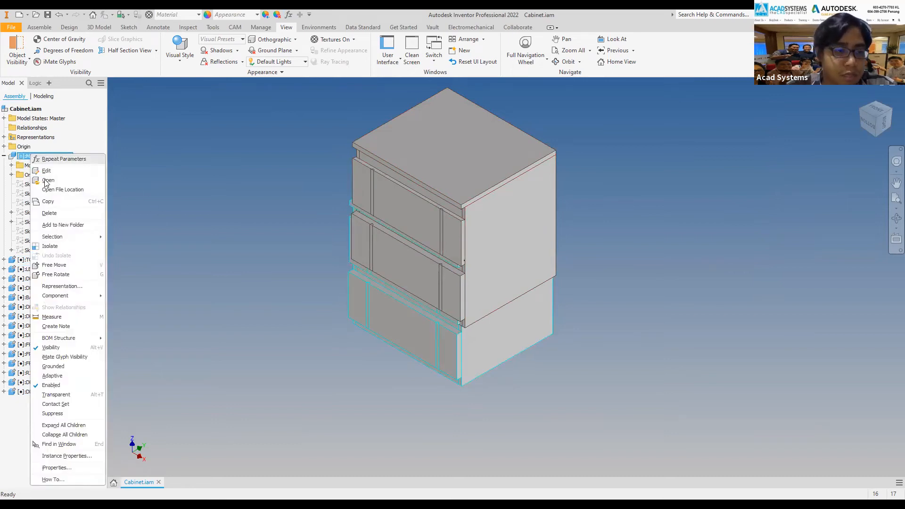
left_click(50, 347)
middle_click_drag(339, 222, 340, 272)
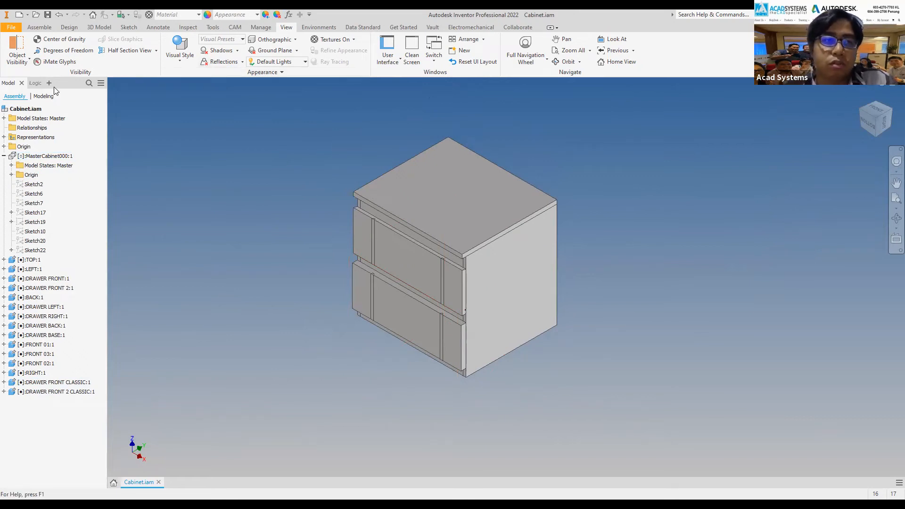
Step: Create an iLogic rule named Cabinet in the Cabinet.iam assembly
left_click(35, 85)
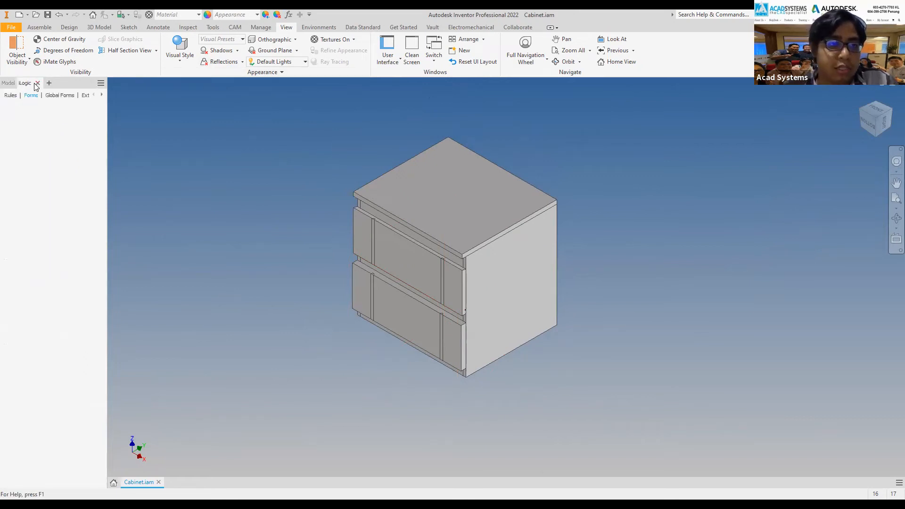
left_click(12, 98)
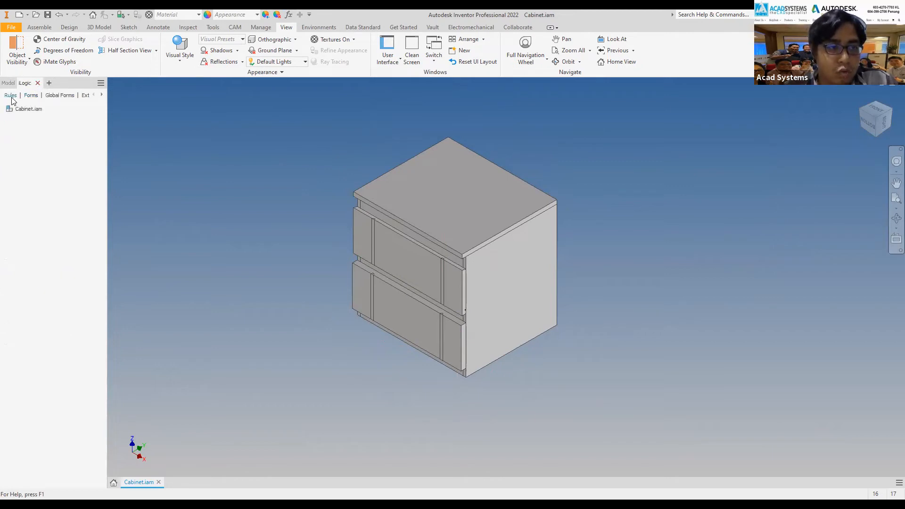
right_click(32, 127)
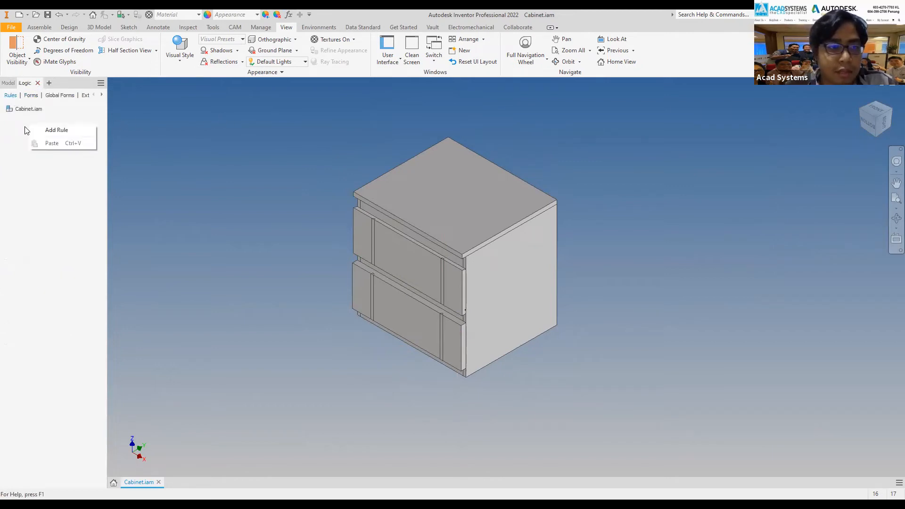
left_click(56, 130)
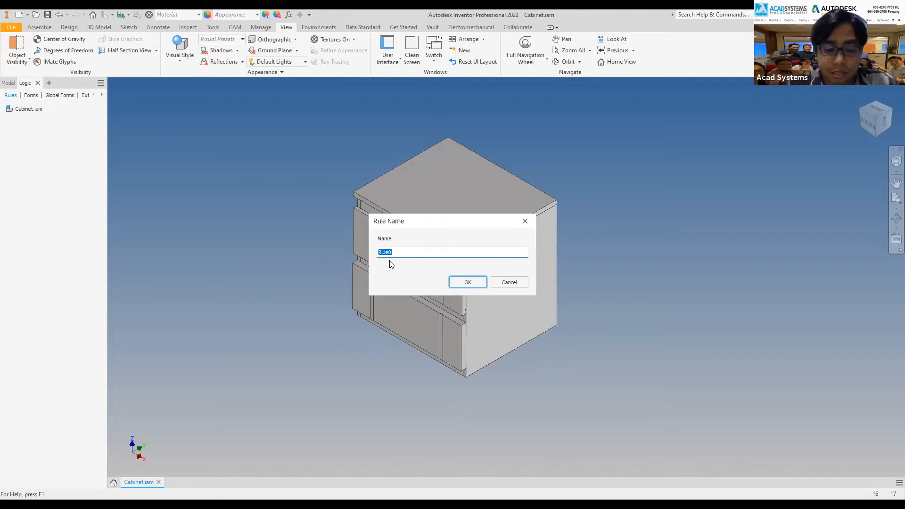
type("Cabinet")
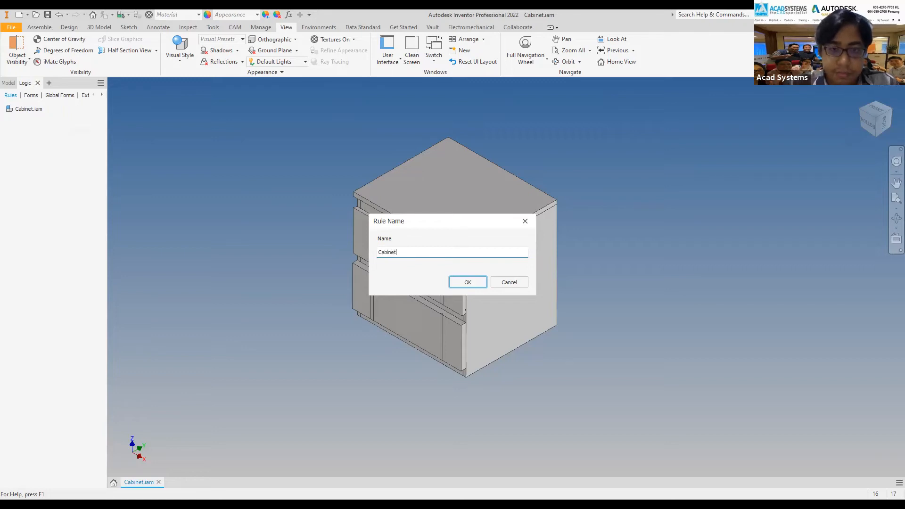
left_click(470, 281)
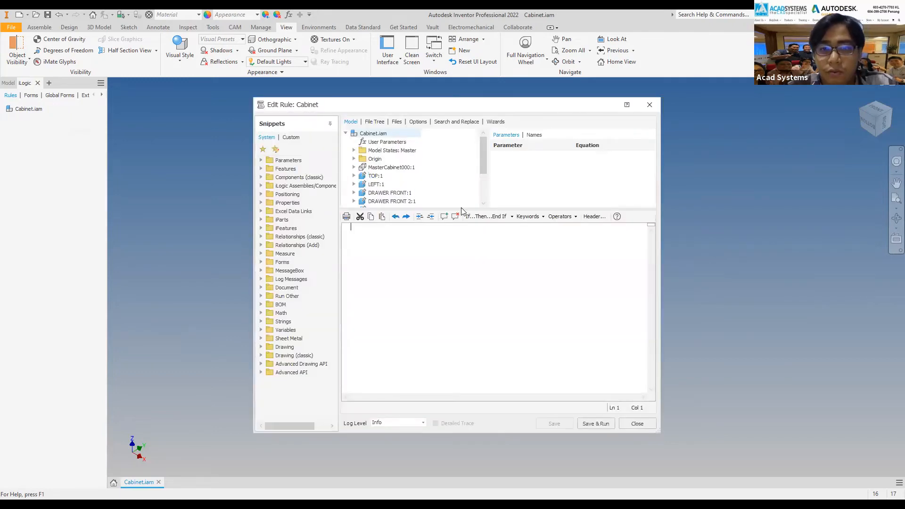
Step: Insert the assembly's width user parameter into the Cabinet rule code and delete it again
mouse_move(464, 212)
left_mouse_down()
mouse_move(458, 236)
mouse_move(460, 227)
left_mouse_up()
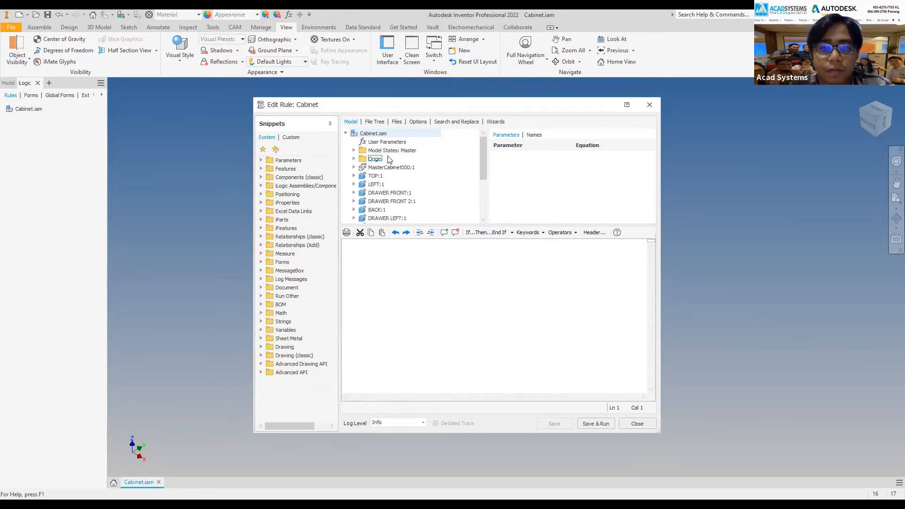
left_click(382, 142)
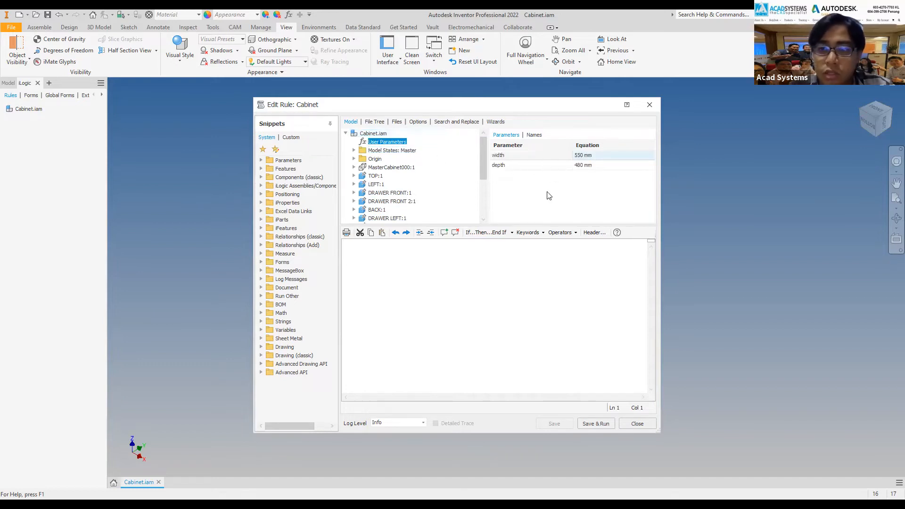
left_click(452, 251)
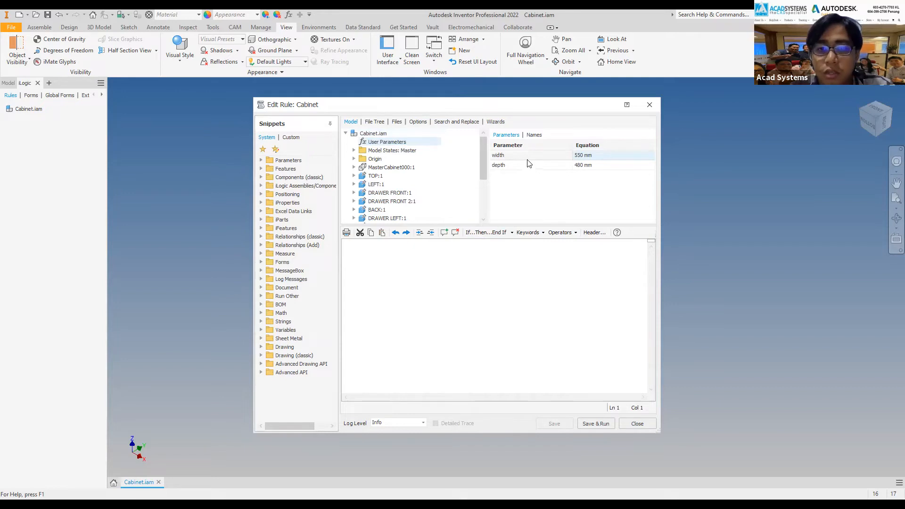
double_click(503, 158)
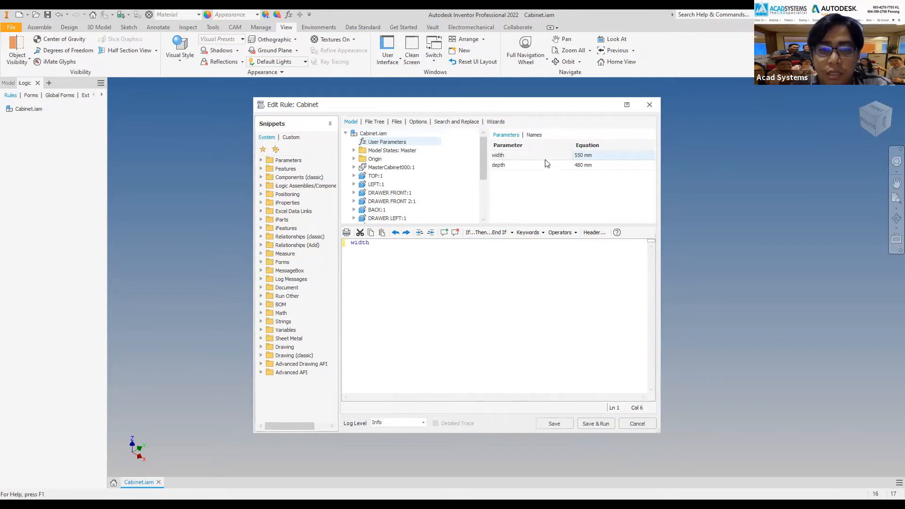
left_click_drag(386, 246, 349, 243)
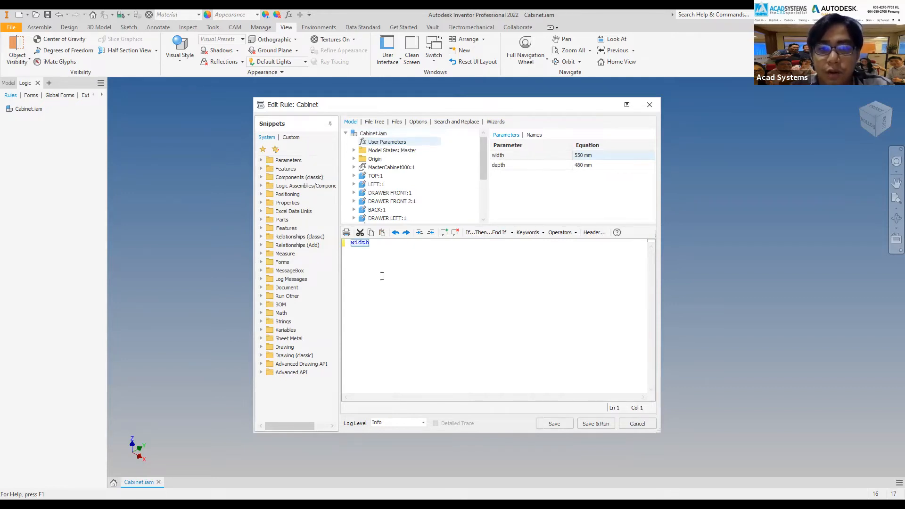
key("Delete")
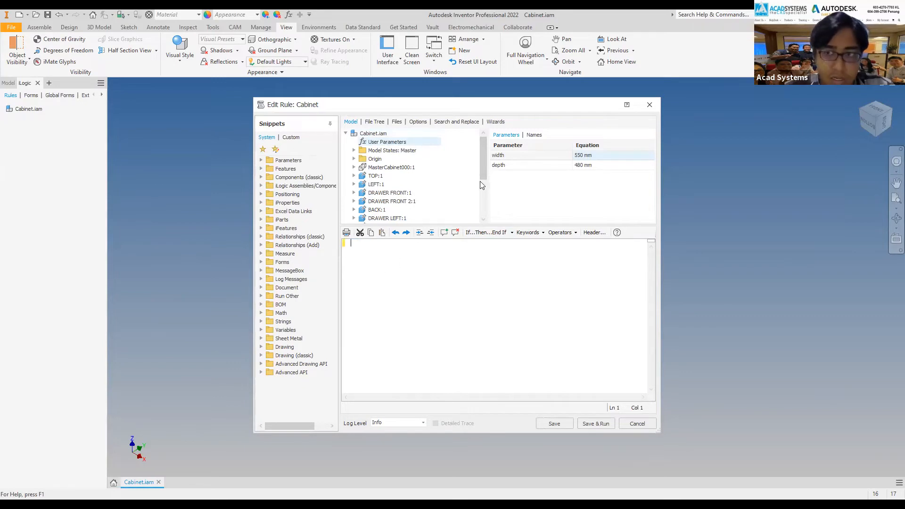
Step: Insert the WIDTH and DEPTH model parameters of MasterCabinet000:1 on separate lines of the Cabinet rule
left_click(398, 167)
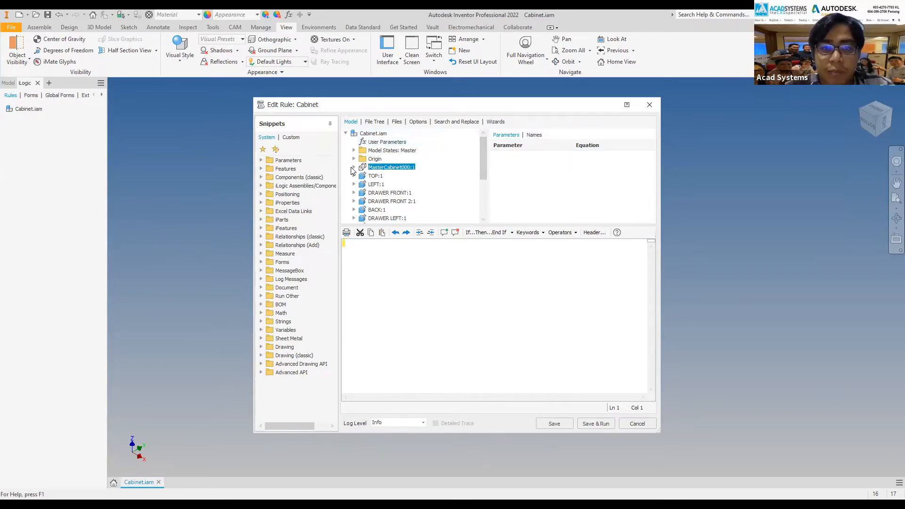
left_click(354, 167)
left_click(383, 175)
left_click(526, 168)
left_click(528, 158)
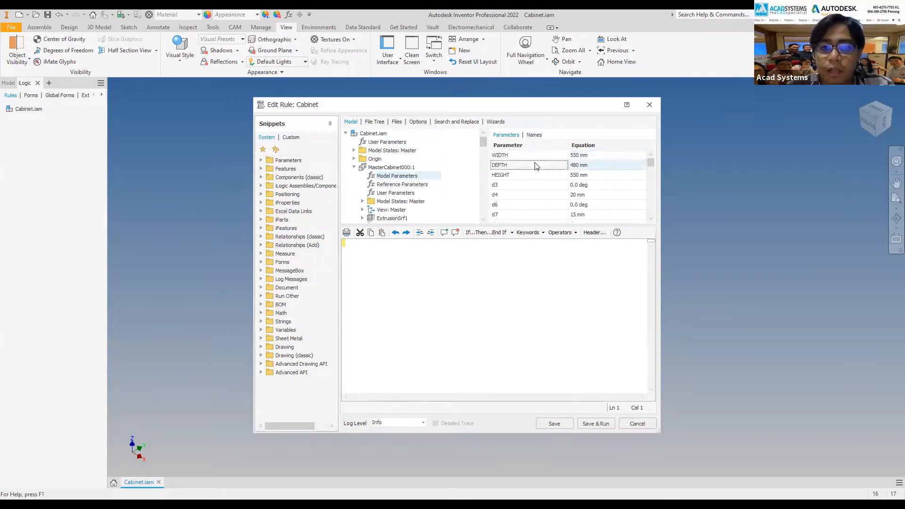
double_click(527, 155)
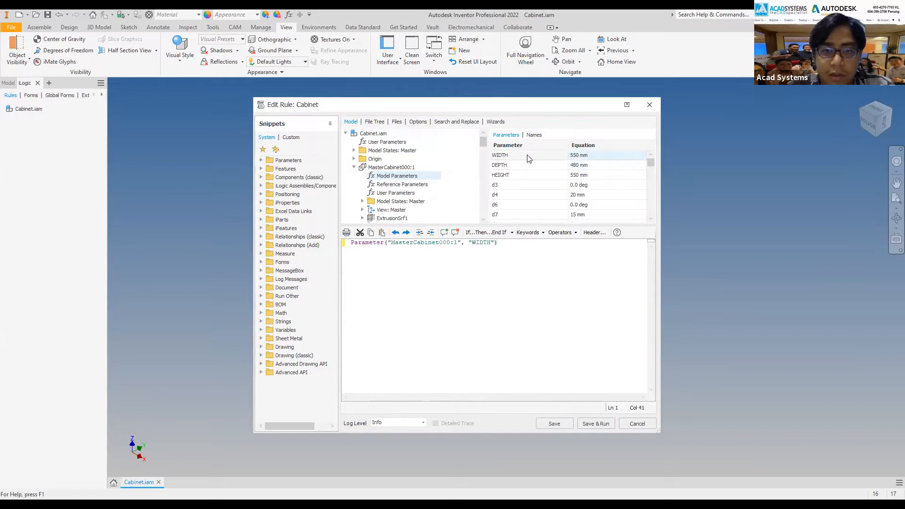
key("Return")
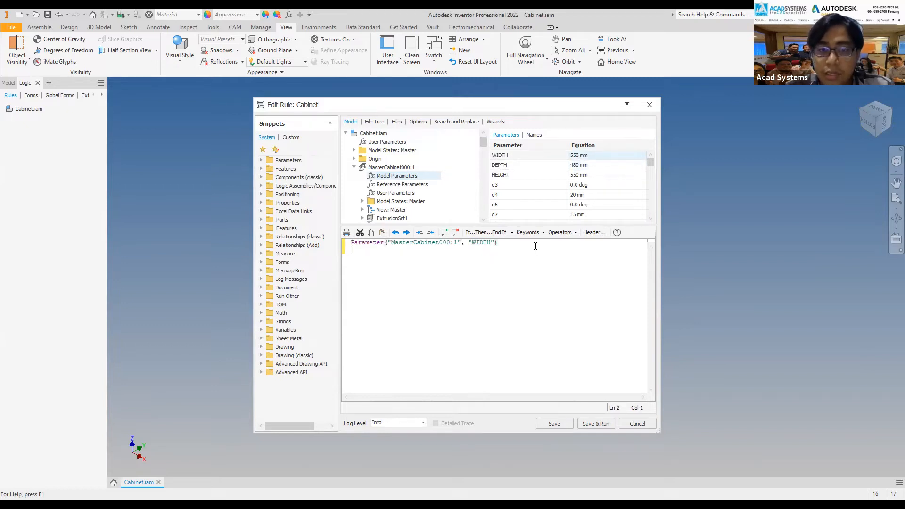
double_click(517, 165)
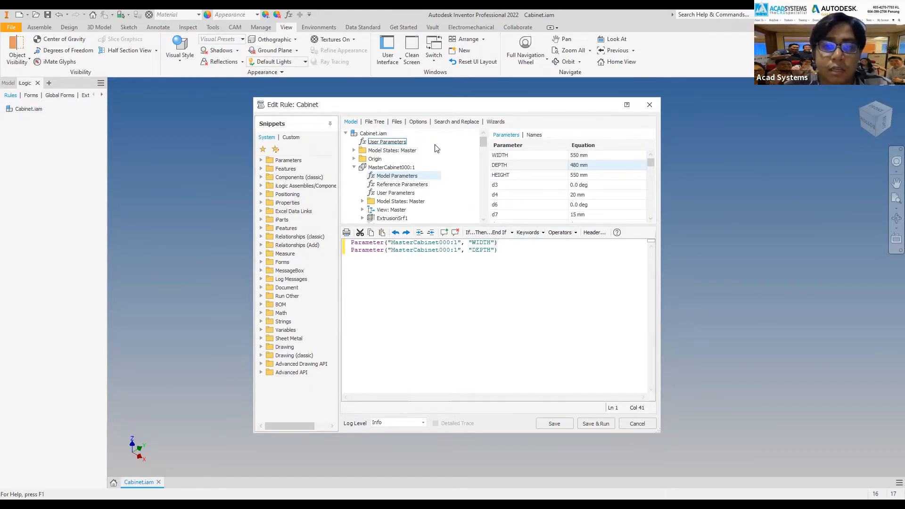
Step: Assign the assembly's width and depth user parameters to the master part's WIDTH and DEPTH parameters in the rule
left_click(387, 143)
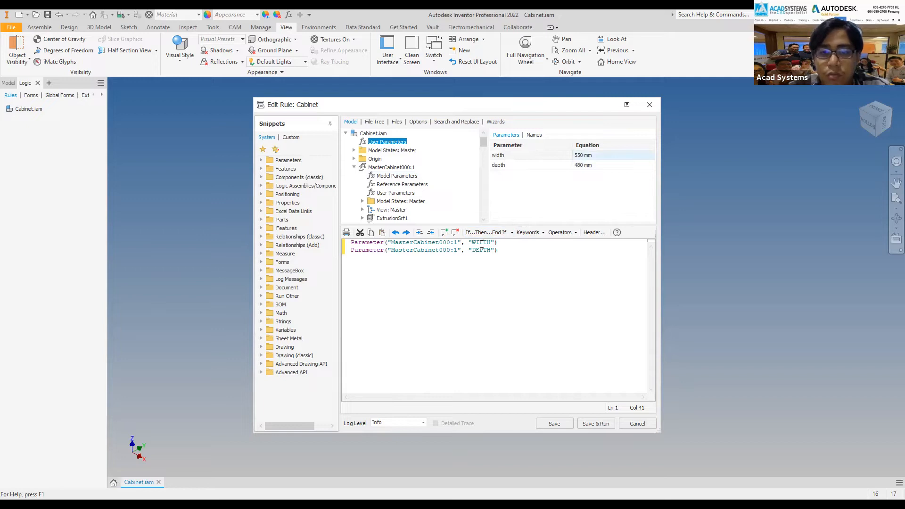
left_click(505, 244)
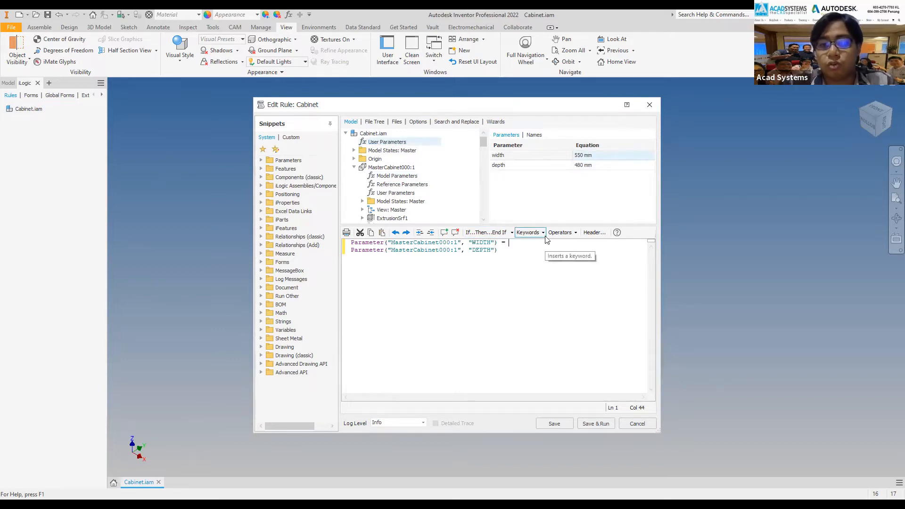
double_click(499, 155)
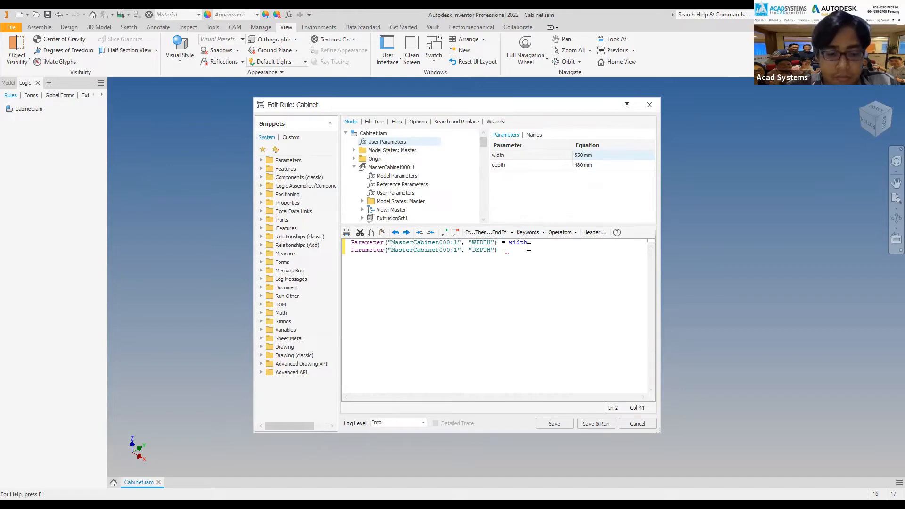
type("epth")
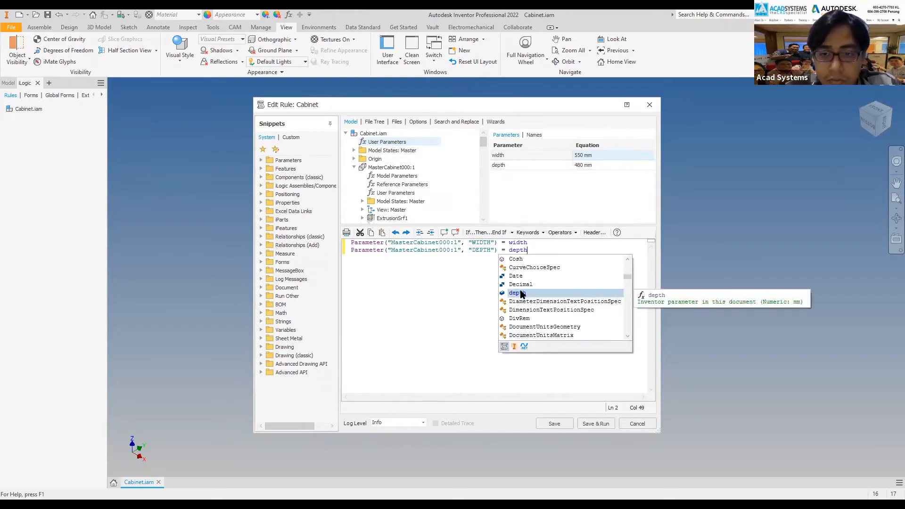
left_click(455, 281)
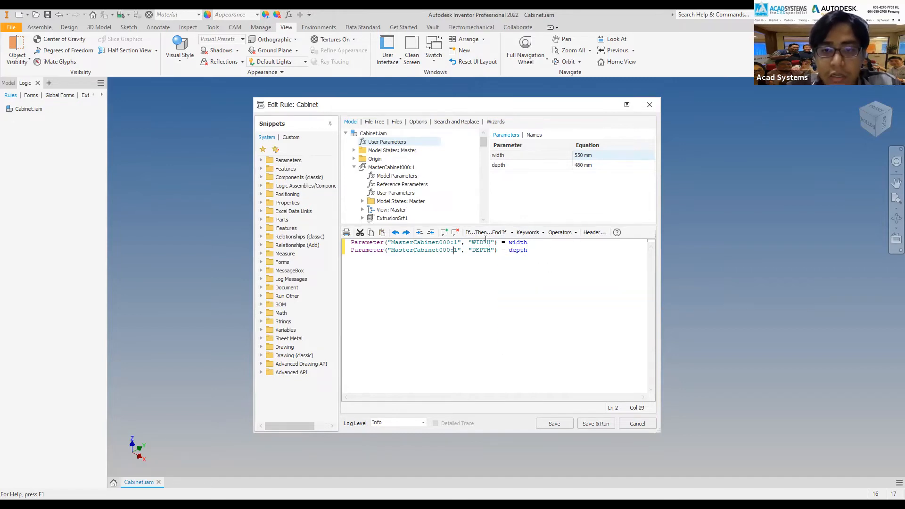
Step: Save the Cabinet rule and close the rule editor
left_click(522, 242)
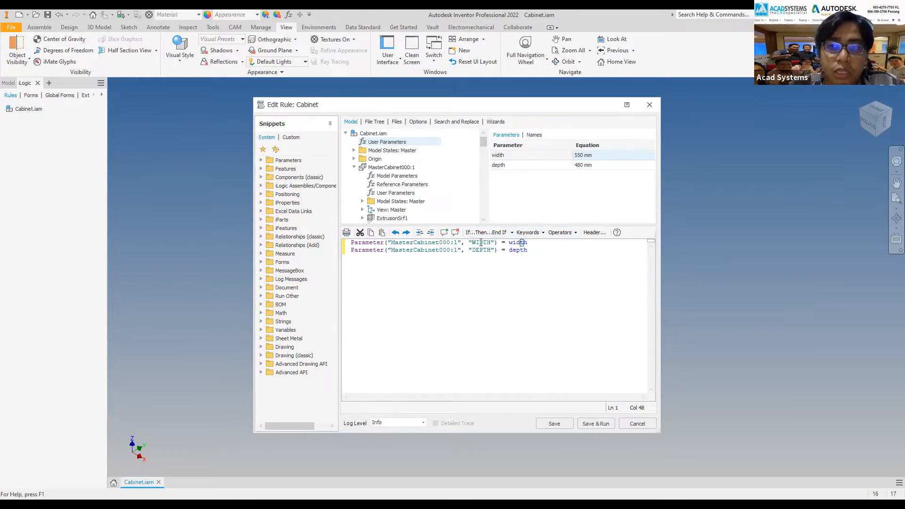
left_click_drag(472, 243, 464, 243)
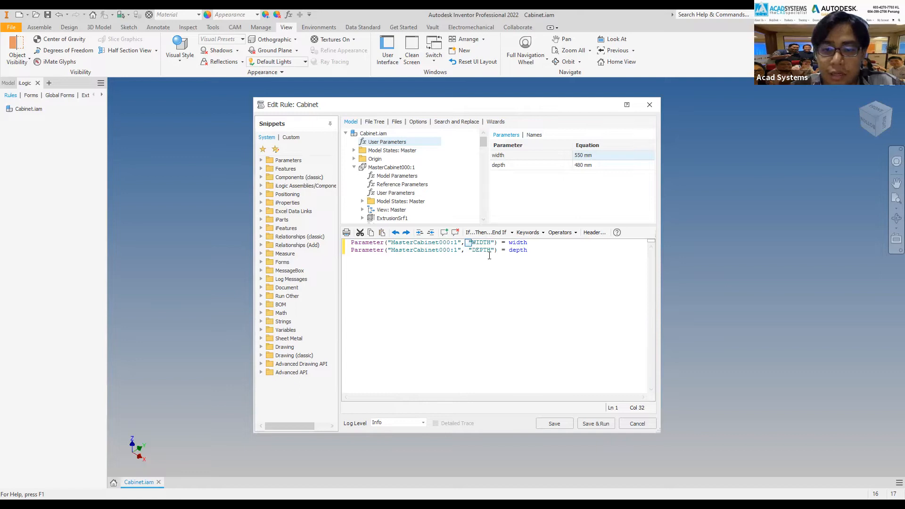
left_click(563, 424)
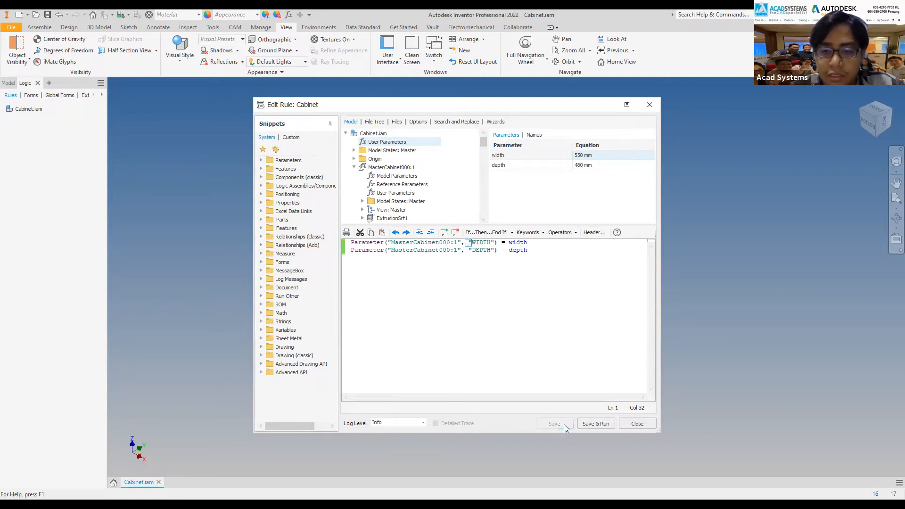
left_click(637, 424)
Step: Set the assembly's width user parameter to 850 mm and close the parameter table
left_click(6, 84)
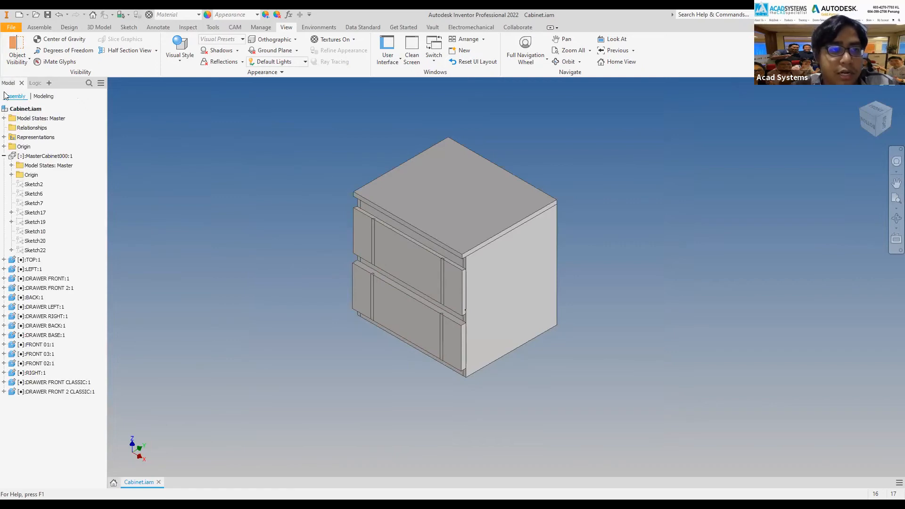
left_click(289, 15)
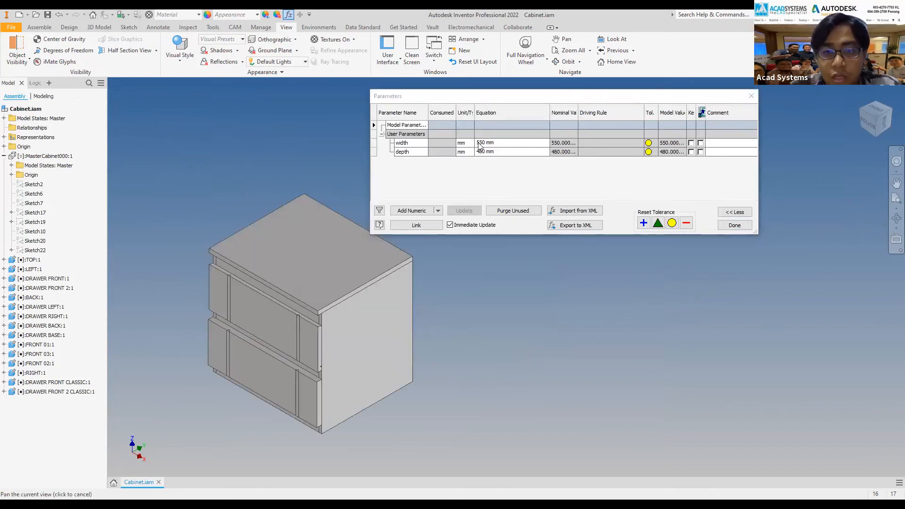
left_click(477, 144)
left_click_drag(473, 144, 462, 160)
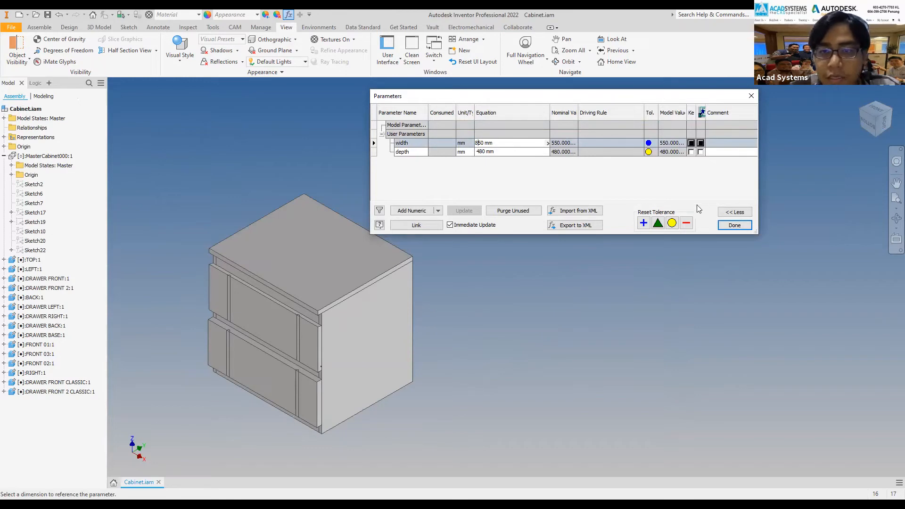
left_click(720, 225)
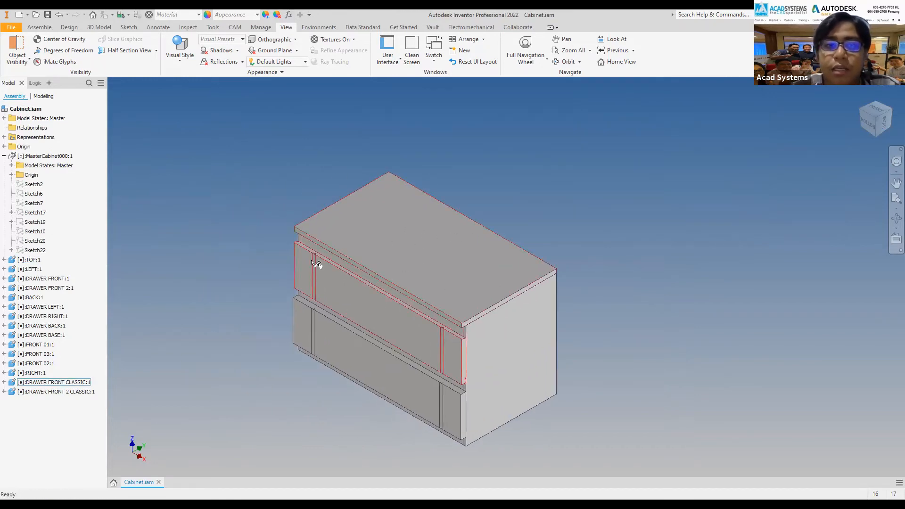
Step: Review the assembly's width and depth user parameters in the parameter table
left_click(36, 157)
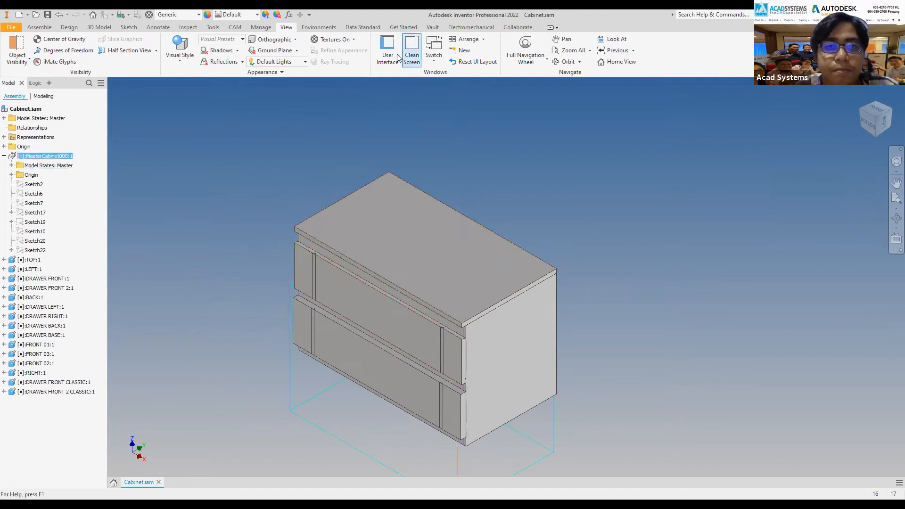
left_click(289, 14)
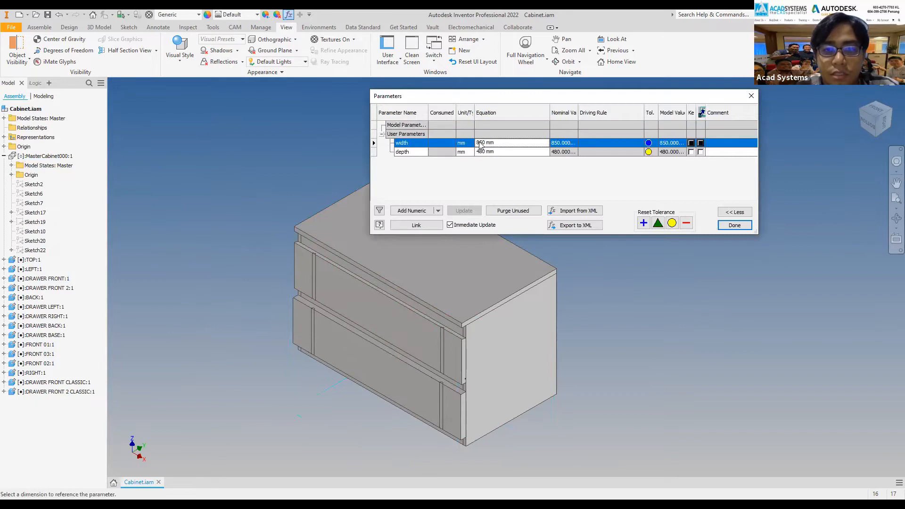
left_click(733, 224)
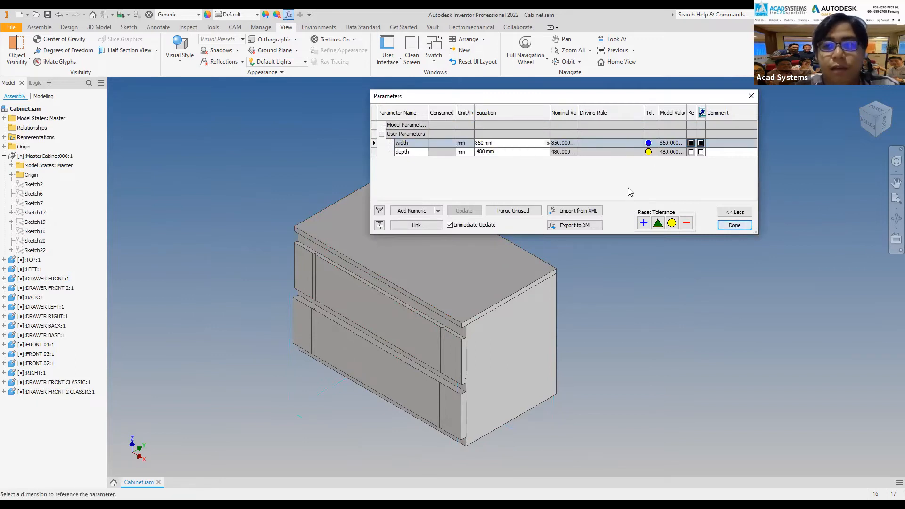
Step: Create an iLogic form in the Cabinet.iam assembly and add the width and depth user parameters to it
left_click(36, 83)
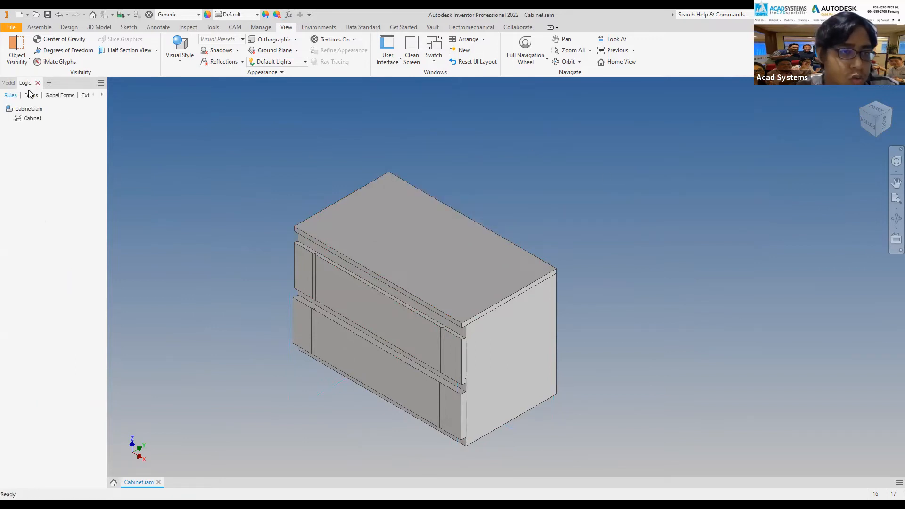
left_click(27, 120)
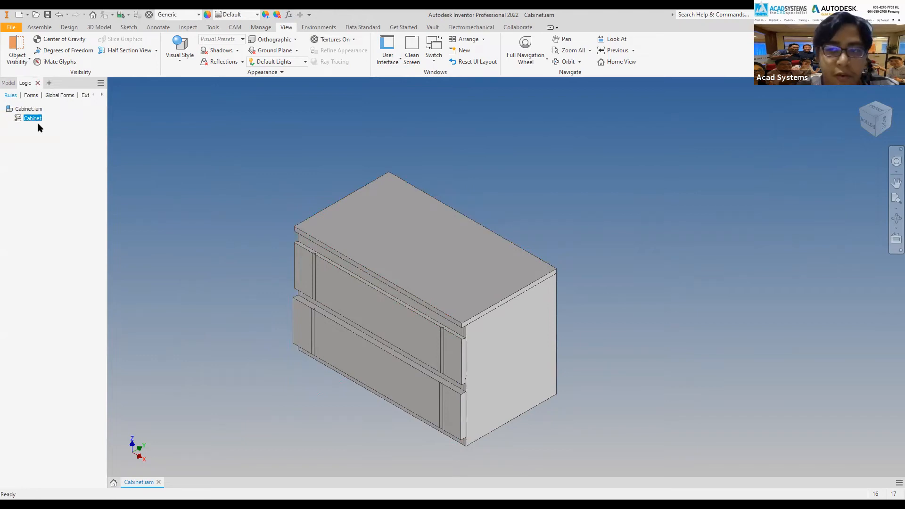
left_click(31, 95)
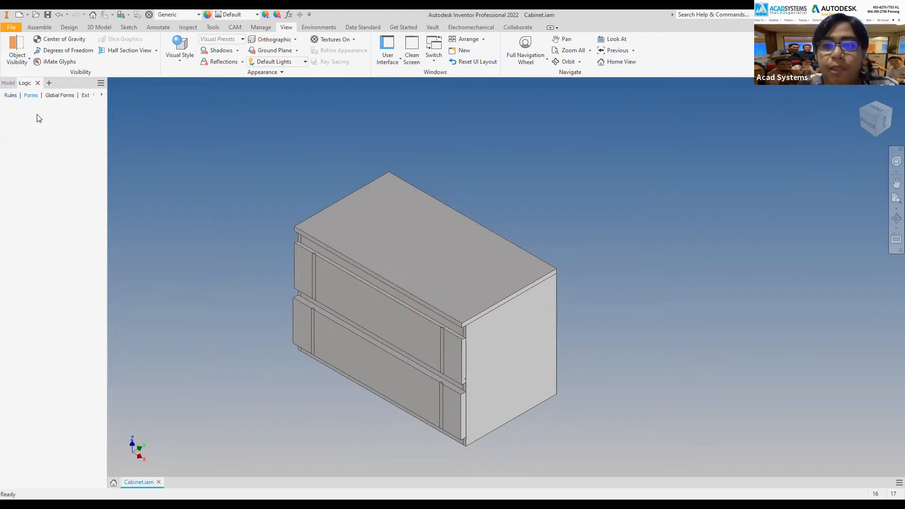
right_click(50, 121)
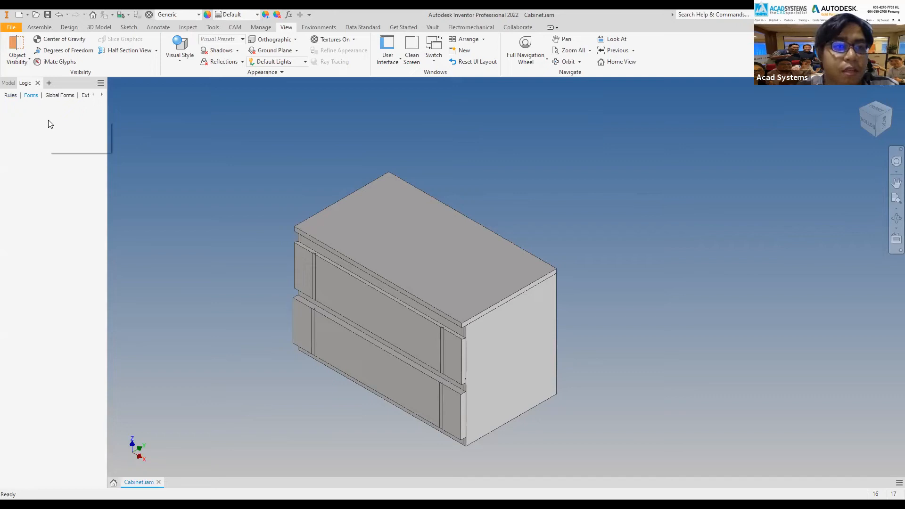
left_click(69, 126)
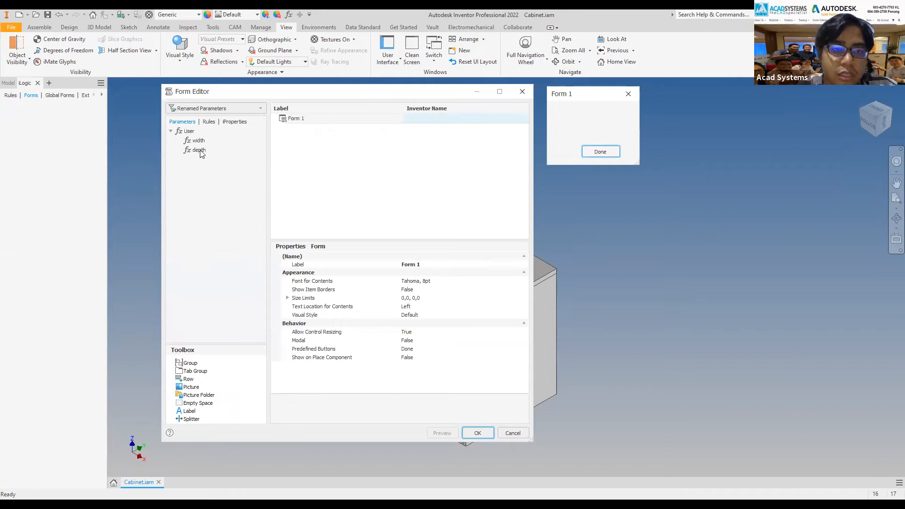
left_click_drag(196, 143, 317, 137)
left_click_drag(195, 149, 277, 179)
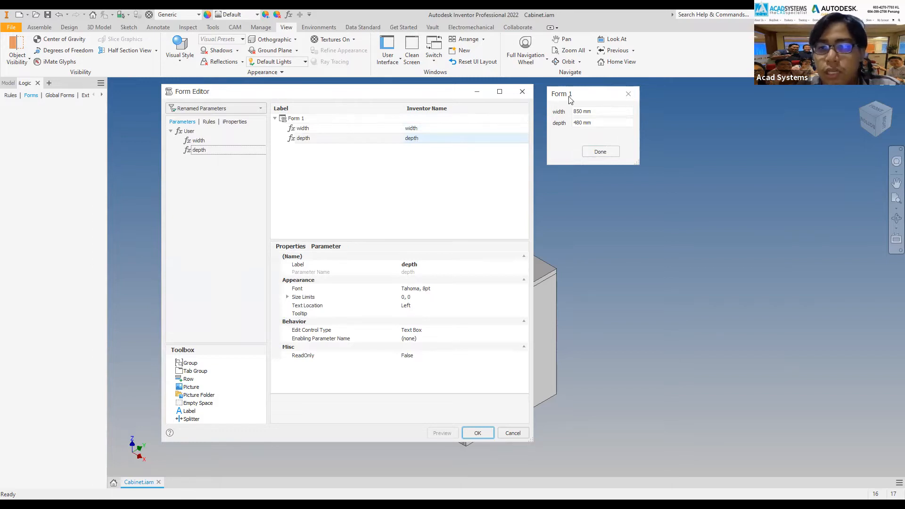
Step: Change the form's label to Cabinet
double_click(291, 118)
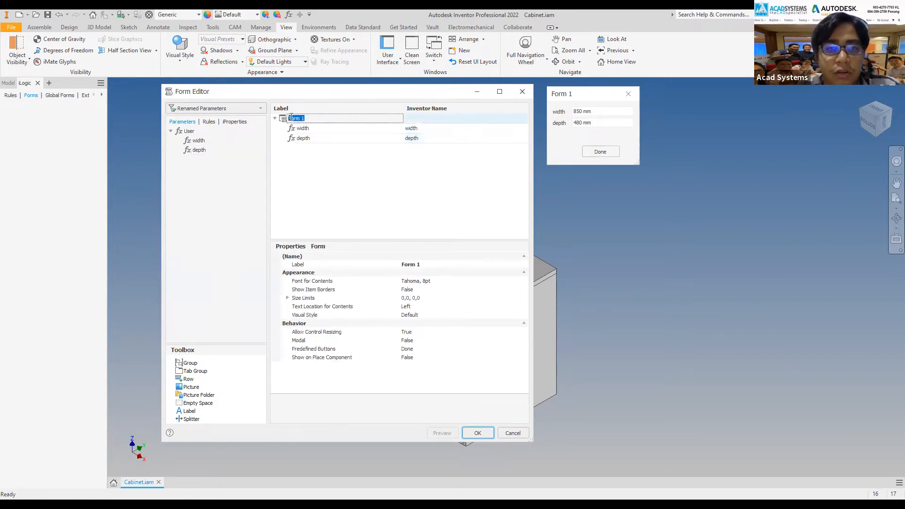
left_click(397, 264)
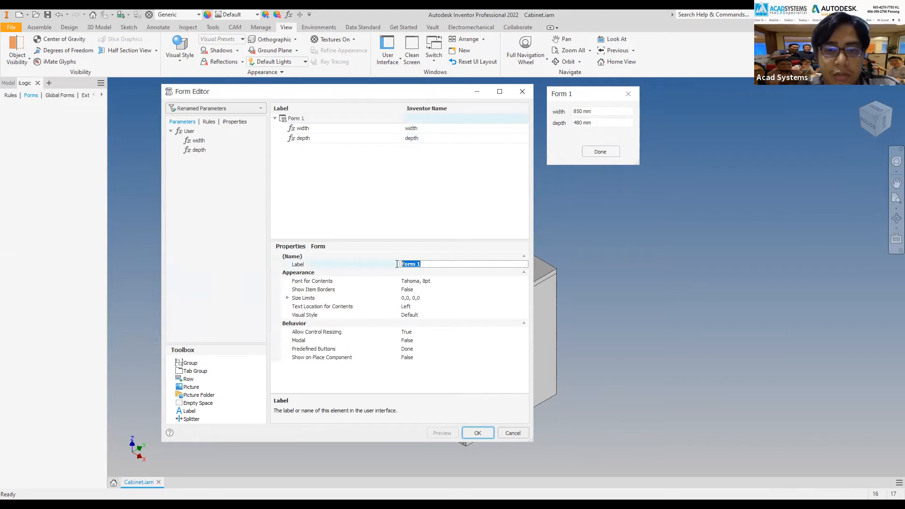
type("Cabinet")
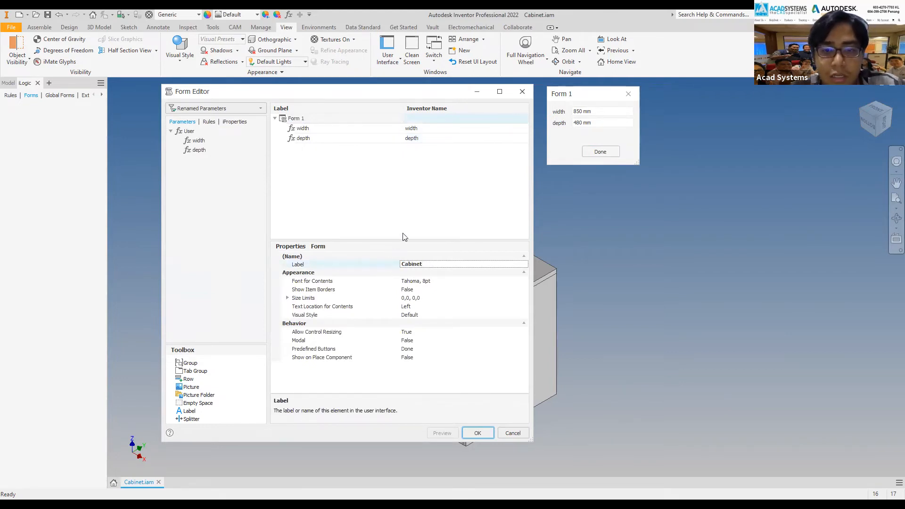
key("Return")
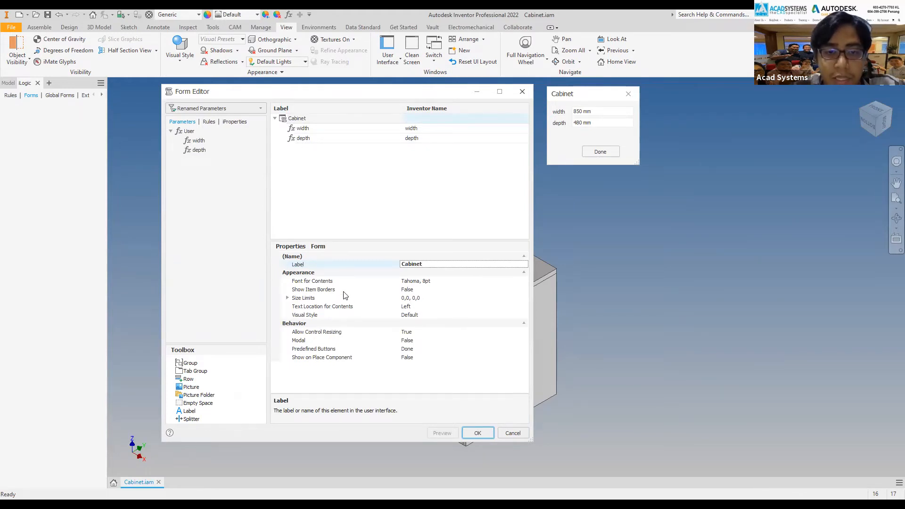
Step: Set the font for the Cabinet form's contents to Technic, regular, 12 pt
left_click(514, 281)
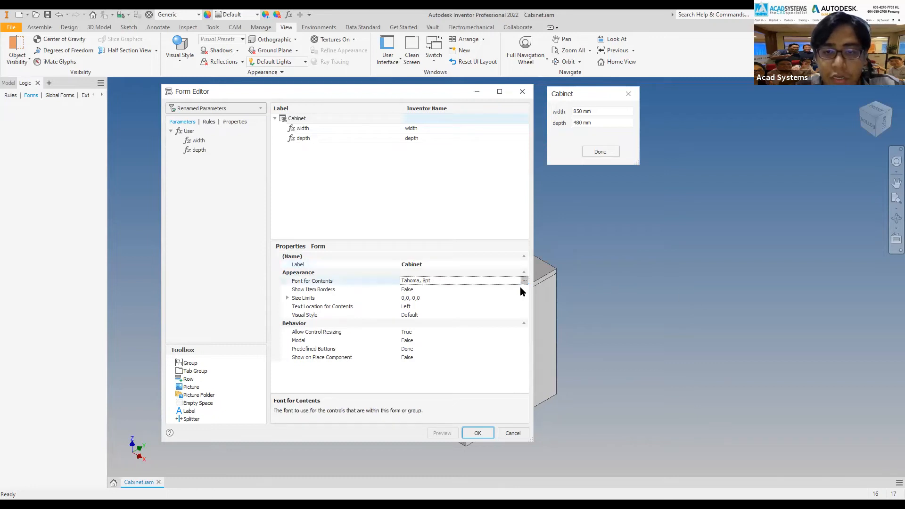
left_click(524, 280)
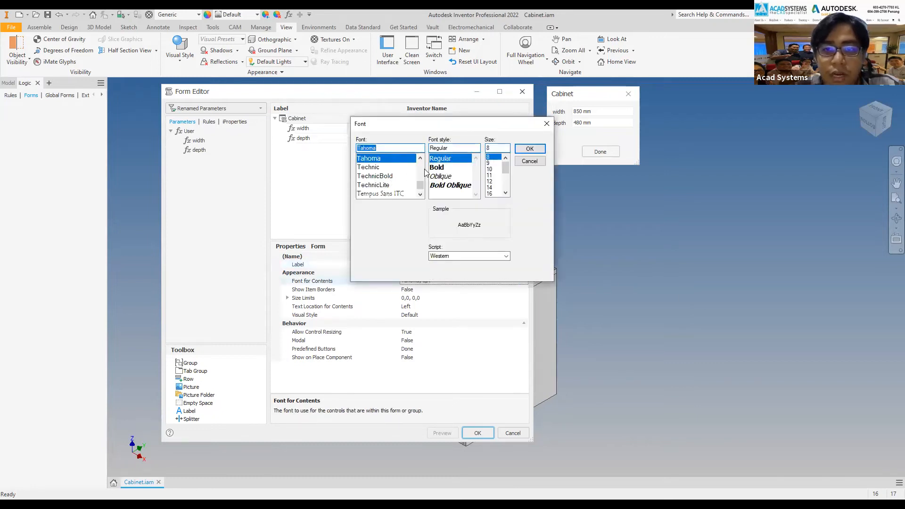
left_click(390, 168)
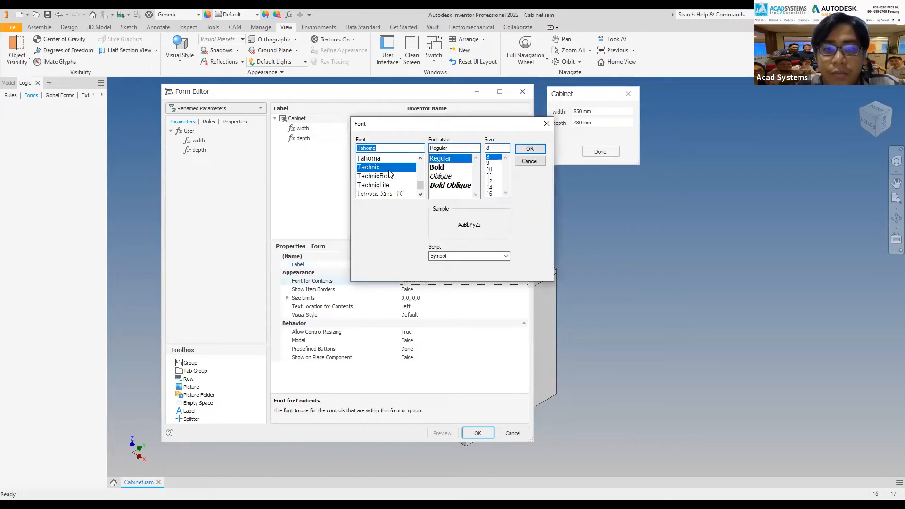
left_click(490, 175)
left_click(492, 181)
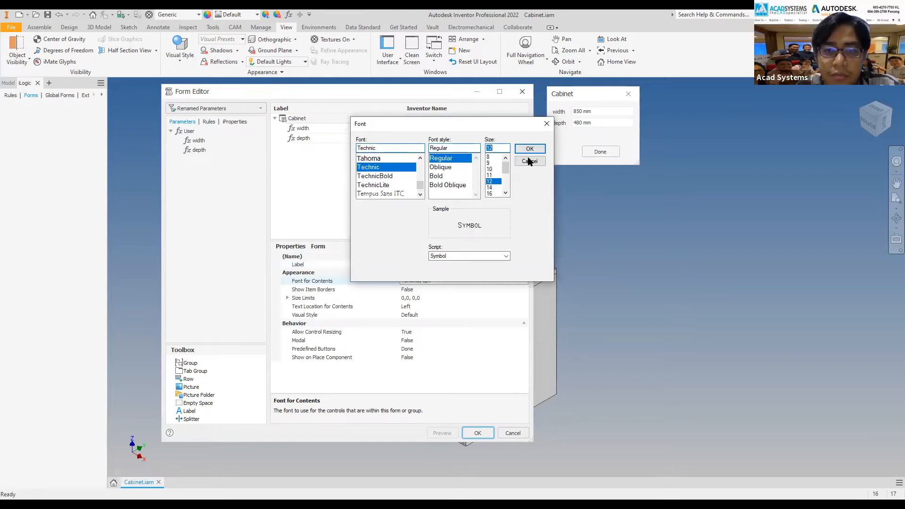
left_click(531, 149)
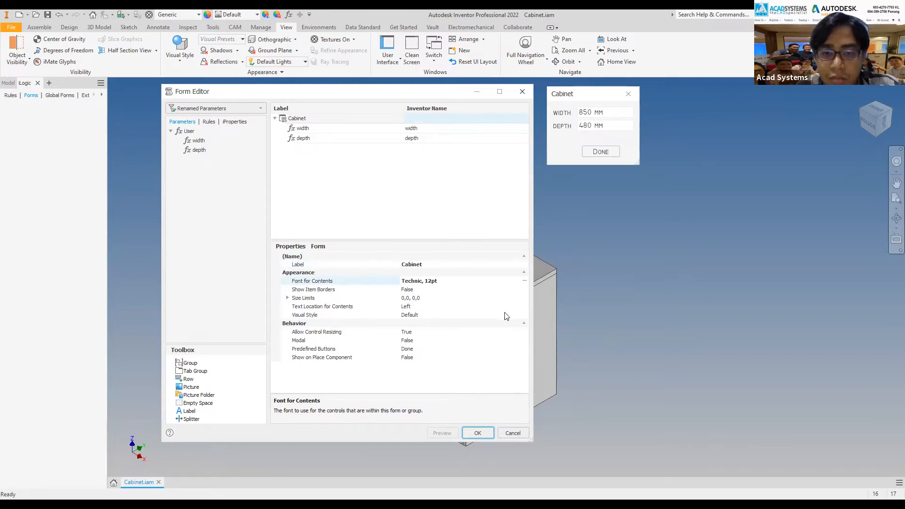
Step: Try different visual styles for the Cabinet form and settle on Office 2010 Silver
double_click(524, 314)
left_click(524, 314)
left_click_drag(525, 340, 522, 373)
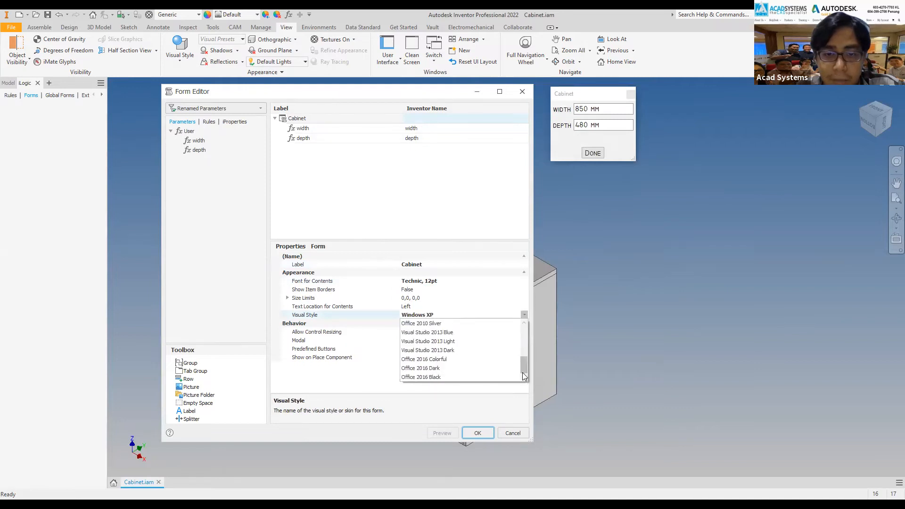
left_click(465, 376)
left_click(523, 314)
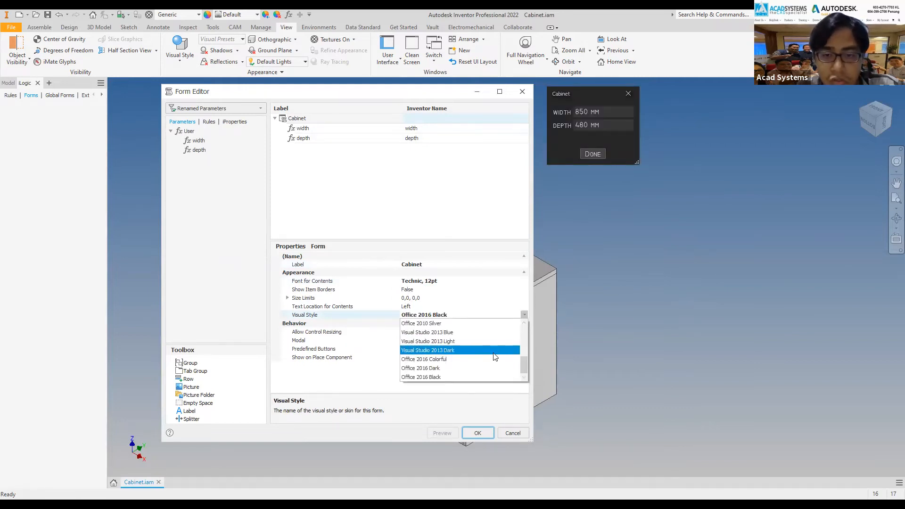
scroll(468, 352, "up", 1)
left_click(499, 350)
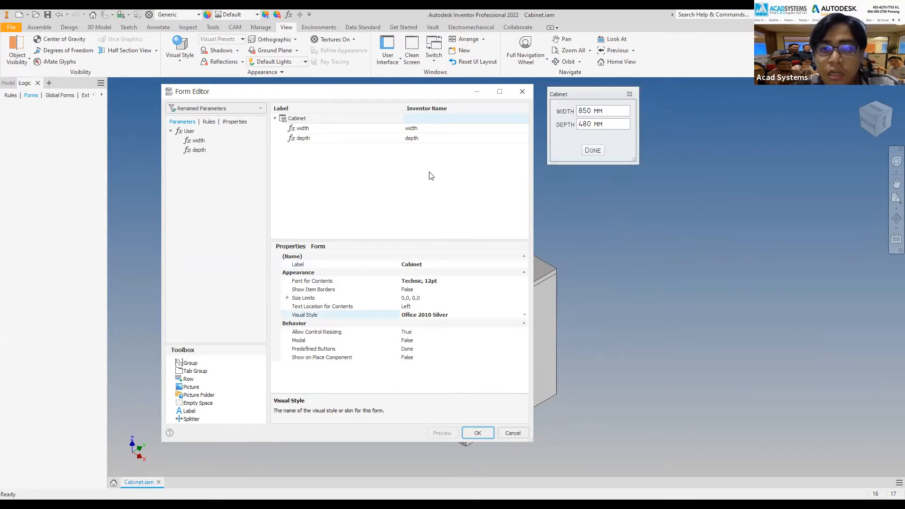
left_click(469, 111)
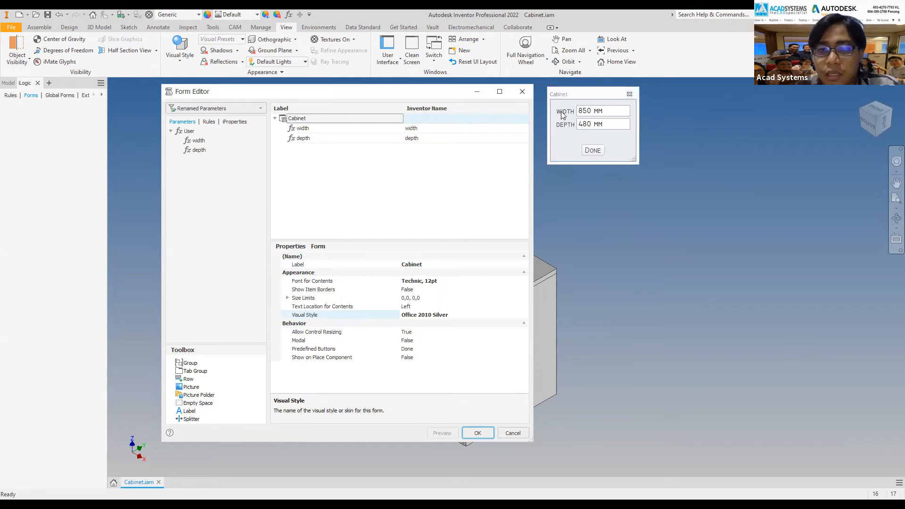
left_click_drag(575, 94, 586, 103)
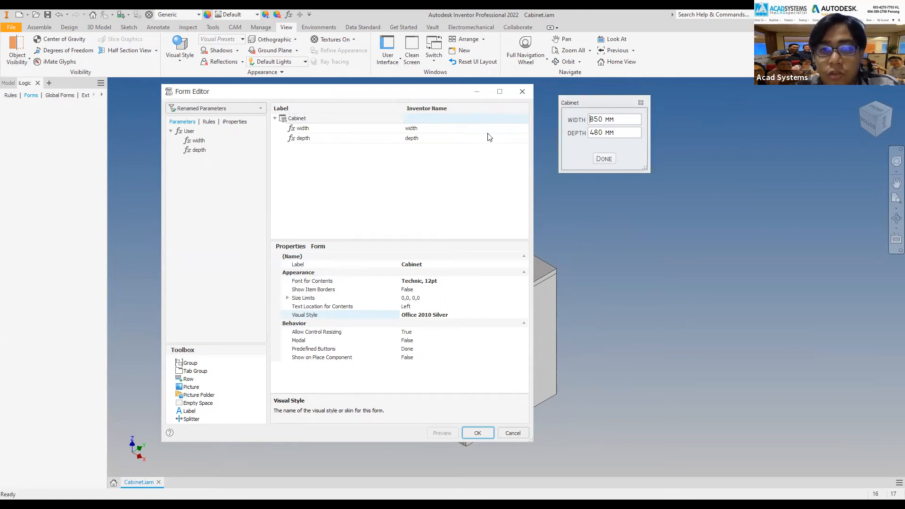
double_click(597, 120)
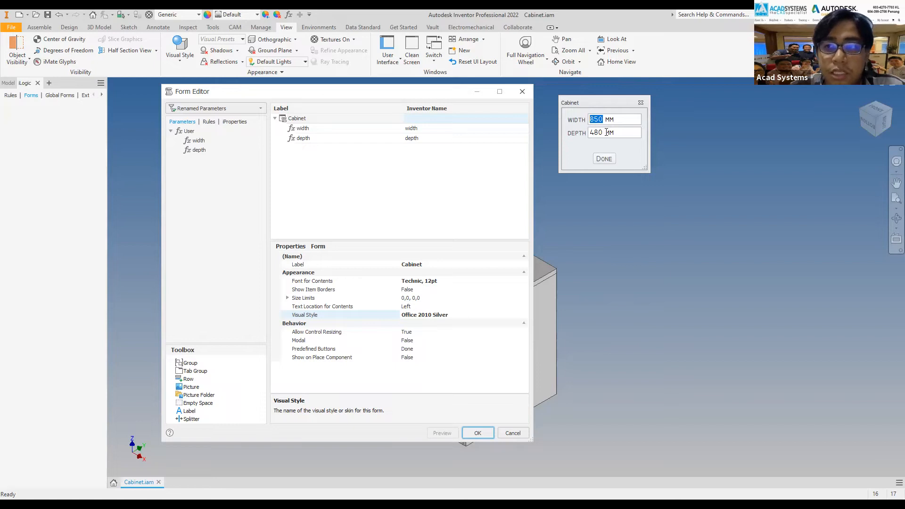
left_click(453, 172)
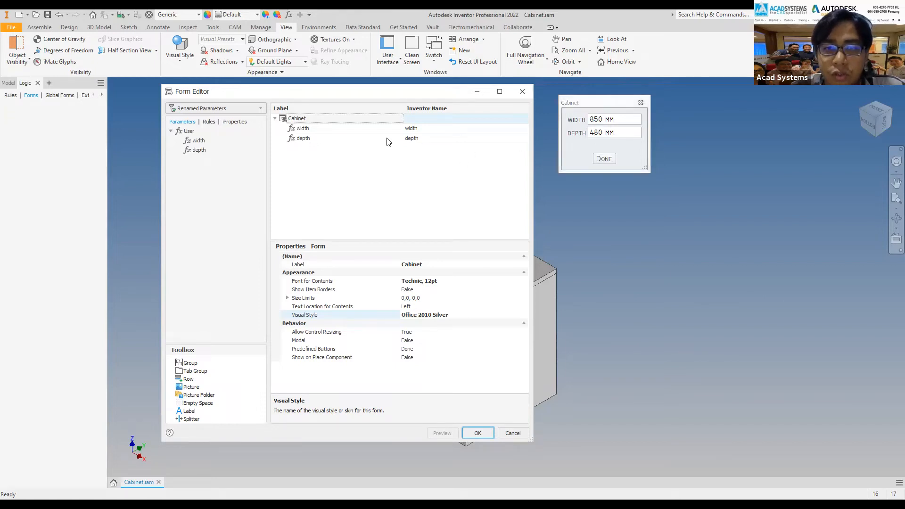
left_click(581, 137)
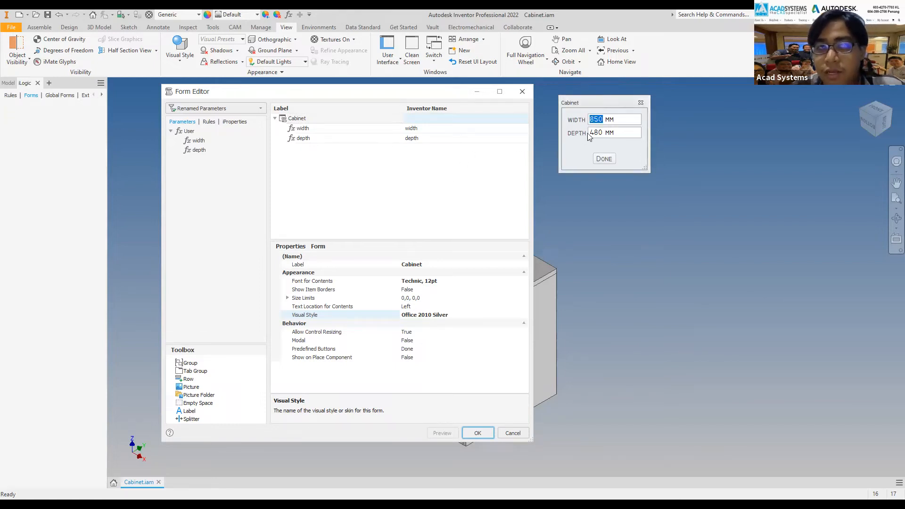
Step: Change the depth parameter's edit control type from text box to Slider in the Cabinet form
double_click(333, 139)
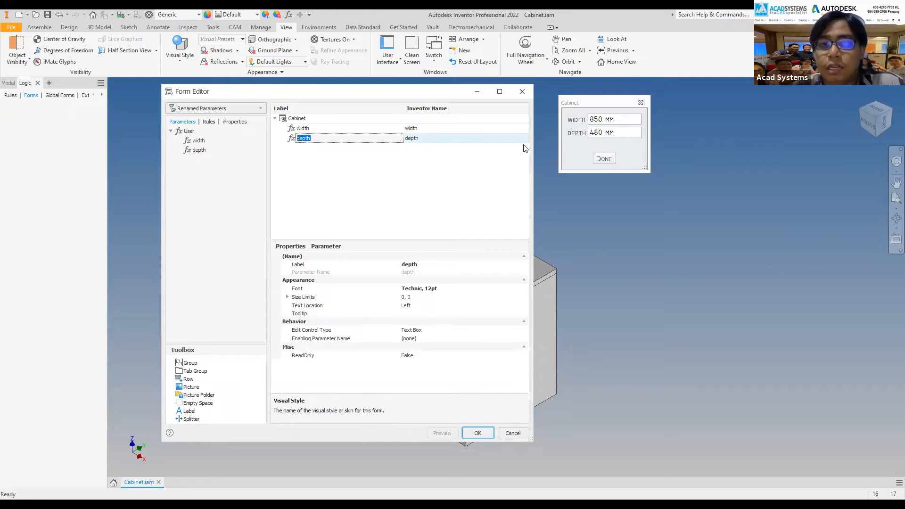
left_click(422, 142)
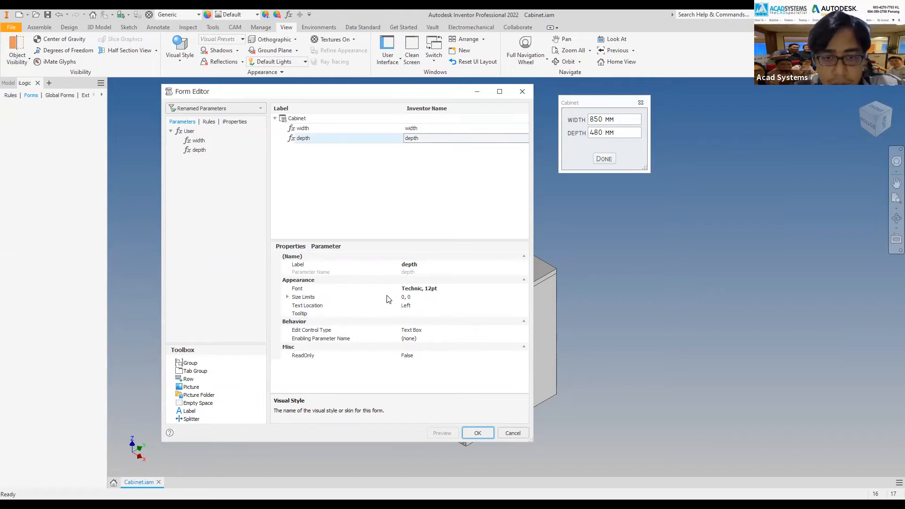
left_click(419, 330)
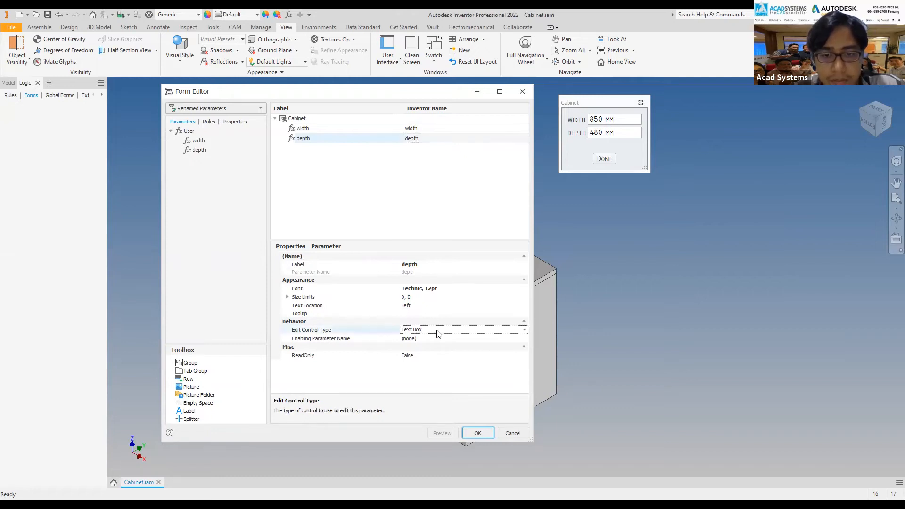
left_click(433, 335)
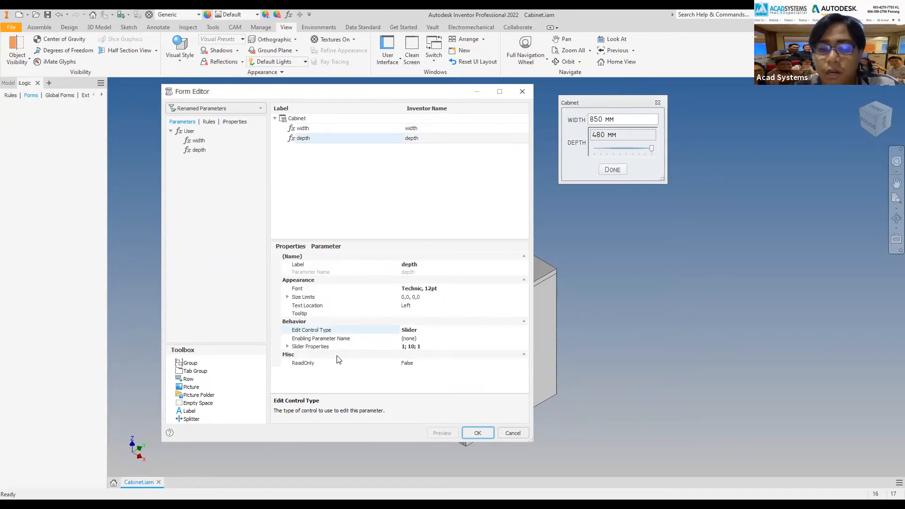
Step: Give the depth slider a minimum of 400, a maximum of 700 and a step size of 5, and save the form
left_click(287, 346)
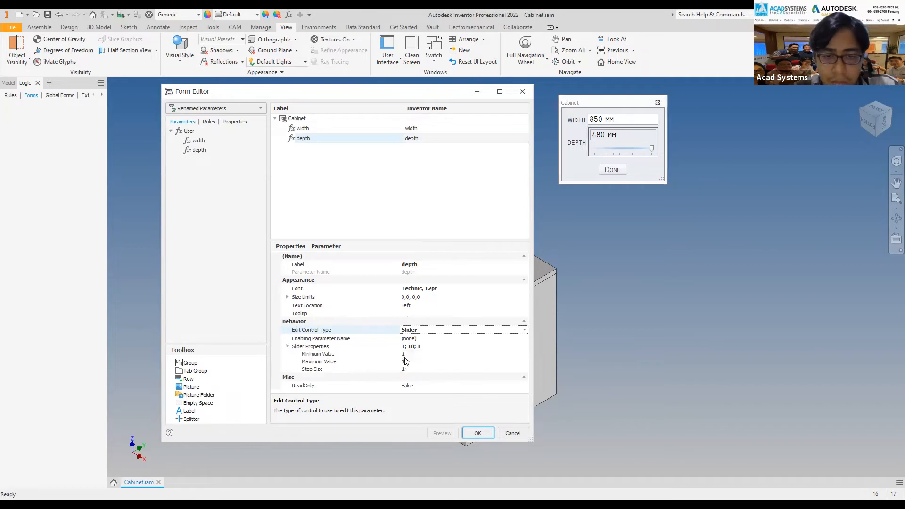
left_click(405, 356)
double_click(410, 353)
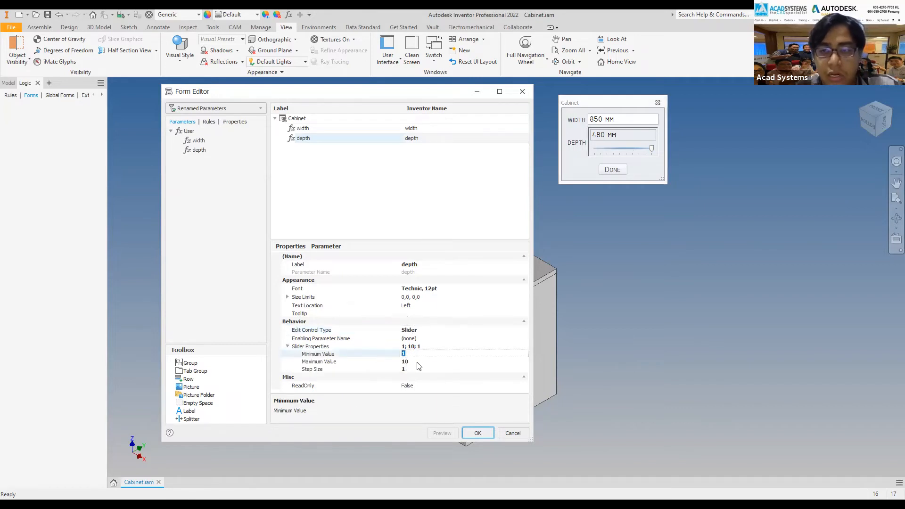
type("400")
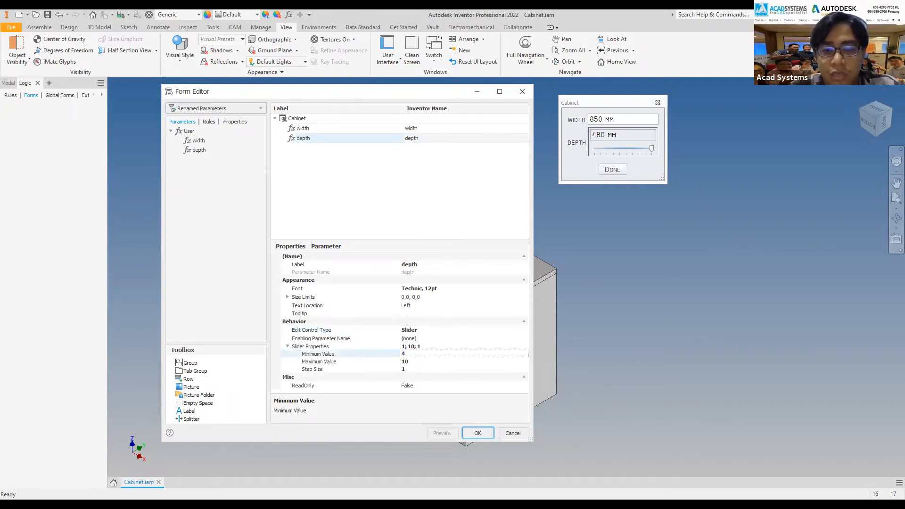
left_click(410, 362)
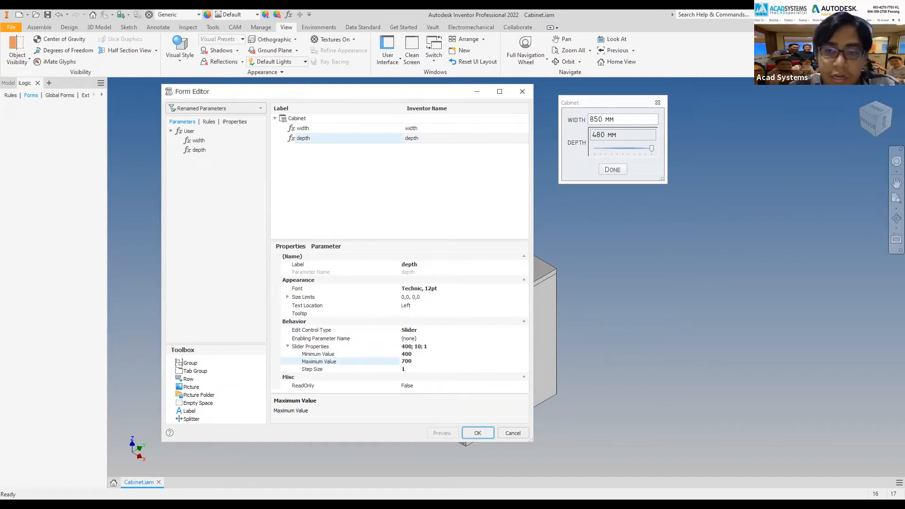
left_click(399, 368)
left_click(404, 368)
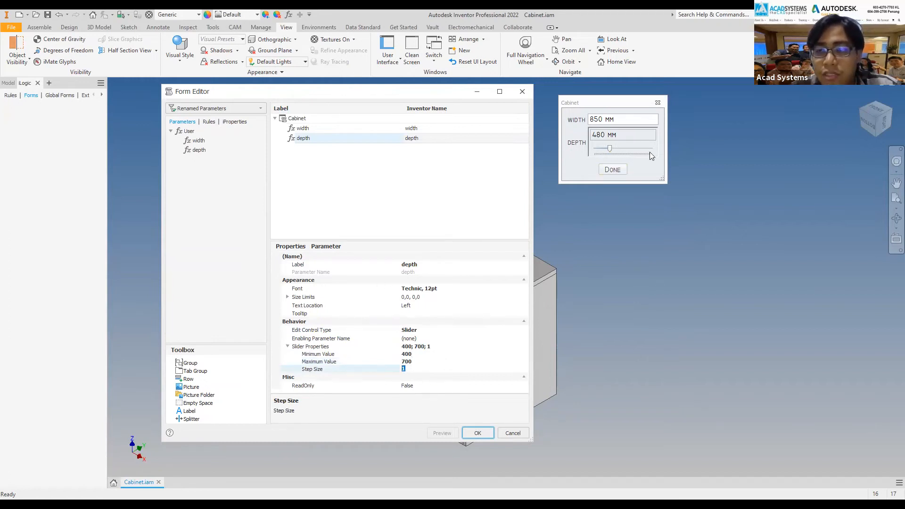
type("5")
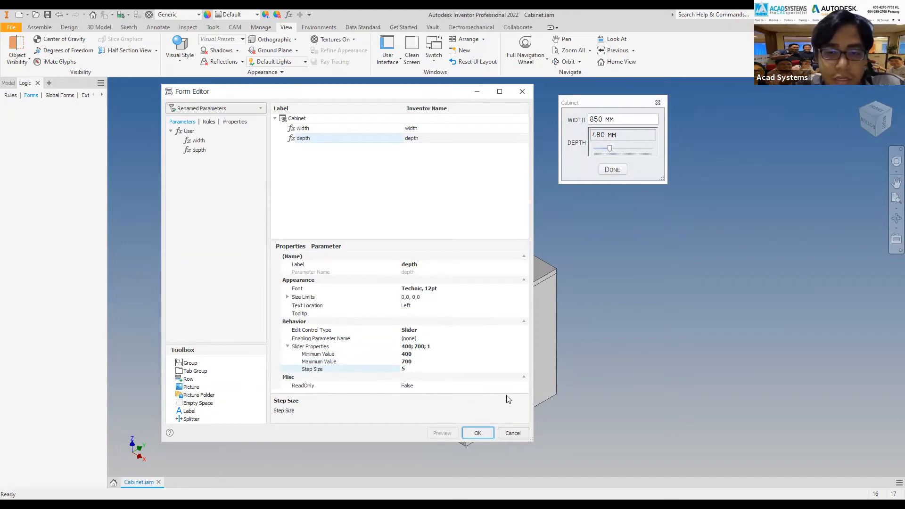
left_click(423, 362)
left_click(414, 370)
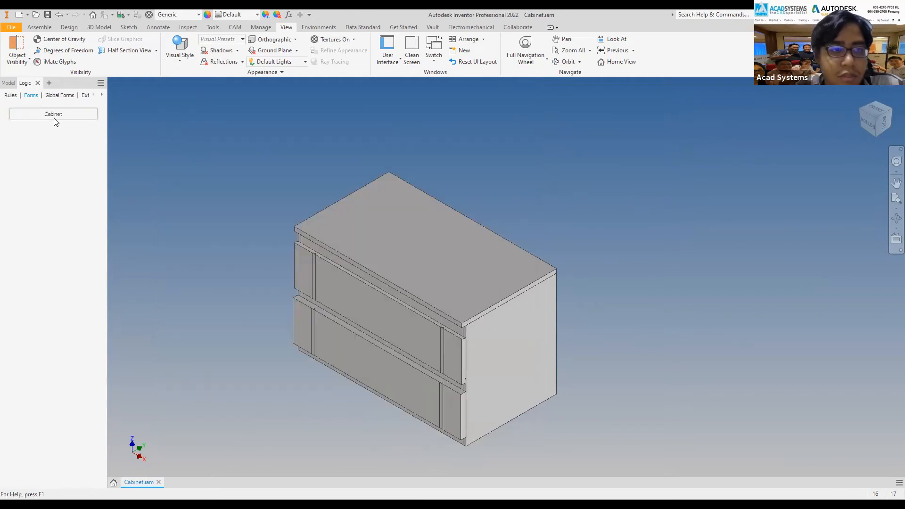
Step: Use the Cabinet form to set the width to 750 mm and test the depth slider, leaving depth at 475 mm
left_click(54, 114)
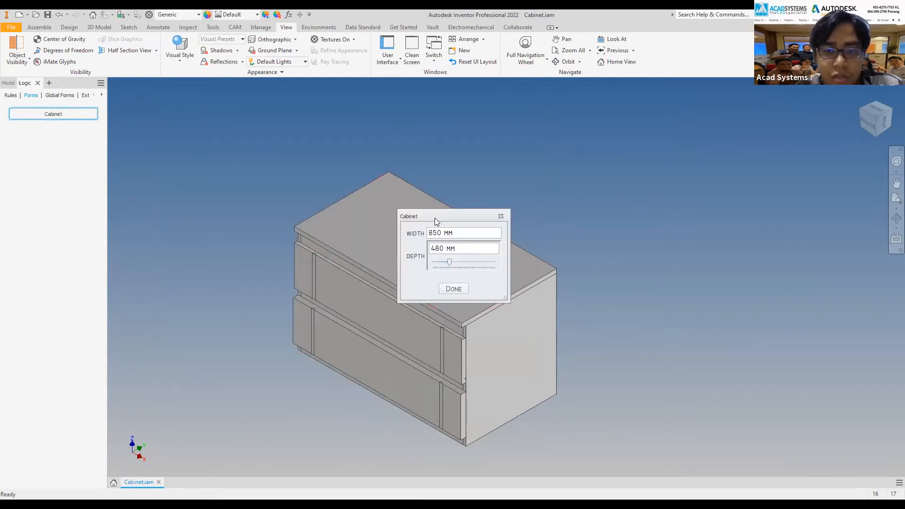
left_click_drag(471, 215, 577, 189)
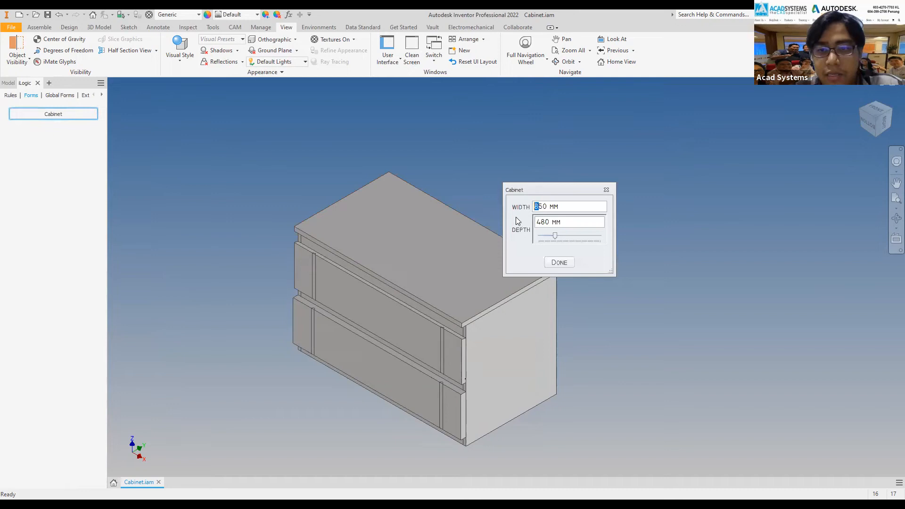
type("7")
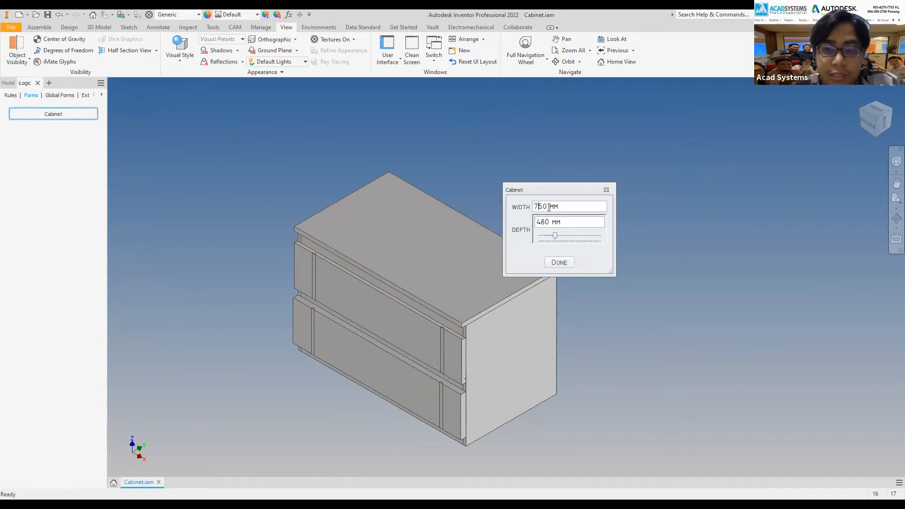
left_click_drag(555, 234, 554, 236)
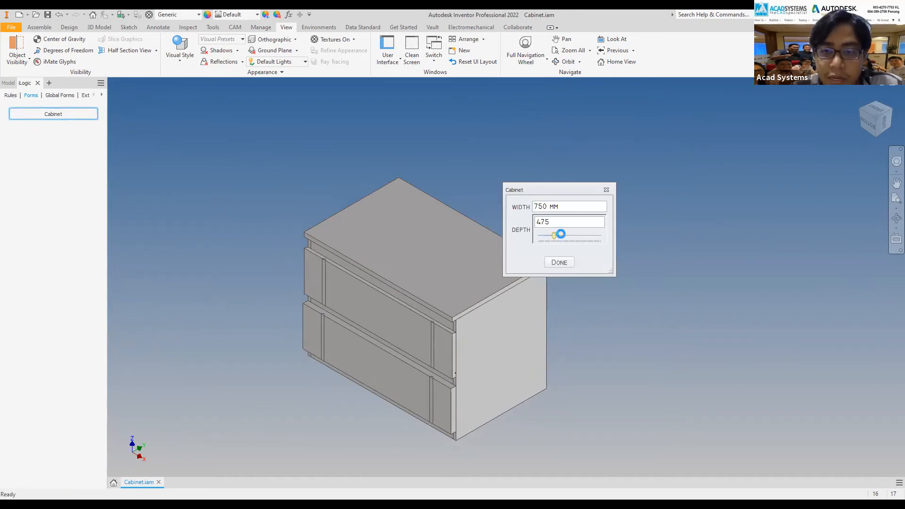
left_click(572, 237)
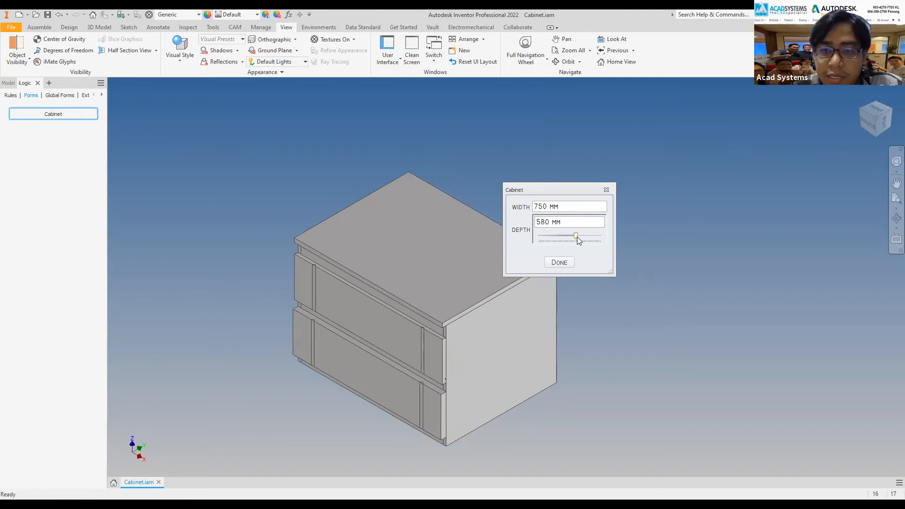
left_click(554, 236)
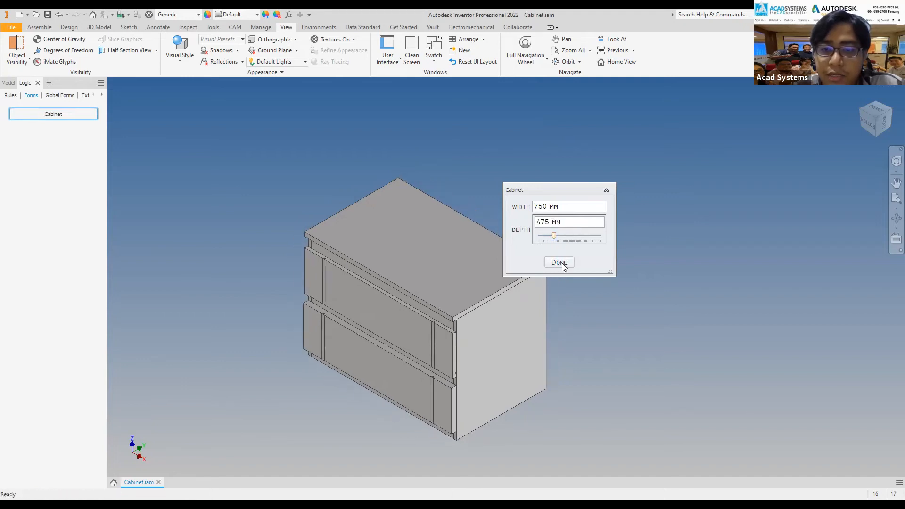
left_click(561, 263)
Step: Edit the Cabinet form so its predefined buttons are OK Cancel Apply, and save the form
right_click(55, 117)
left_click(73, 125)
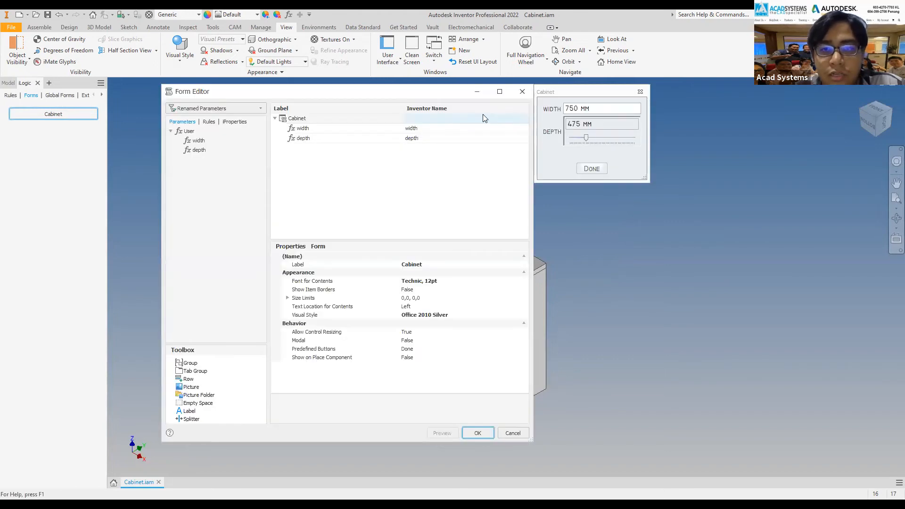
left_click(343, 118)
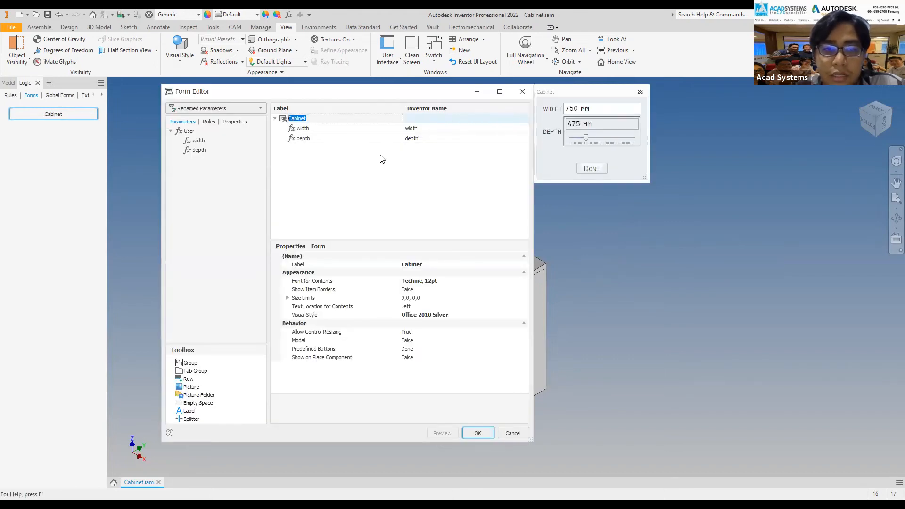
left_click(321, 351)
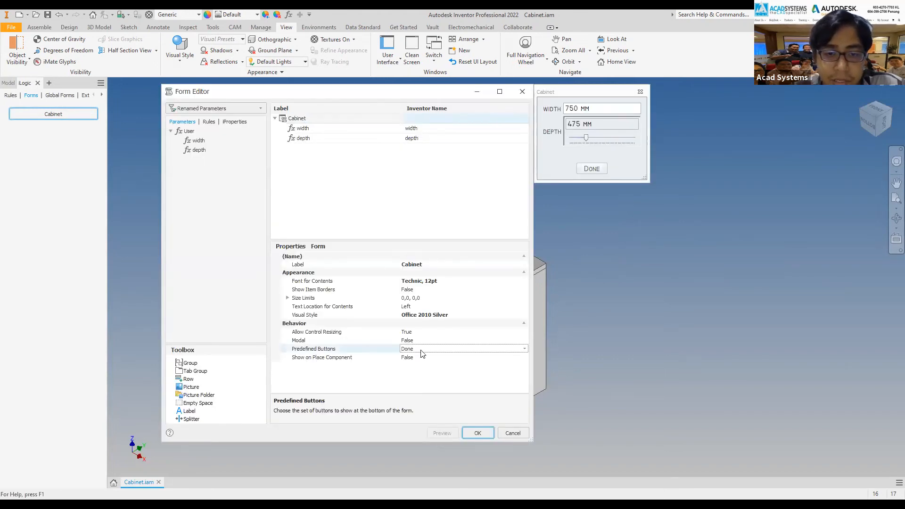
left_click(525, 348)
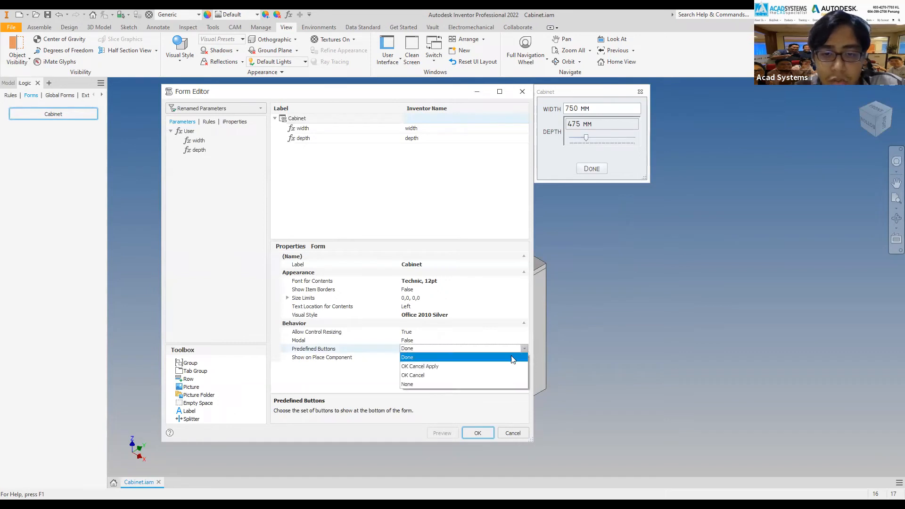
left_click(451, 367)
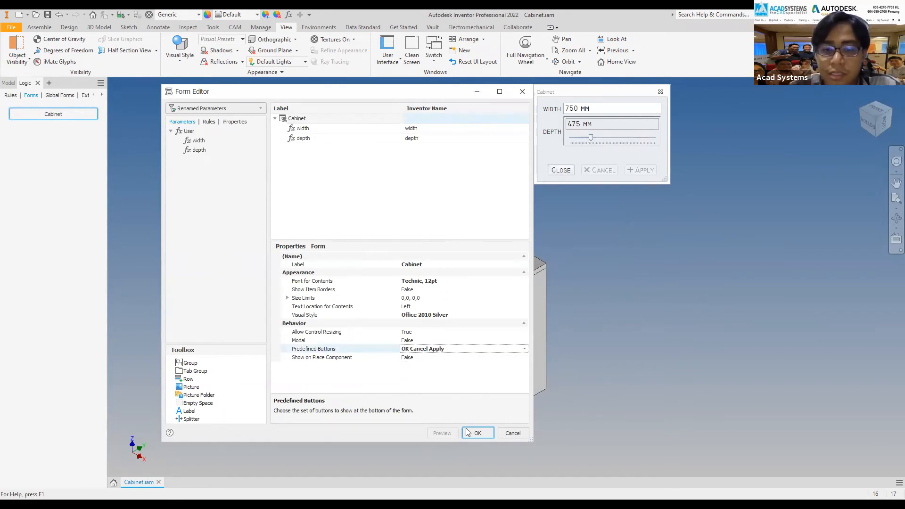
key("Return")
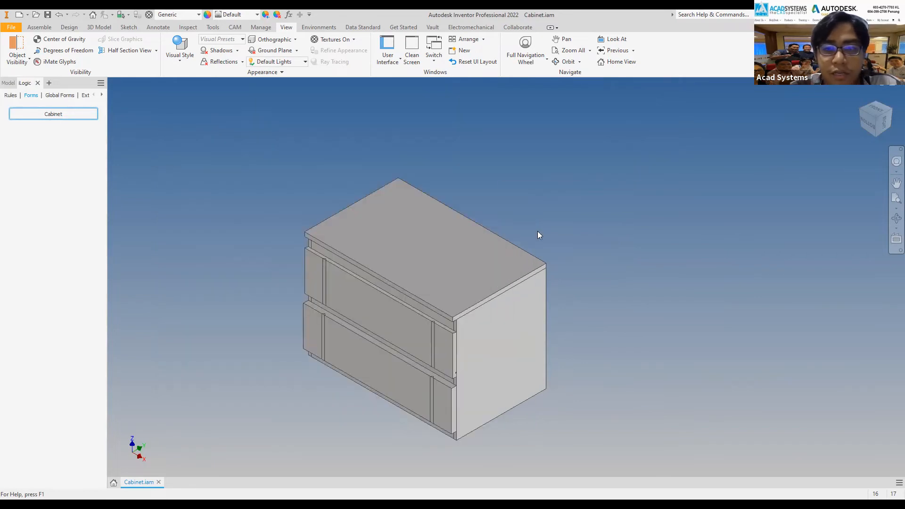
Step: Apply a depth of 570 mm with the Cabinet form's slider and close the form
left_click_drag(560, 236, 584, 237)
left_click(613, 262)
left_click(538, 206)
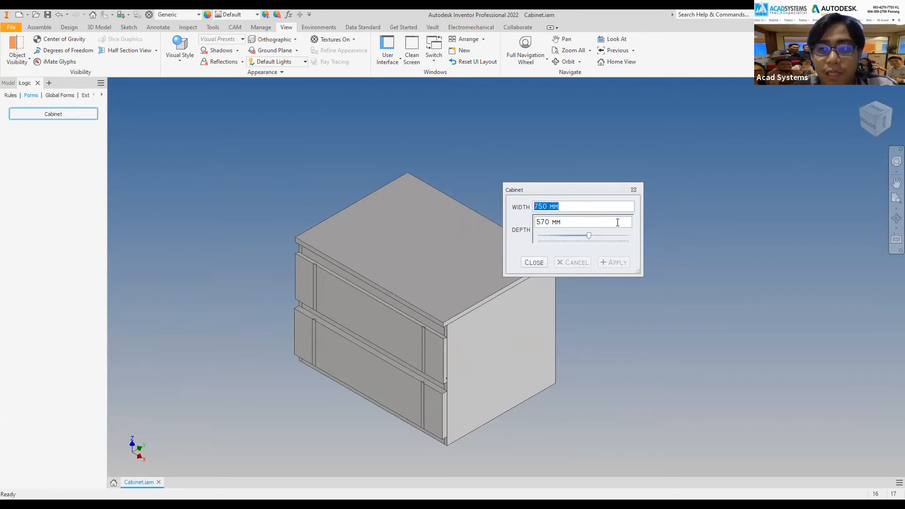
left_click(632, 190)
Step: Hide the DRAWER FRONT:1 and DRAWER FRONT 2:1 components in the cabinet assembly
scroll(384, 319, "down", 3)
scroll(412, 338, "up", 6)
scroll(412, 338, "up", 2)
scroll(419, 332, "down", 5)
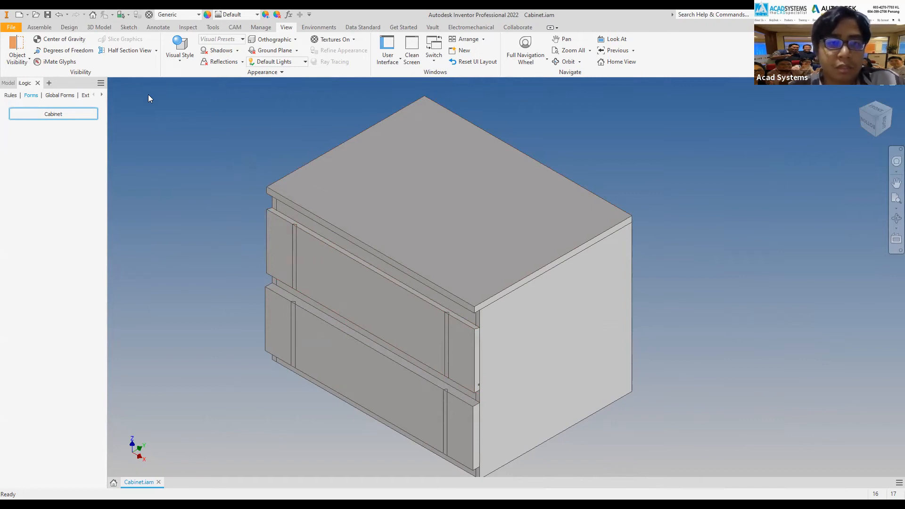
left_click(7, 84)
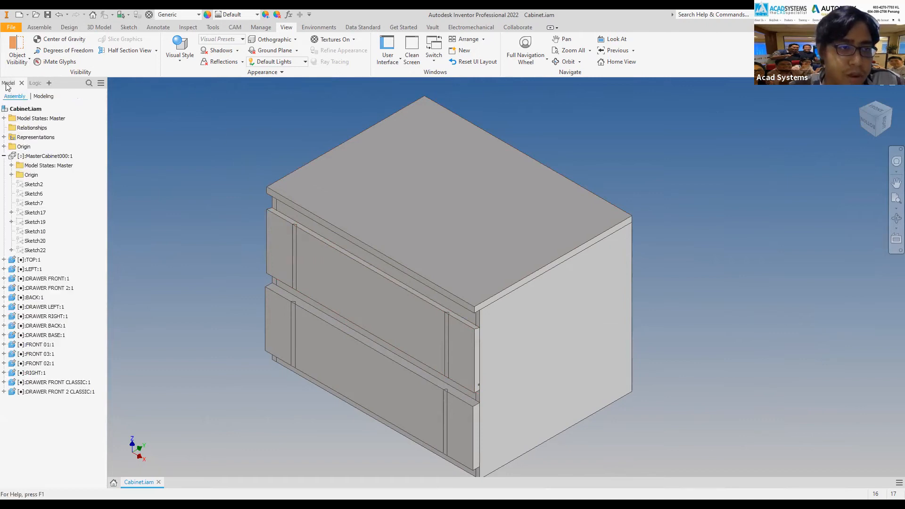
left_click(45, 279)
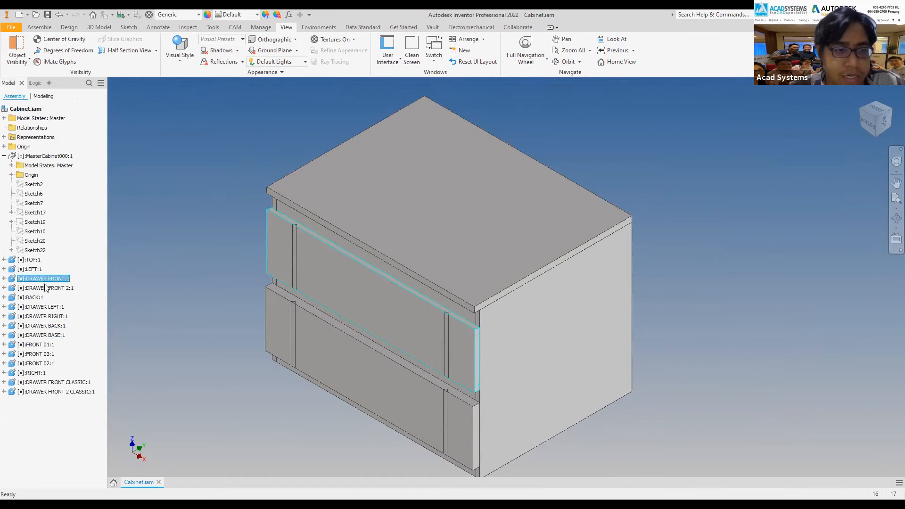
left_click(47, 288, "ctrl")
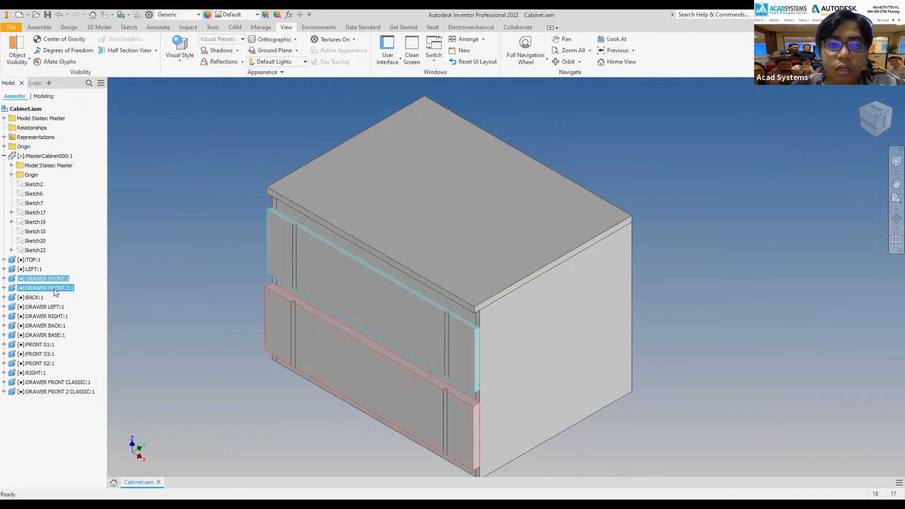
right_click(61, 289)
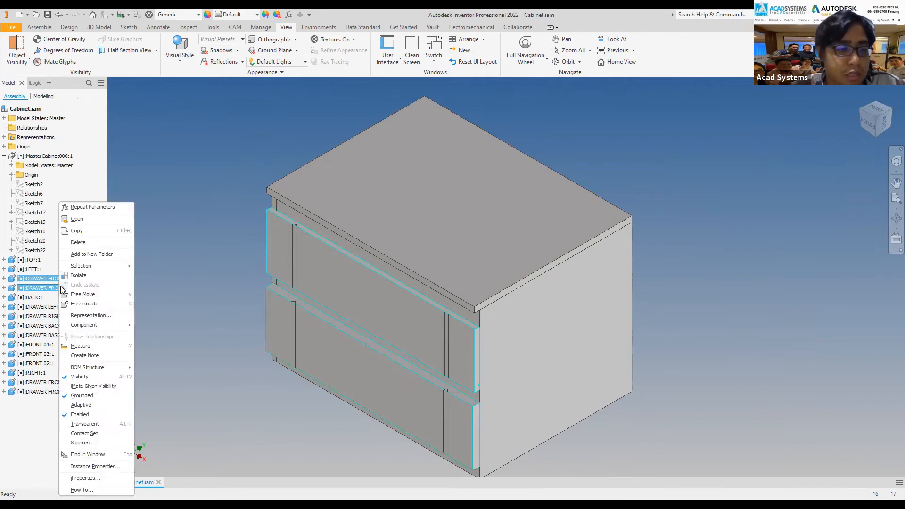
left_click(95, 377)
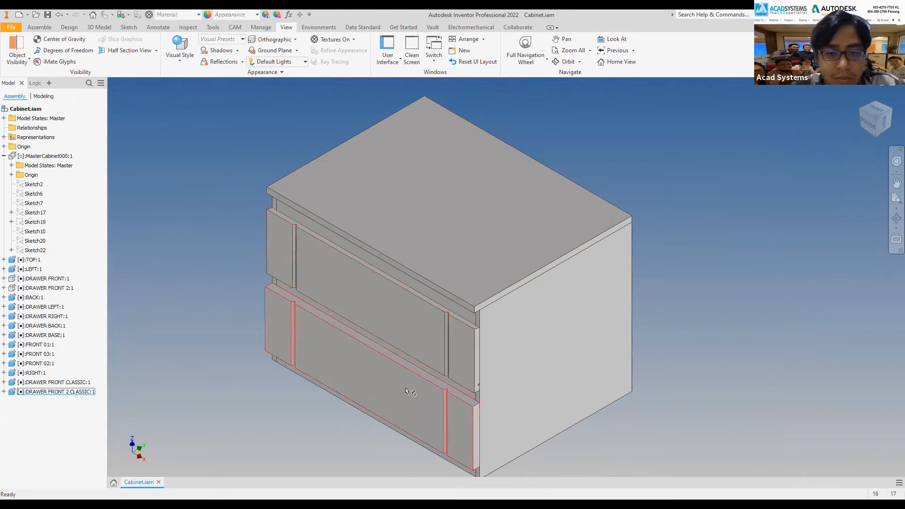
Step: Turn off the visibility of DRAWER FRONT CLASSIC:1 and DRAWER FRONT 2 CLASSIC:1
left_click(52, 383)
left_click(50, 391, "ctrl")
right_click(50, 393)
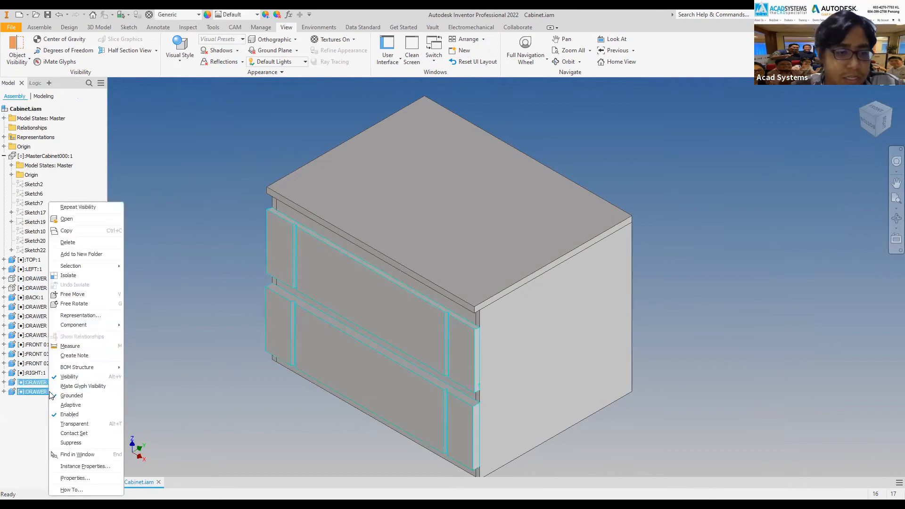
left_click(72, 377)
Step: Make the plain drawer fronts DRAWER FRONT:1 and DRAWER FRONT 2:1 visible again
left_click(54, 280)
left_click(51, 288, "ctrl")
right_click(52, 288)
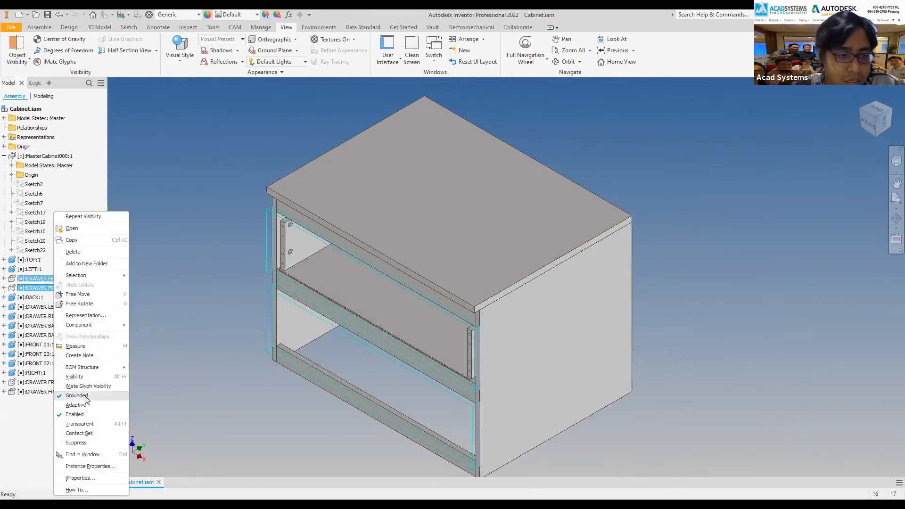
left_click(75, 376)
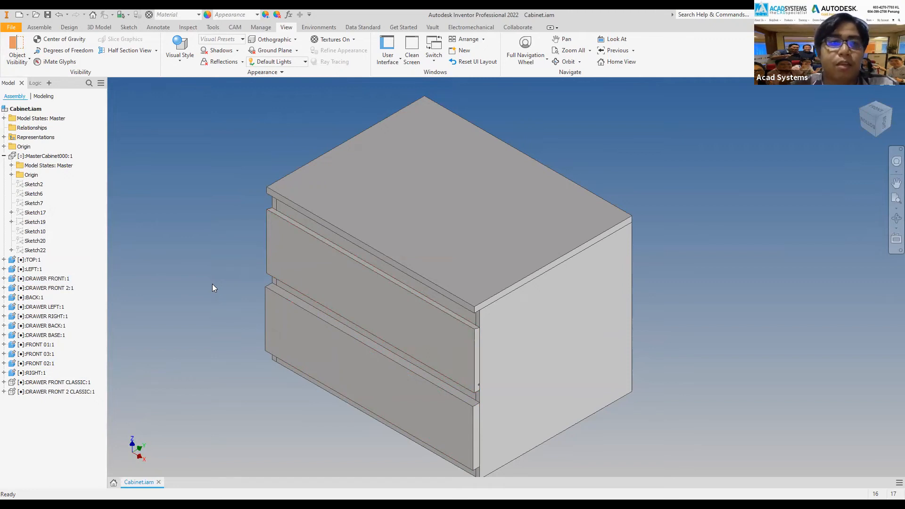
Step: Add a text user parameter named type to the assembly and give it the value Normal
scroll(246, 185, "up", 2)
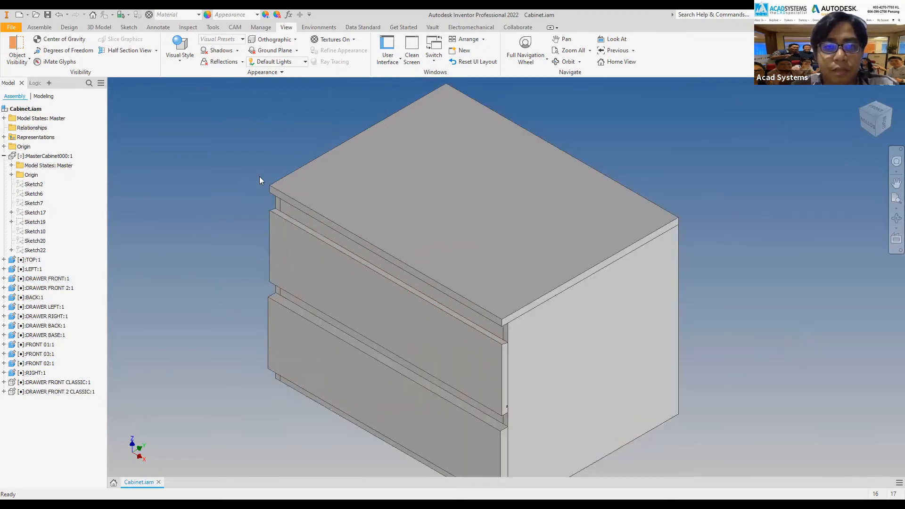
scroll(259, 180, "down", 3)
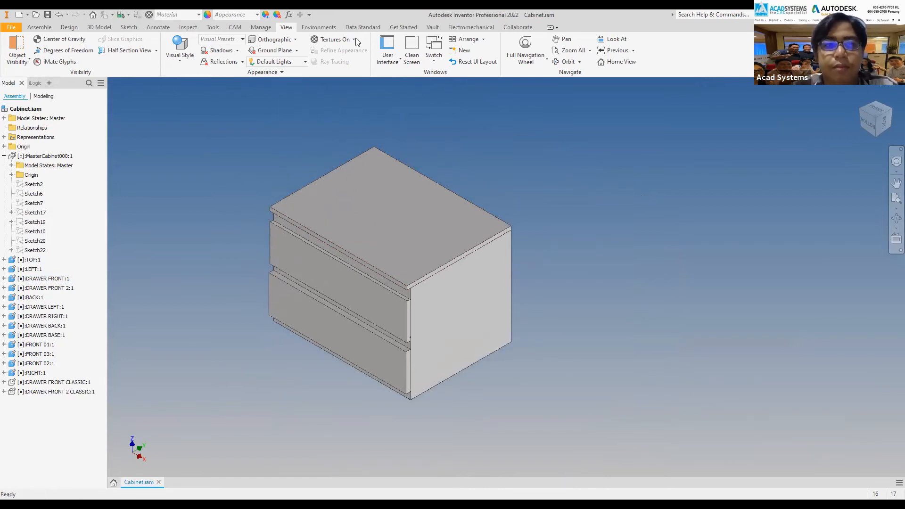
left_click(289, 16)
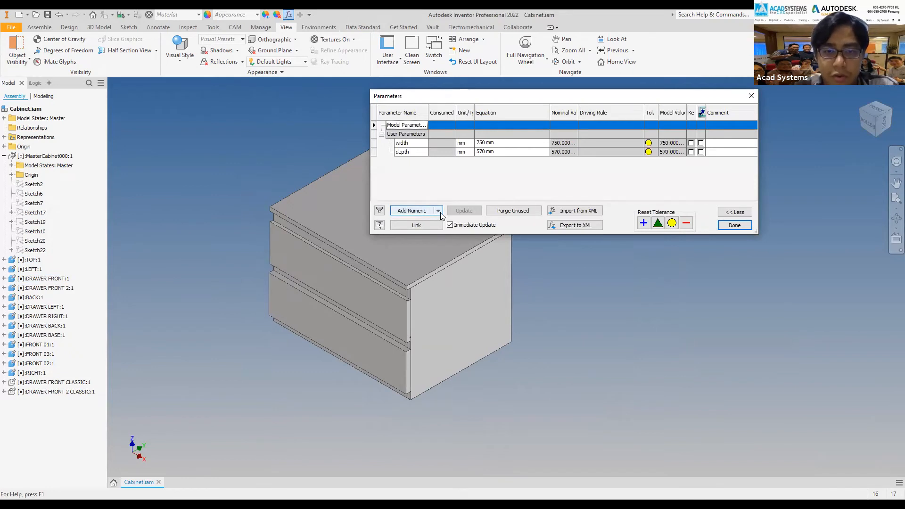
left_click(439, 211)
left_click(431, 232)
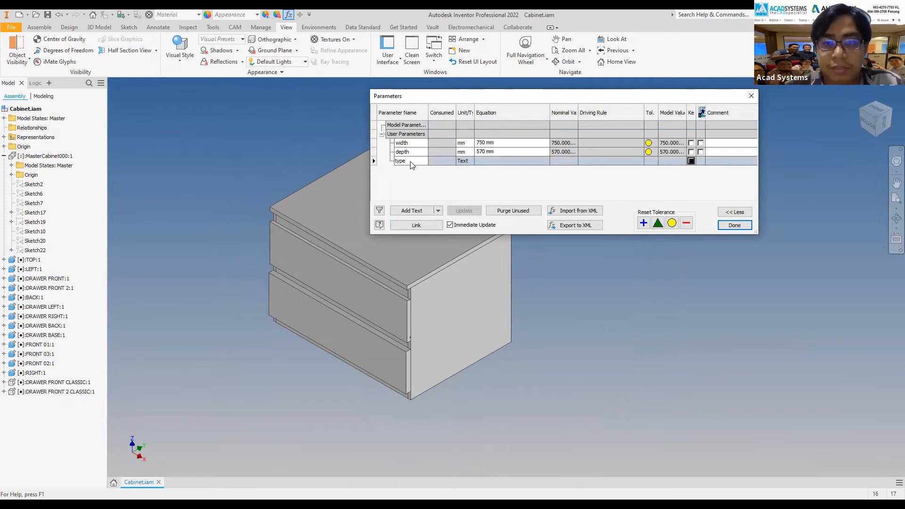
left_click(482, 177)
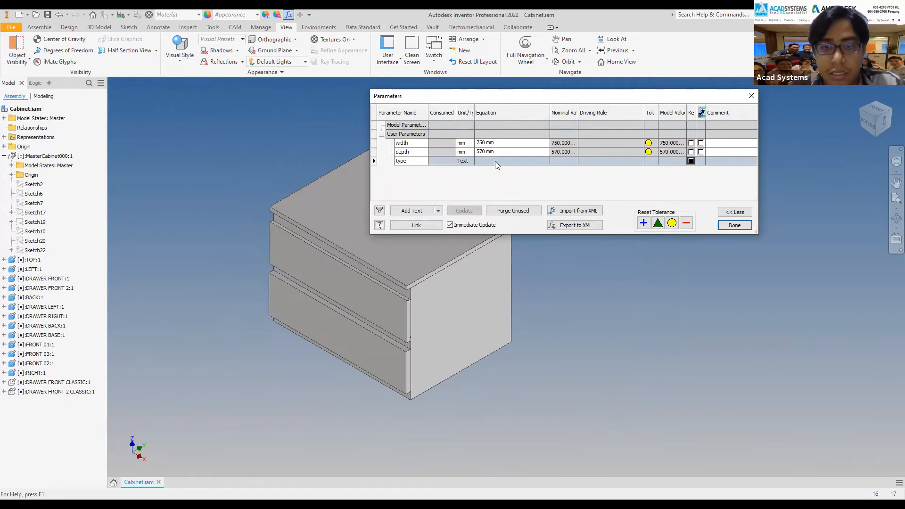
left_click(510, 161)
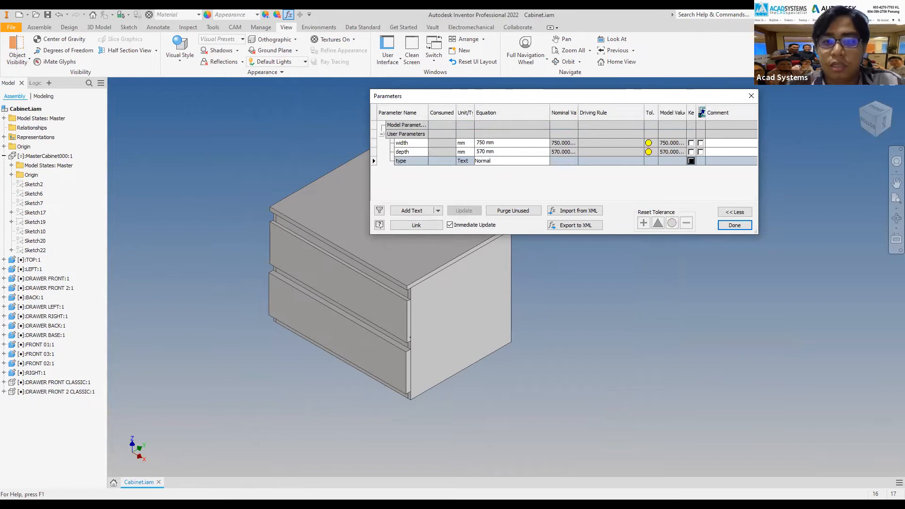
left_click(505, 182)
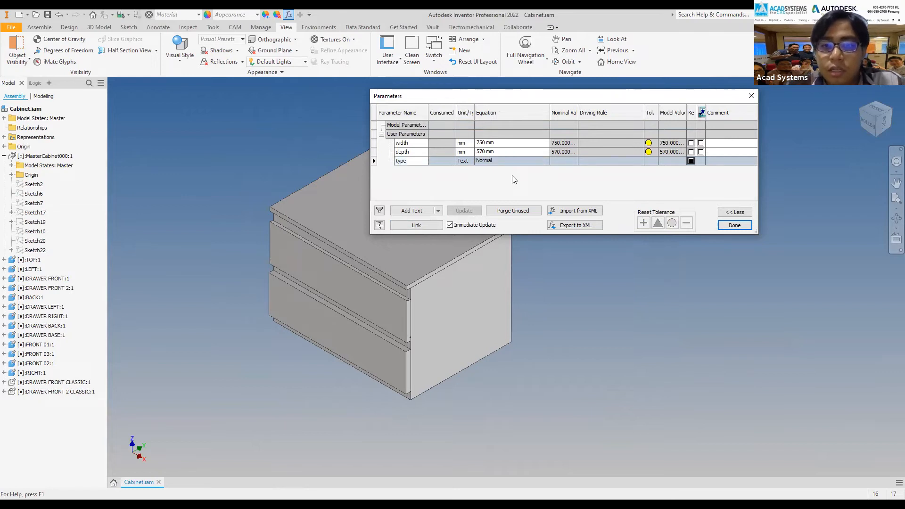
Step: Make the type parameter multi-value and add Classic to its value list alongside Normal
right_click(536, 166)
left_click(553, 177)
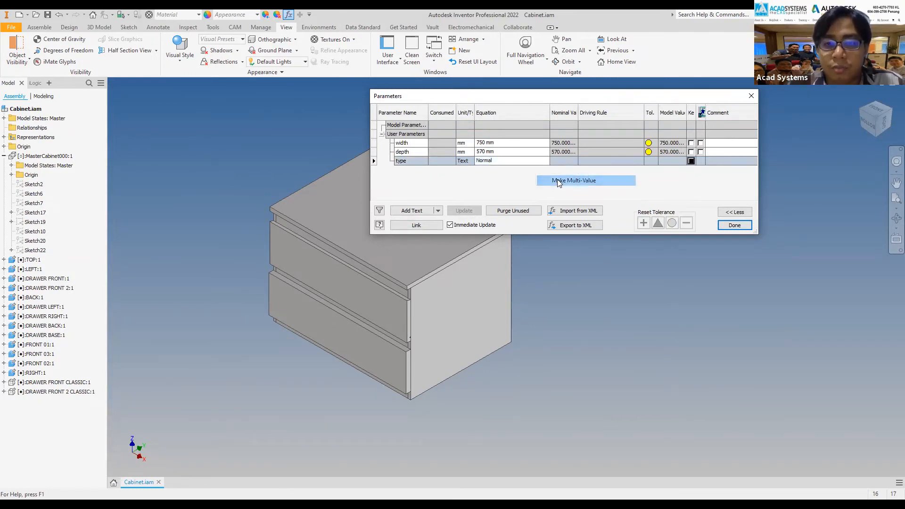
type("class")
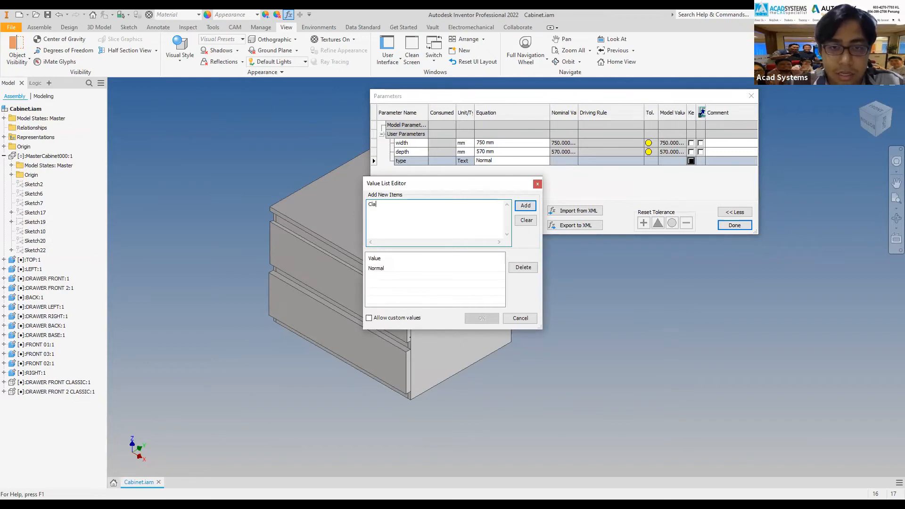
left_click(525, 206)
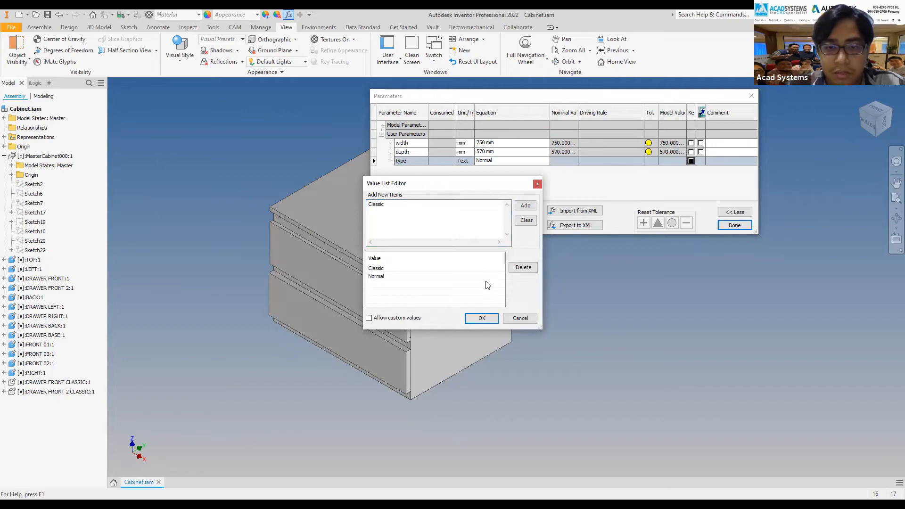
left_click(481, 318)
Step: Test the type parameter by switching between Classic and Normal, leave it on Normal, and check the parameter list once more before closing it
left_click(532, 161)
left_click(530, 175)
left_click(526, 160)
left_click(522, 170)
left_click(525, 162)
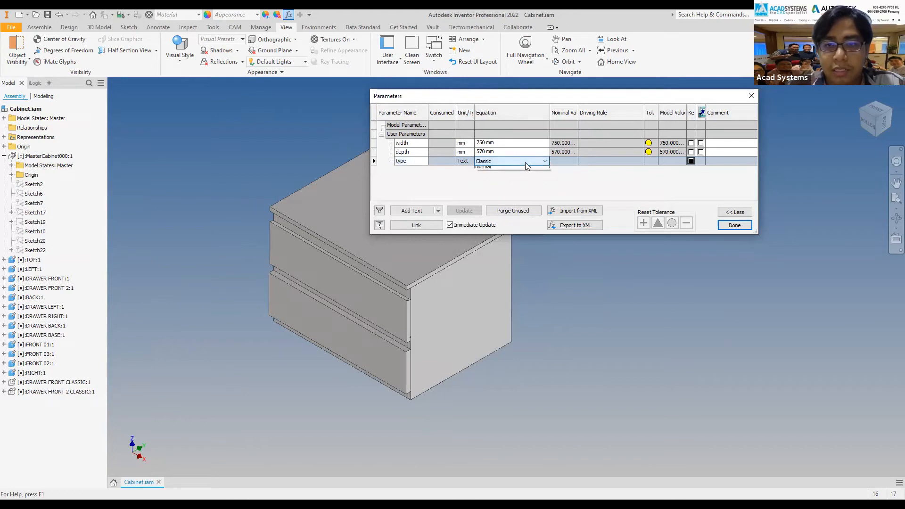
left_click(523, 176)
left_click(528, 163)
left_click(525, 171)
left_click(525, 160)
left_click(526, 176)
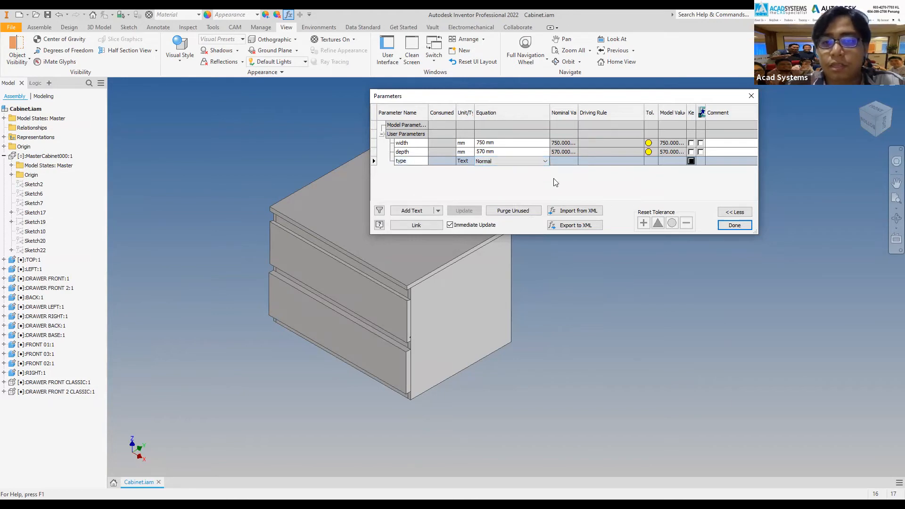
left_click(735, 225)
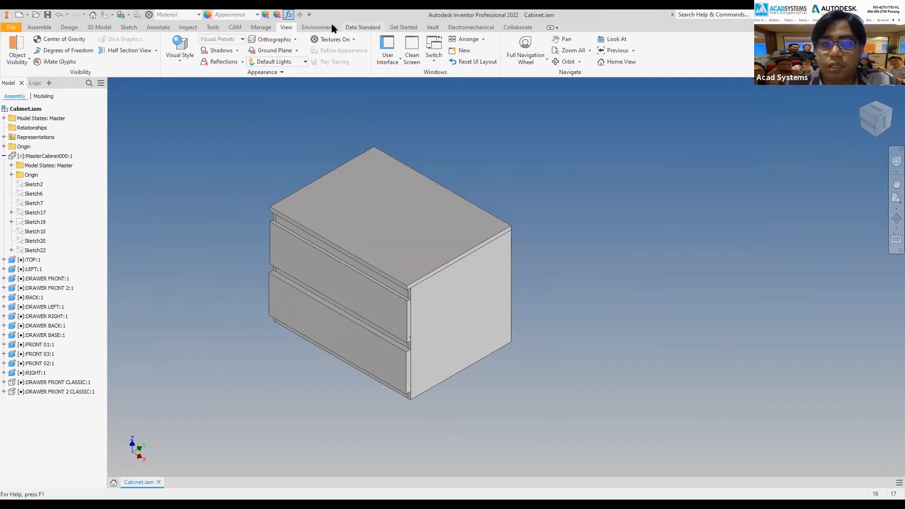
left_click(288, 14)
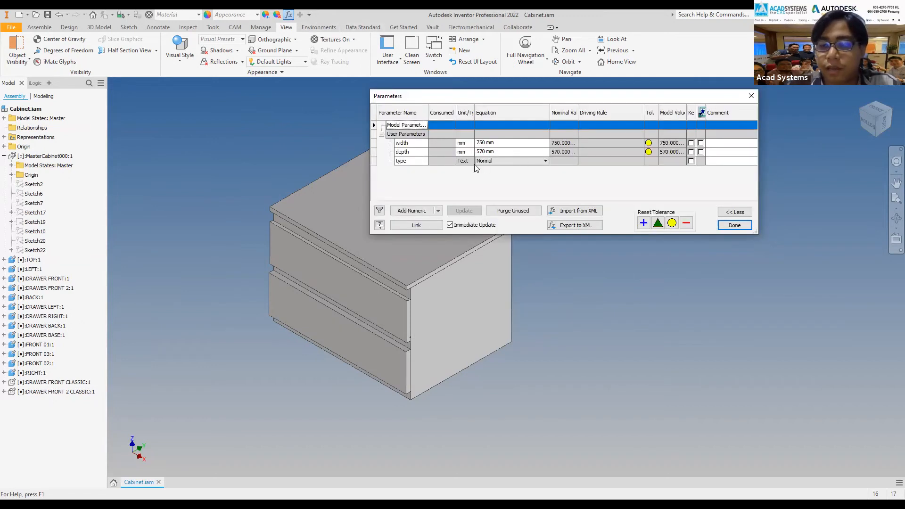
left_click(735, 225)
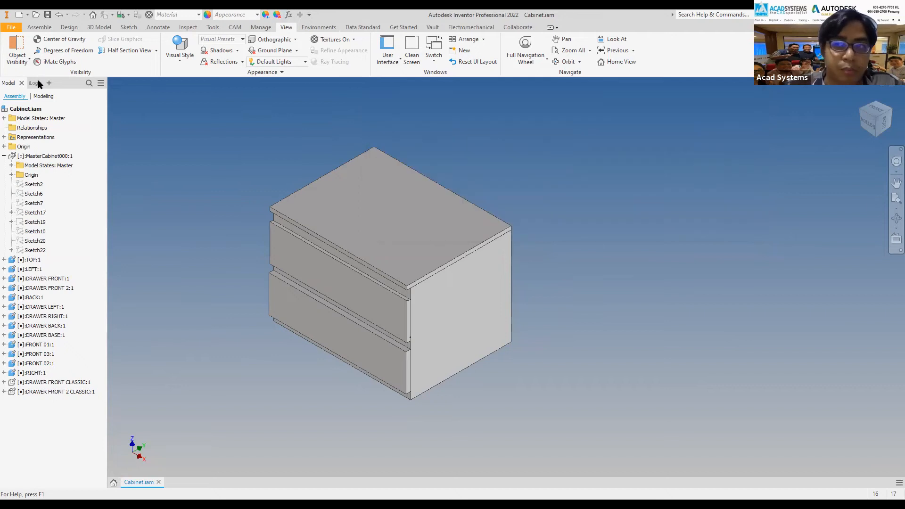
Step: Open the Cabinet iLogic rule for editing and place the cursor after the DEPTH line
left_click(35, 83)
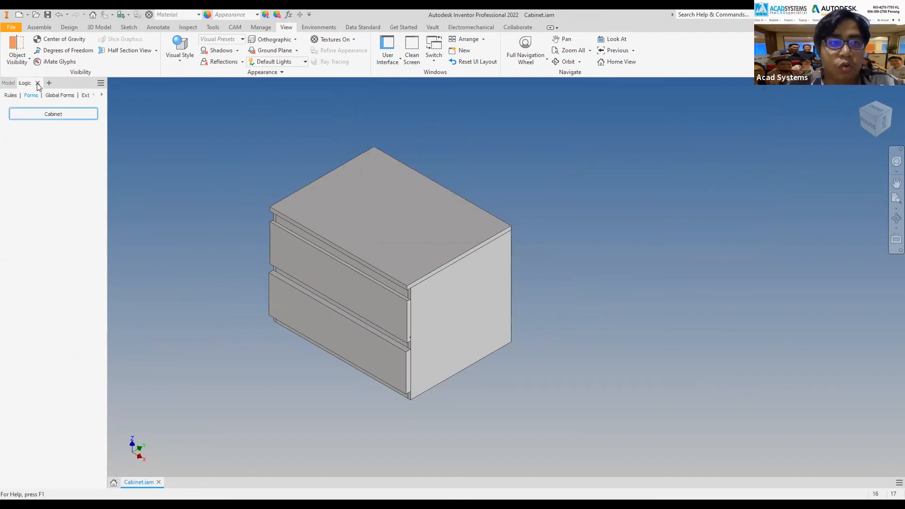
left_click(11, 95)
left_click(32, 119)
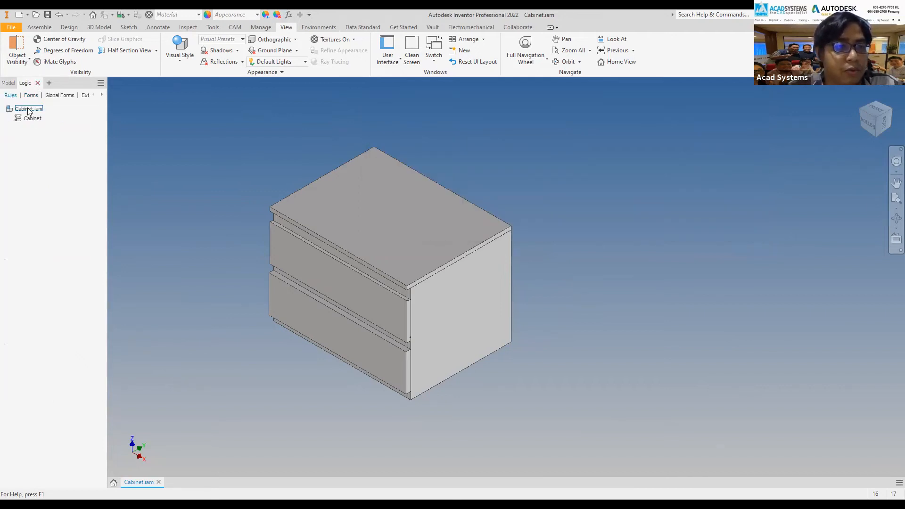
right_click(33, 122)
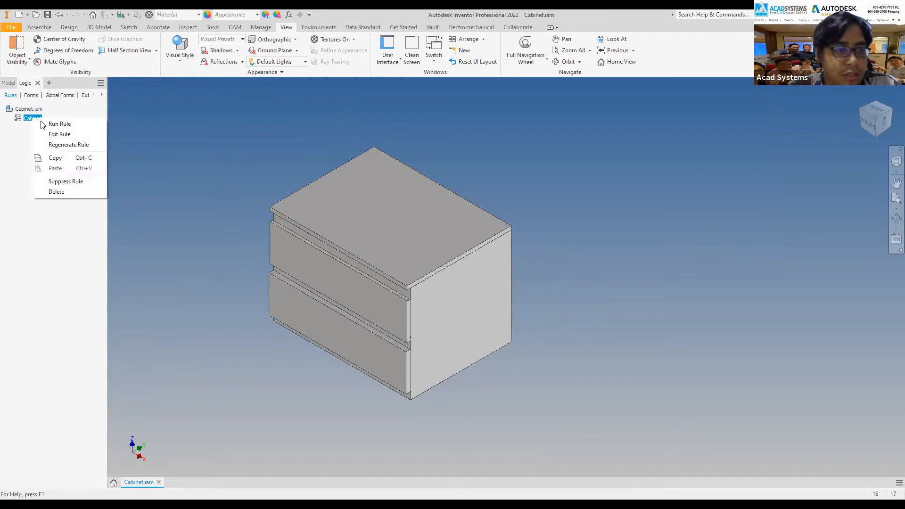
left_click(56, 137)
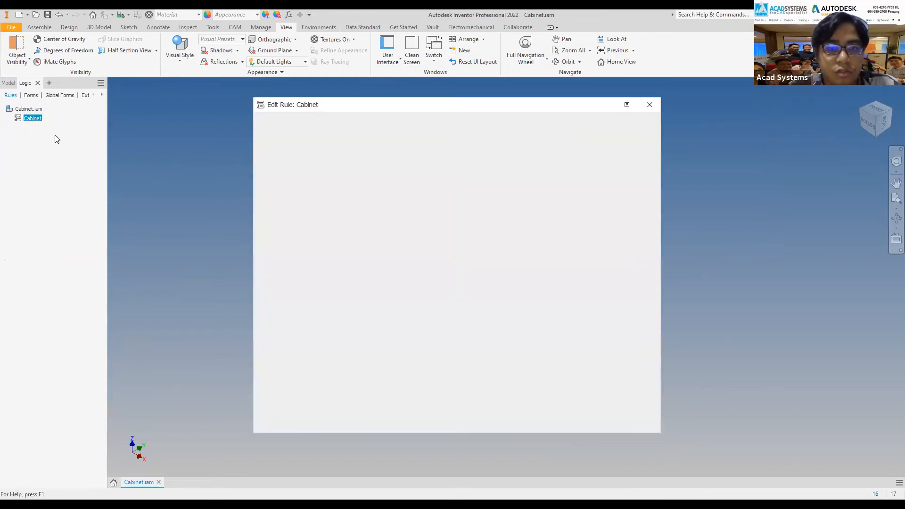
left_click(567, 265)
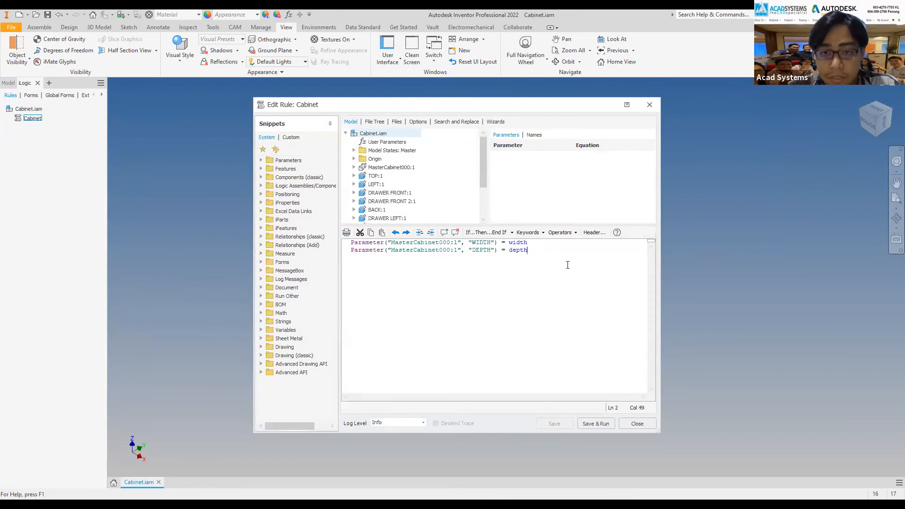
Step: Insert an empty If...Then...End If block below the DEPTH line of the Cabinet rule
key("Return")
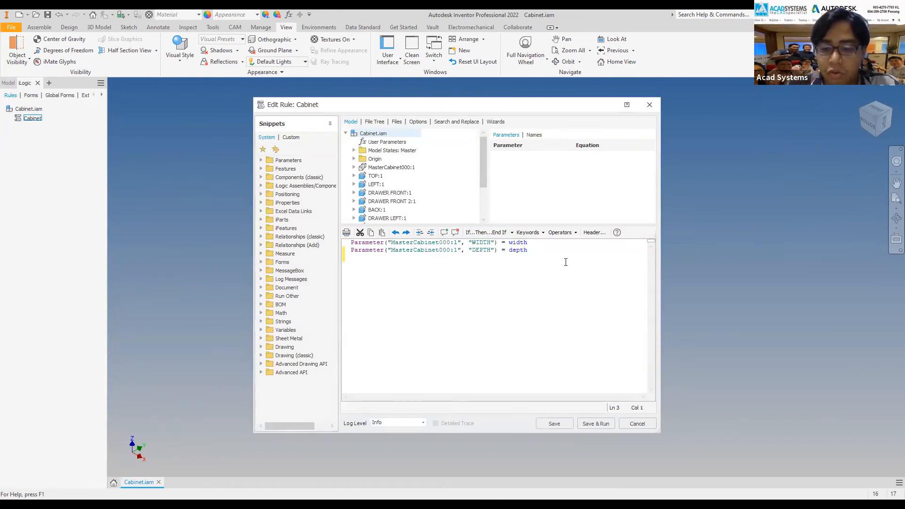
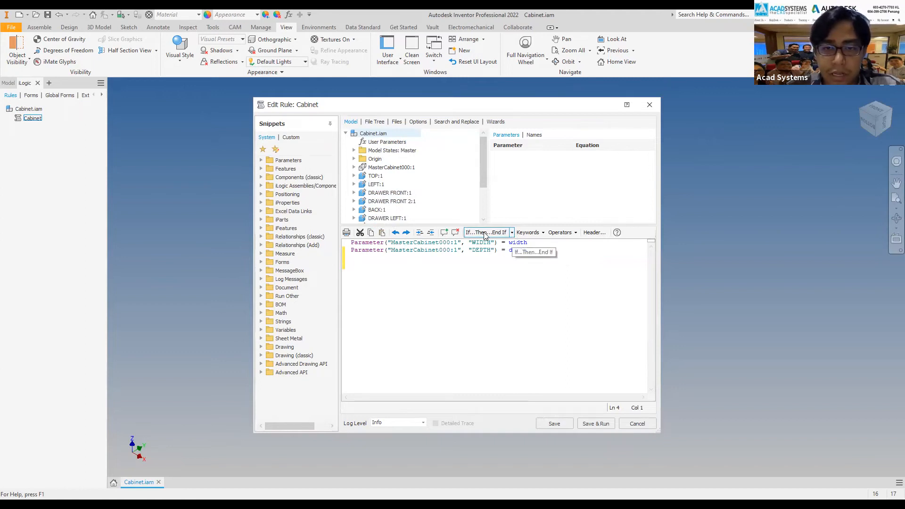
left_click(513, 235)
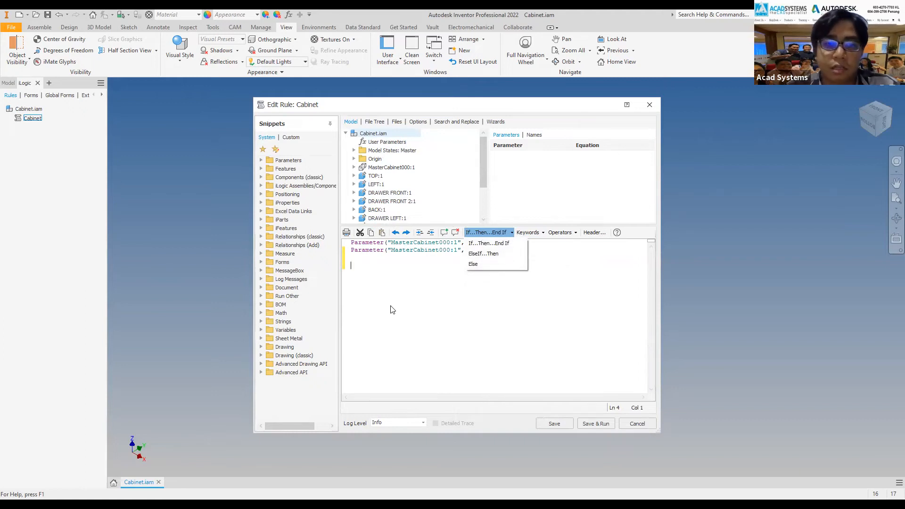
left_click(277, 236)
left_click(261, 220)
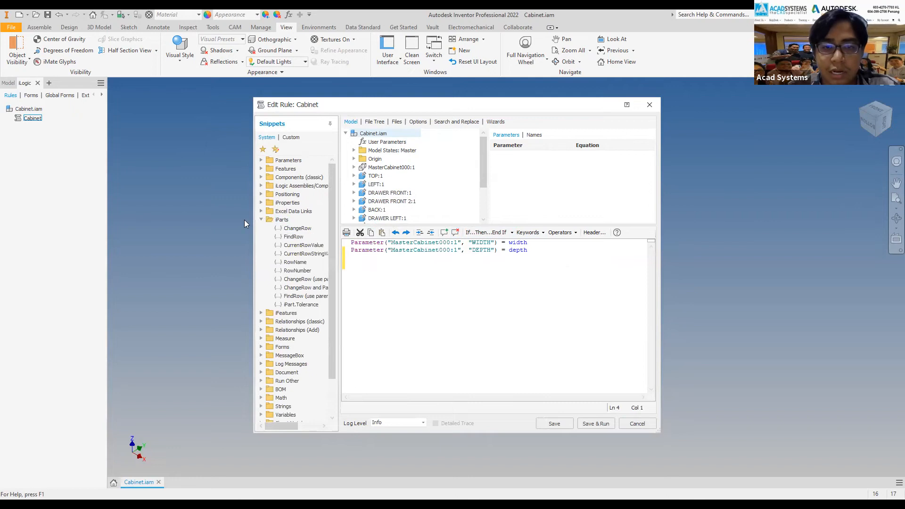
left_click(261, 219)
left_click(511, 233)
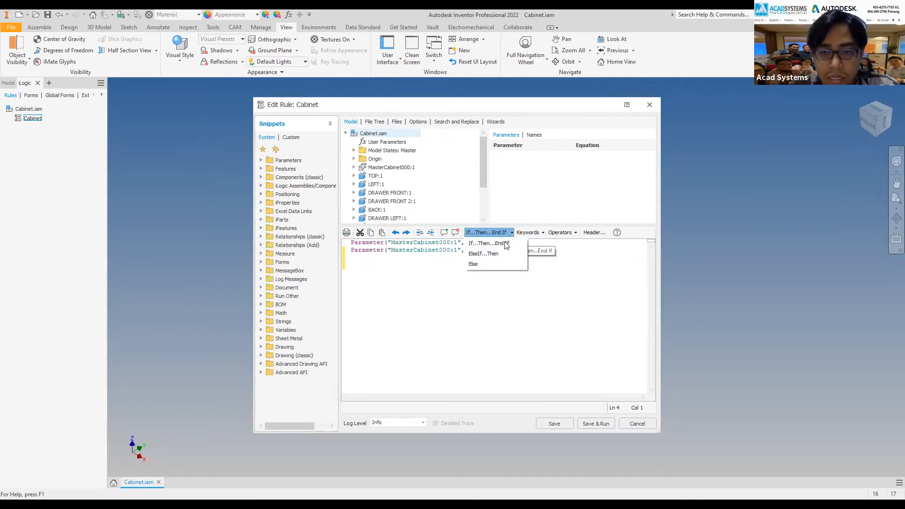
left_click(495, 243)
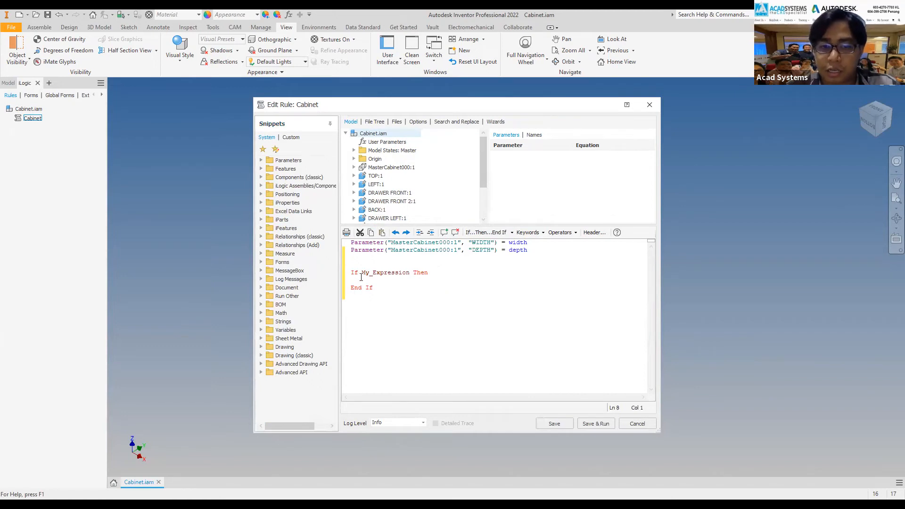
Step: List the assembly's user parameters in the rule editor to check the type parameter for the If condition
left_click_drag(362, 274, 408, 276)
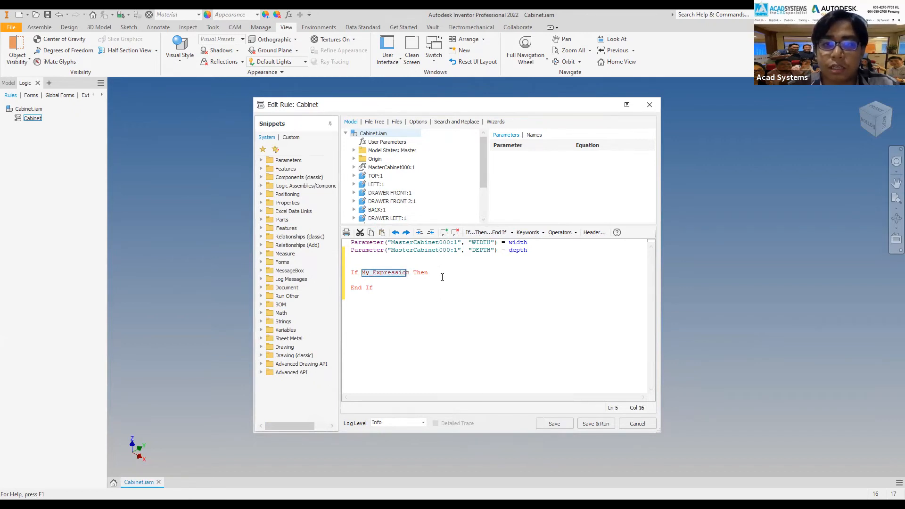
left_click(426, 292)
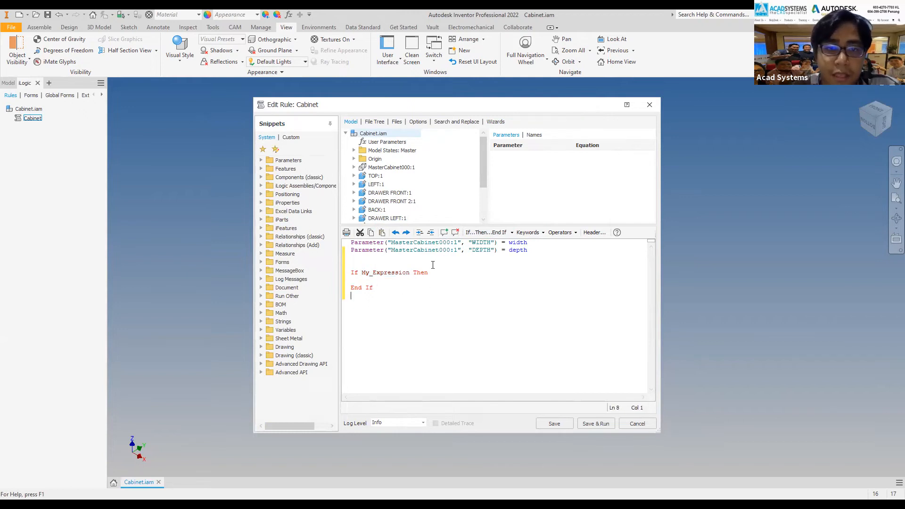
left_click(389, 144)
left_click(514, 179)
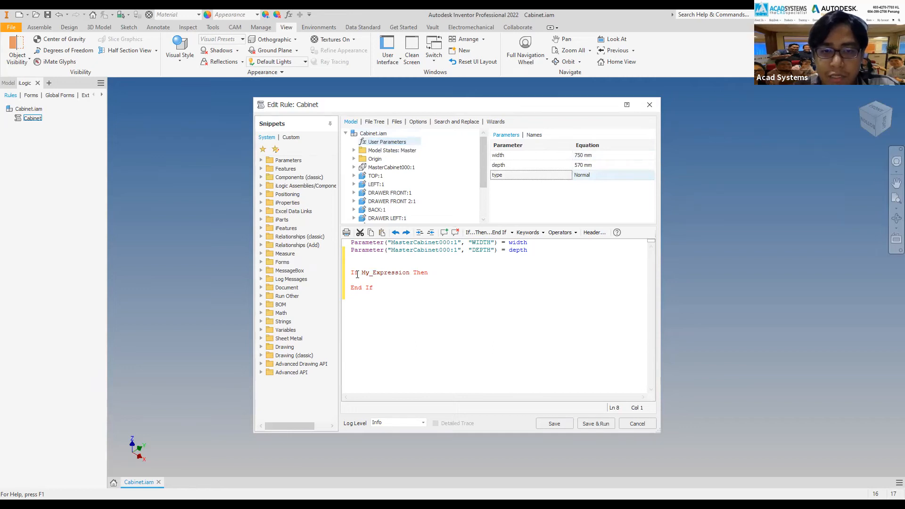
Step: Replace the My_Expression placeholder with the condition type = "Normal" and add blank lines inside the If block
left_click_drag(362, 273, 411, 273)
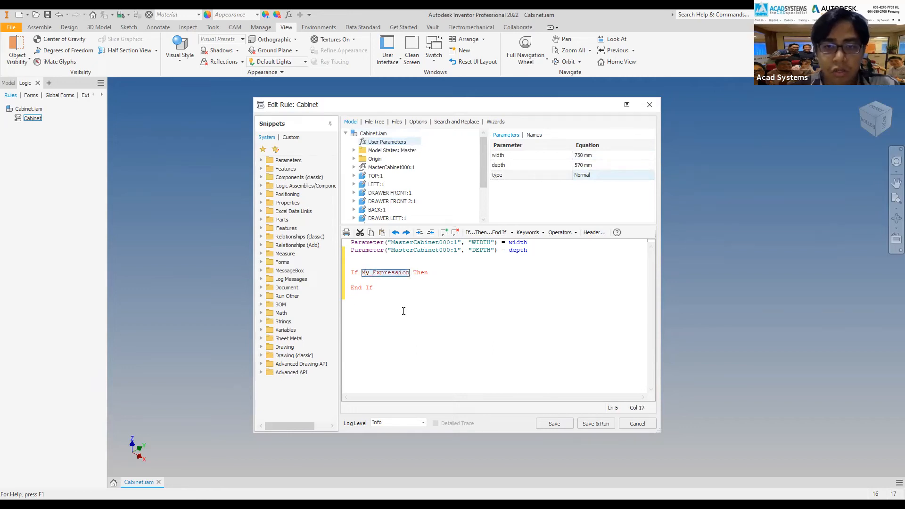
type("type")
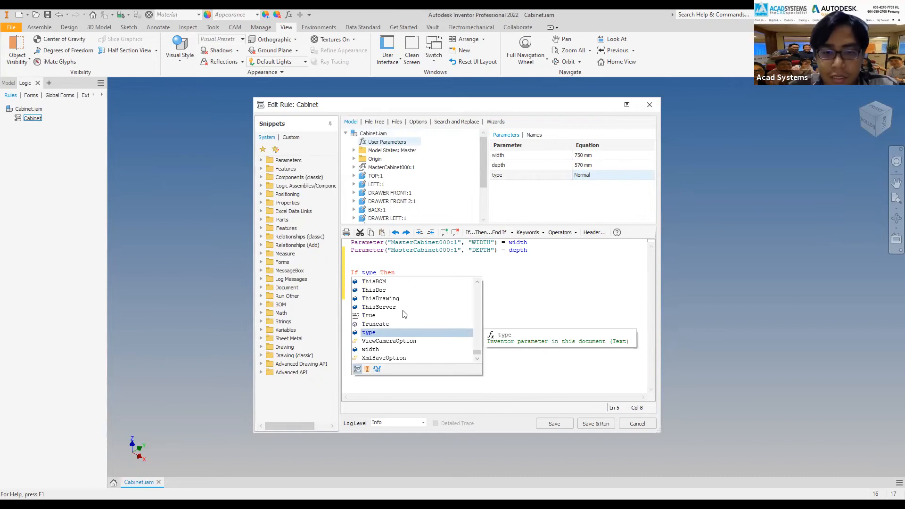
type(" = \"No")
type("mal")
key("BackSpace")
key("BackSpace")
key("BackSpace")
type("rmal ")
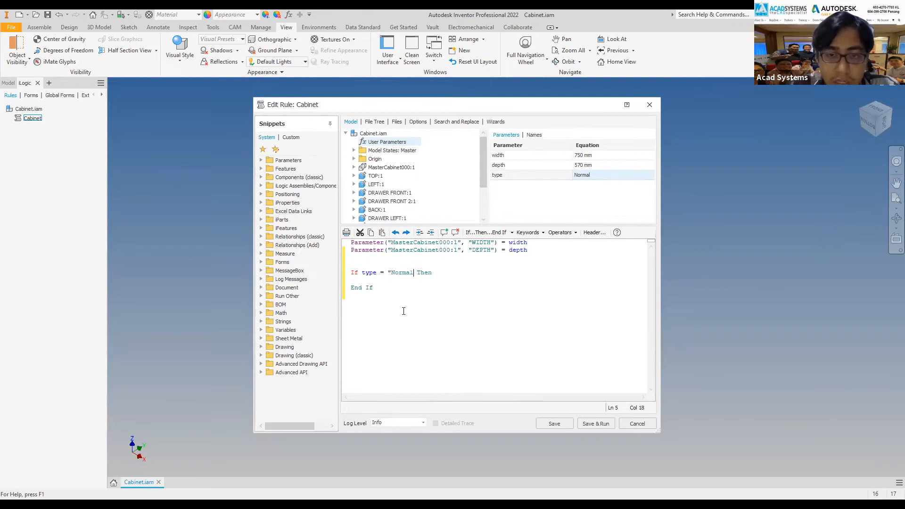
type("\"")
left_click(426, 282)
key("Return")
key("Return")
key("Return")
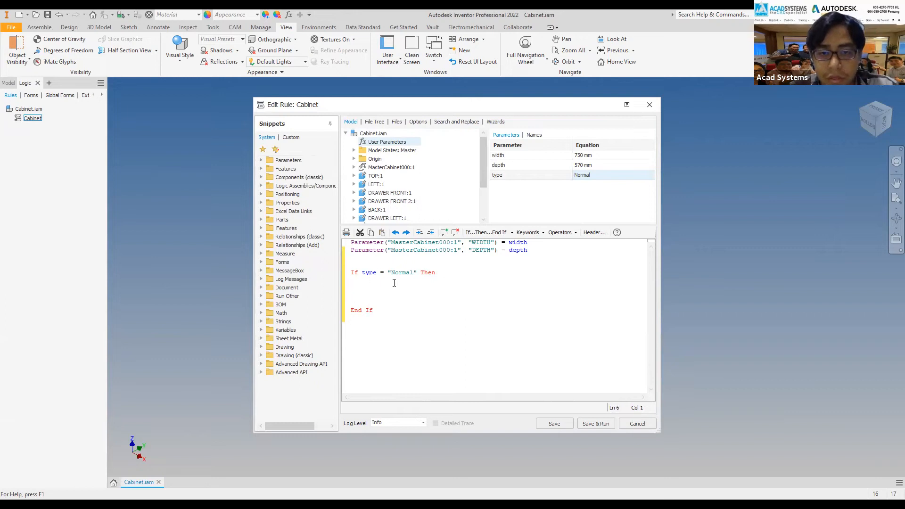
Step: Capture the current IsActive state of DRAWER FRONT:1 and DRAWER FRONT 2:1 into the Normal branch
left_click(375, 175)
left_click(376, 184)
left_click(390, 192)
left_click(393, 200)
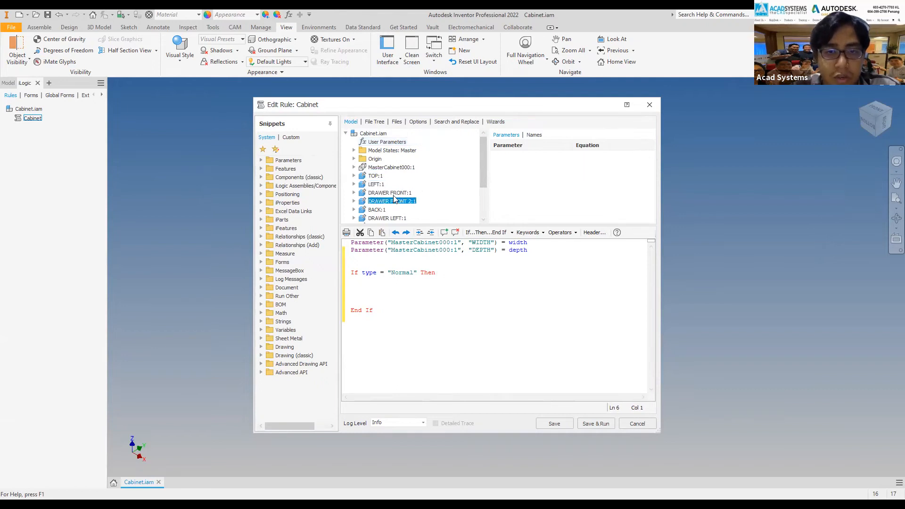
scroll(394, 197, "down", 3)
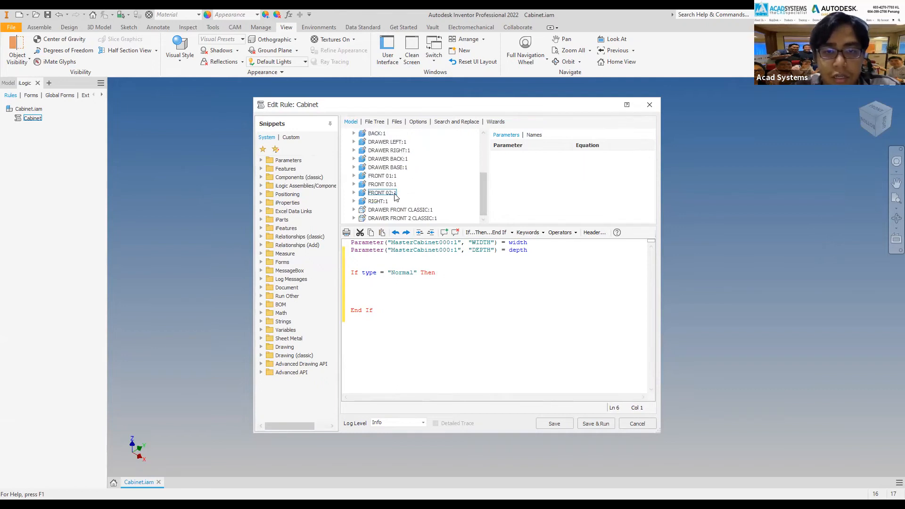
scroll(407, 215, "up", 2)
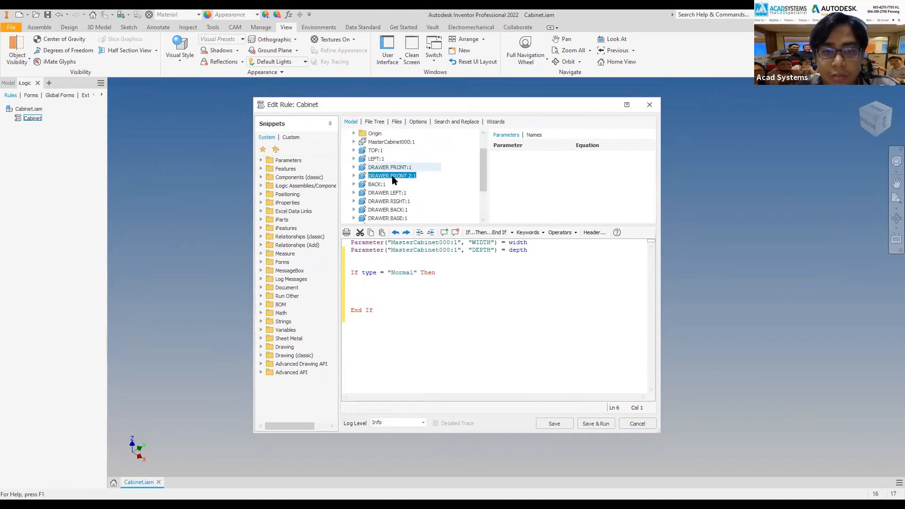
right_click(407, 177)
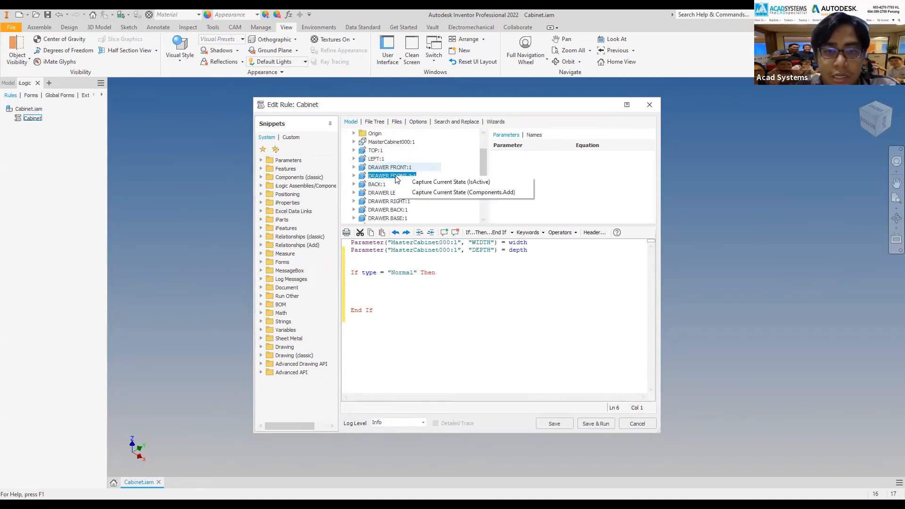
left_click(447, 182)
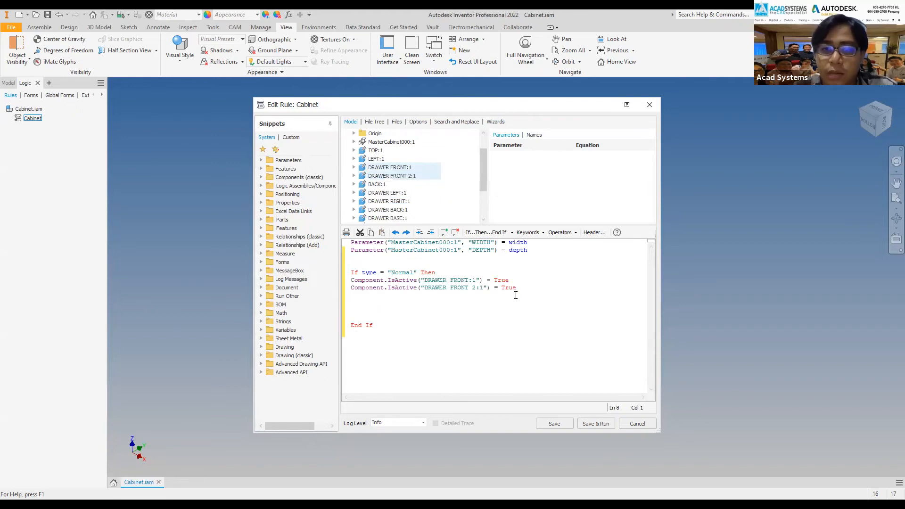
right_click(406, 168)
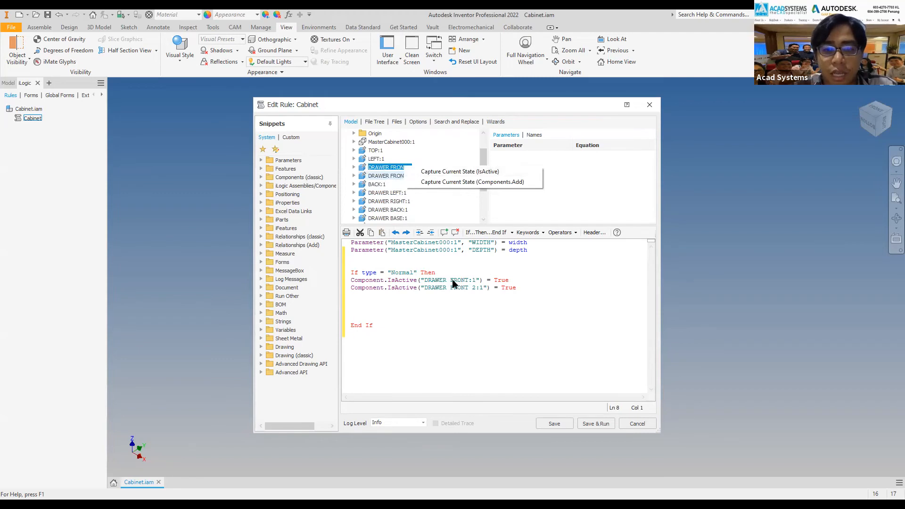
left_click(395, 288)
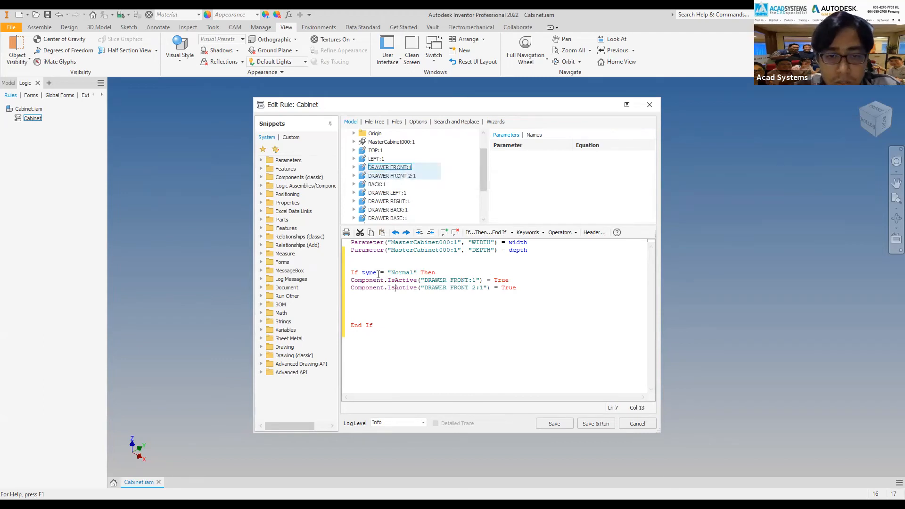
left_click(387, 280)
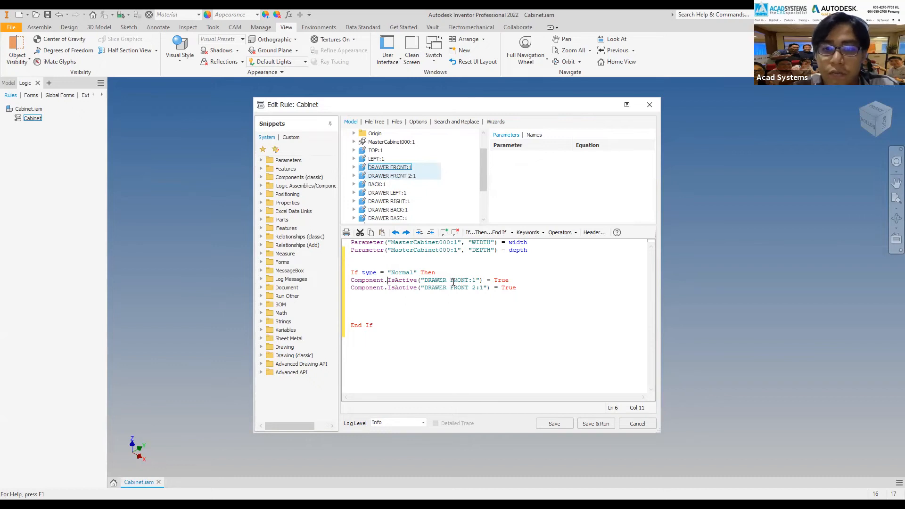
Step: Capture the current IsActive state of DRAWER FRONT CLASSIC:1 and DRAWER FRONT 2 CLASSIC:1 below the other drawer front lines
key("Return")
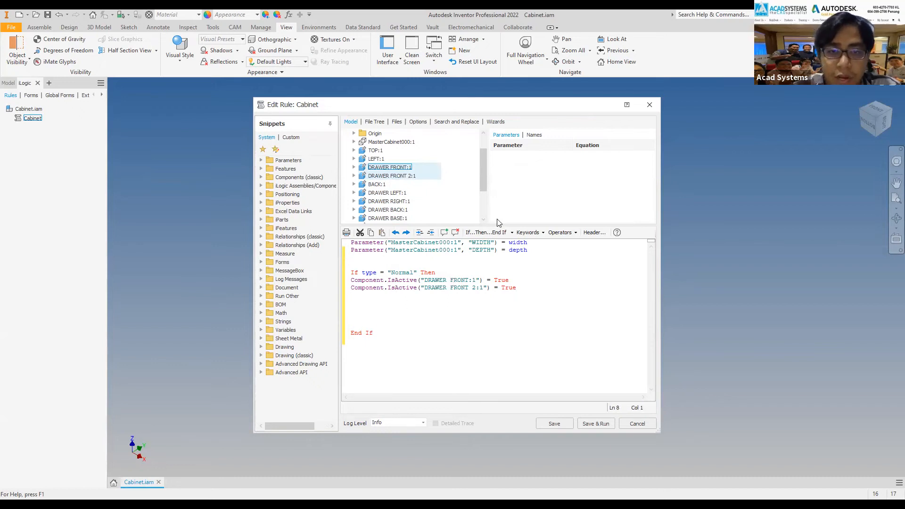
scroll(466, 205, "down", 2)
left_click(424, 218)
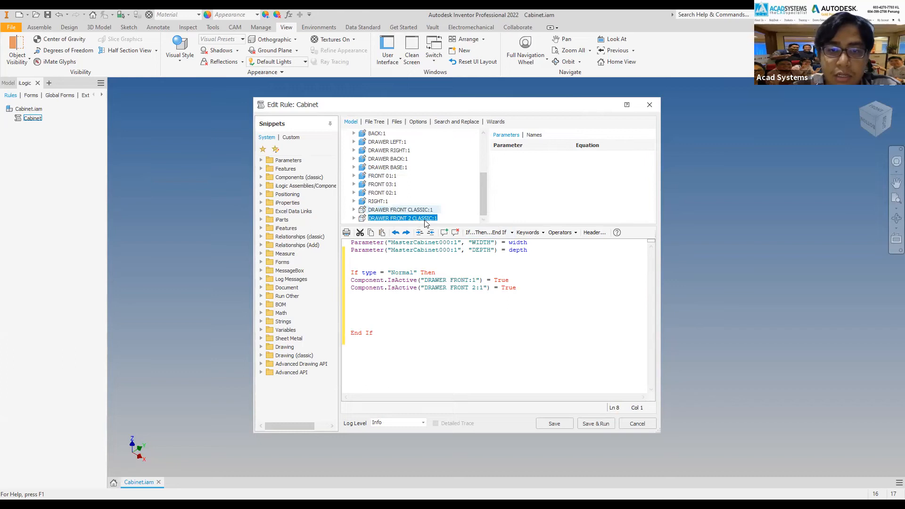
right_click(425, 222)
left_click(443, 235)
left_click(443, 295)
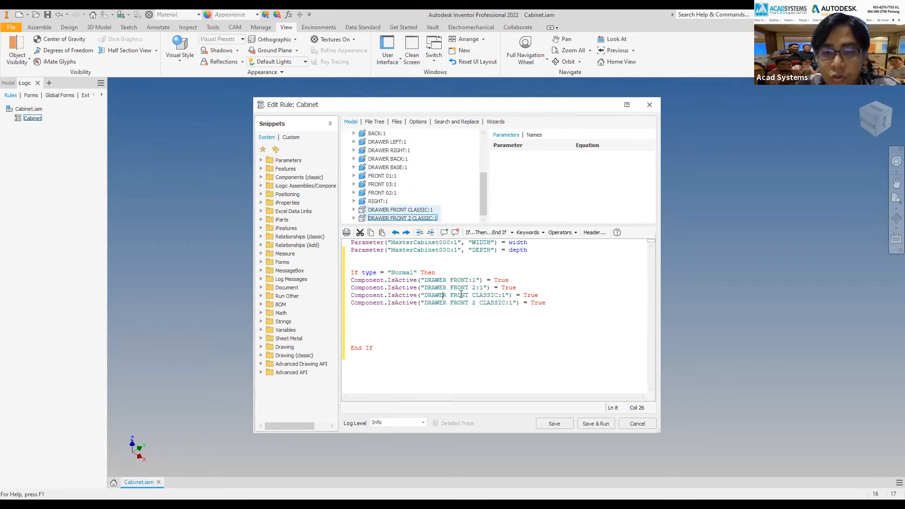
Step: Set IsActive to False for both classic drawer fronts in the Normal branch
left_click_drag(475, 295, 487, 295)
double_click(537, 296)
type("False")
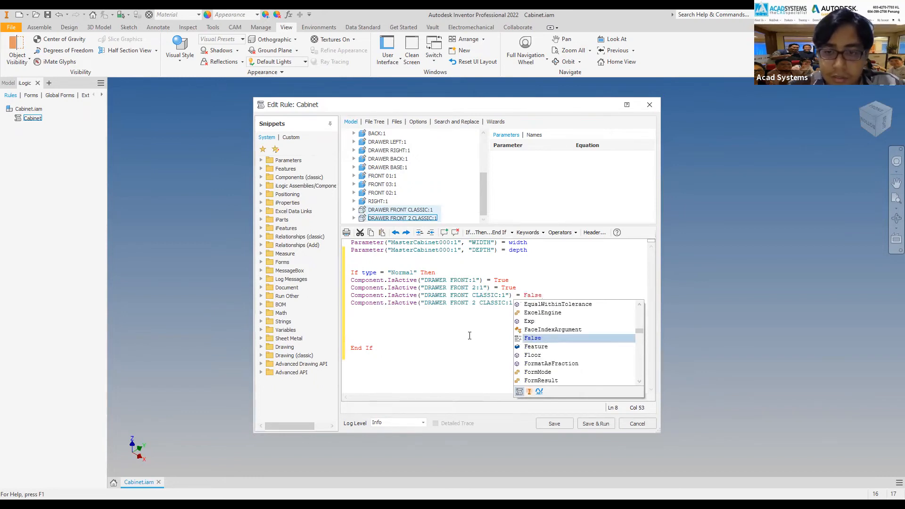
key("Escape")
double_click(539, 302)
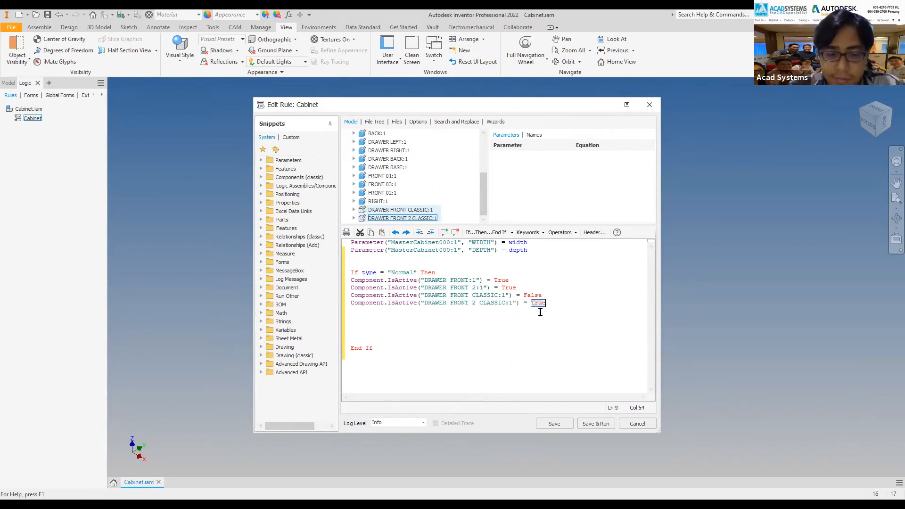
type("False")
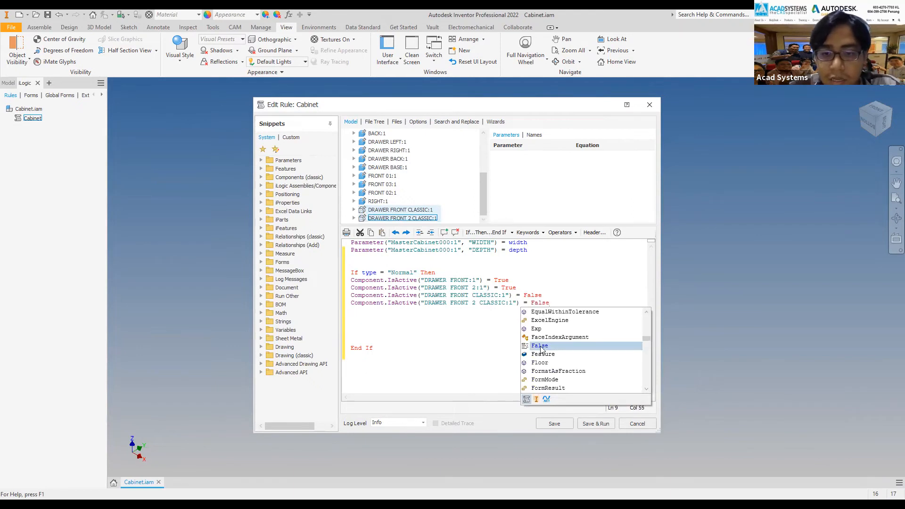
left_click(493, 333)
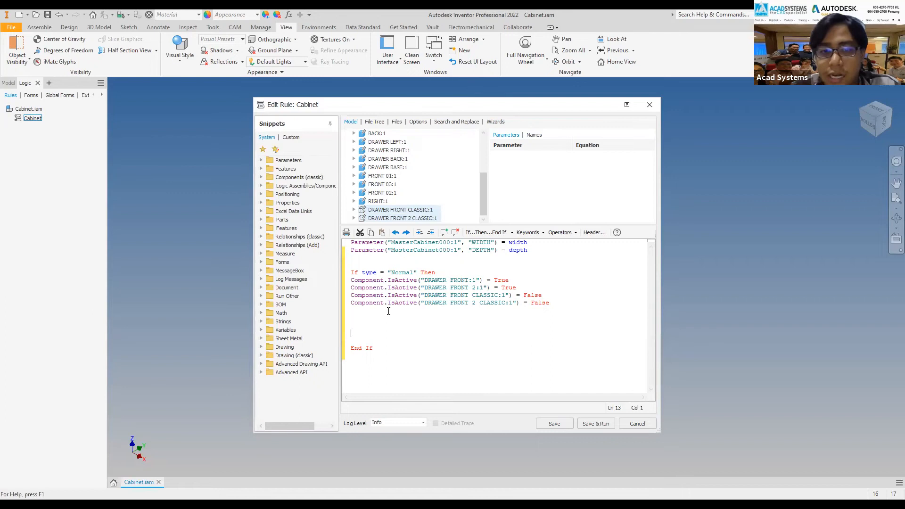
Step: Insert an ElseIf...Then branch below the Normal lines with the condition type = "Classic"
key("Return")
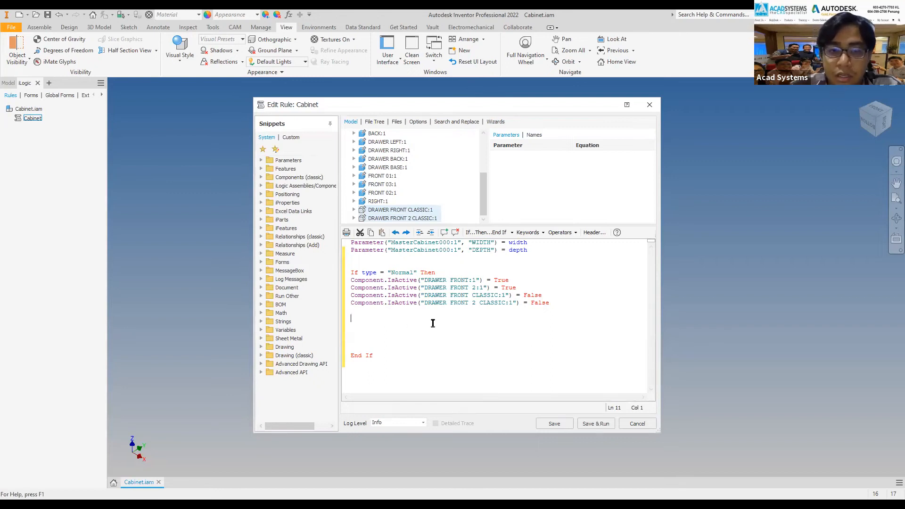
left_click(511, 233)
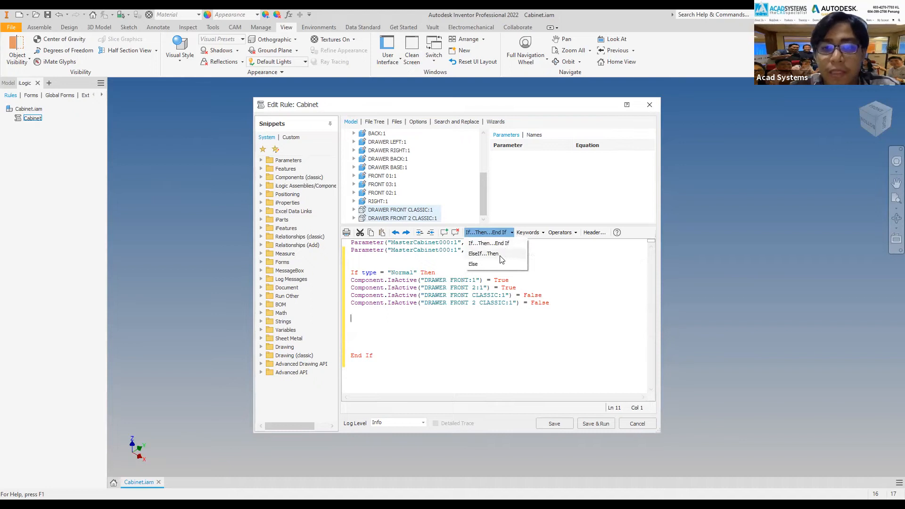
left_click(501, 255)
mouse_move(380, 325)
left_mouse_down()
mouse_move(424, 325)
mouse_move(380, 327)
left_mouse_up()
type("type")
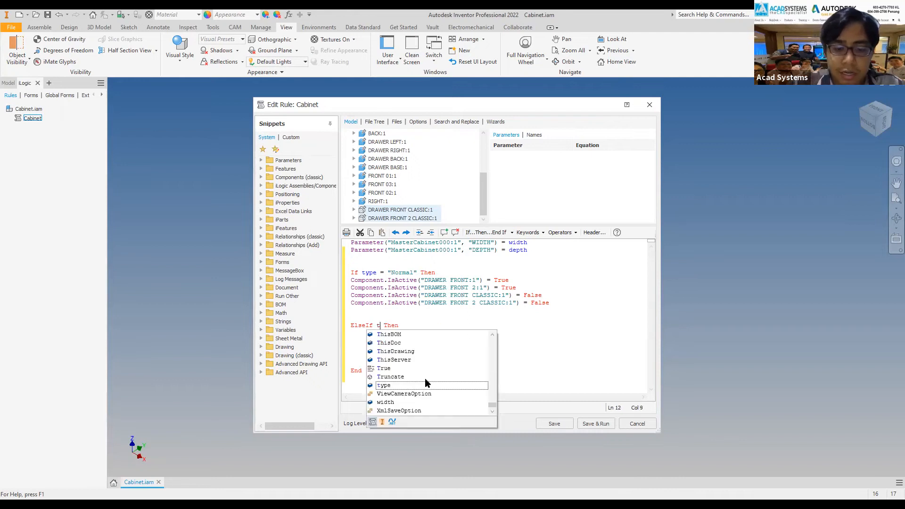
type(" = ")
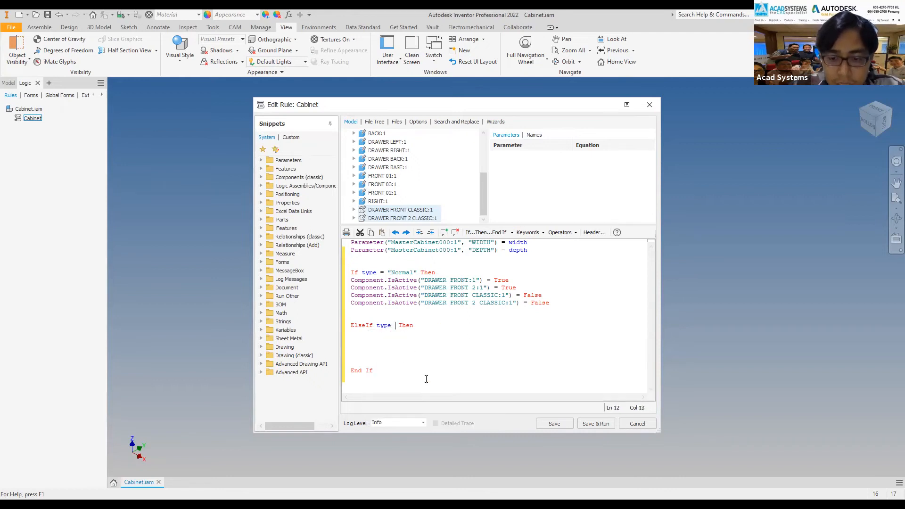
type("\"Class")
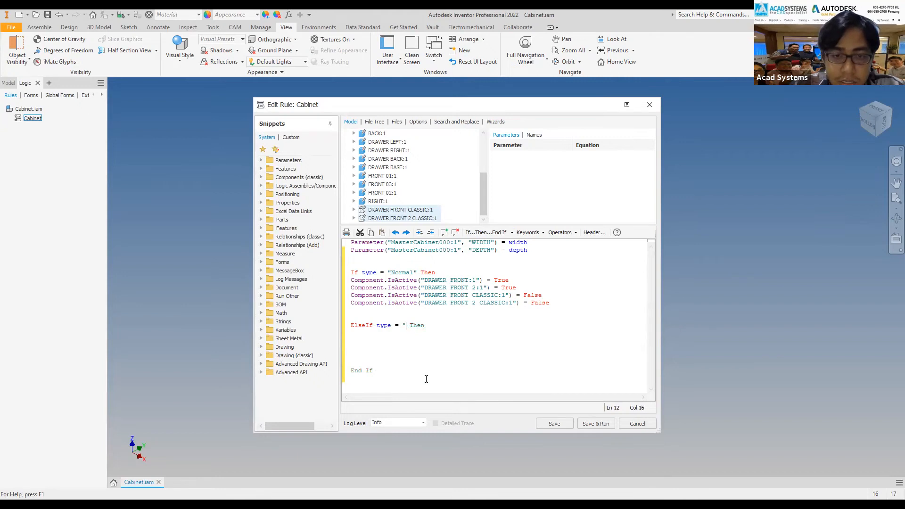
type("ic")
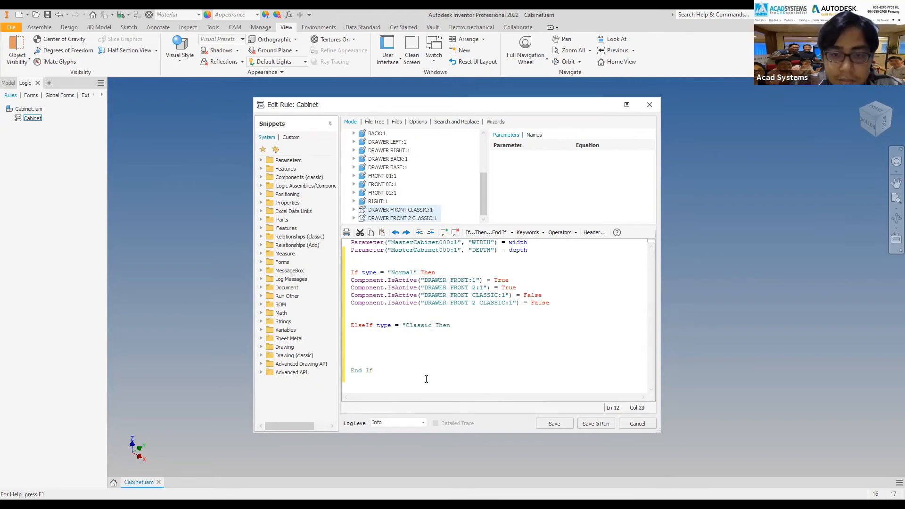
type("\"")
Step: Copy the four Component.IsActive lines from the Normal branch into the Classic branch
left_click_drag(551, 303, 334, 280)
key("ctrl+c")
right_click(384, 286)
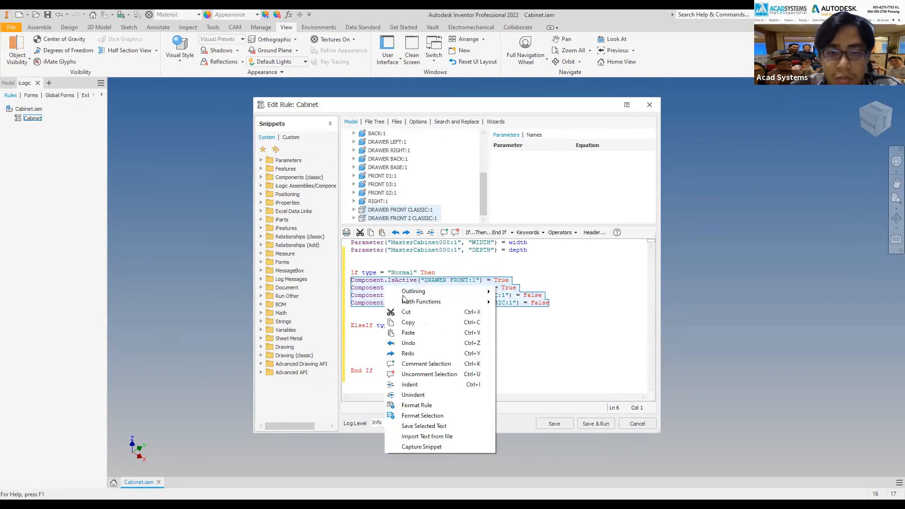
left_click(408, 322)
right_click(382, 333)
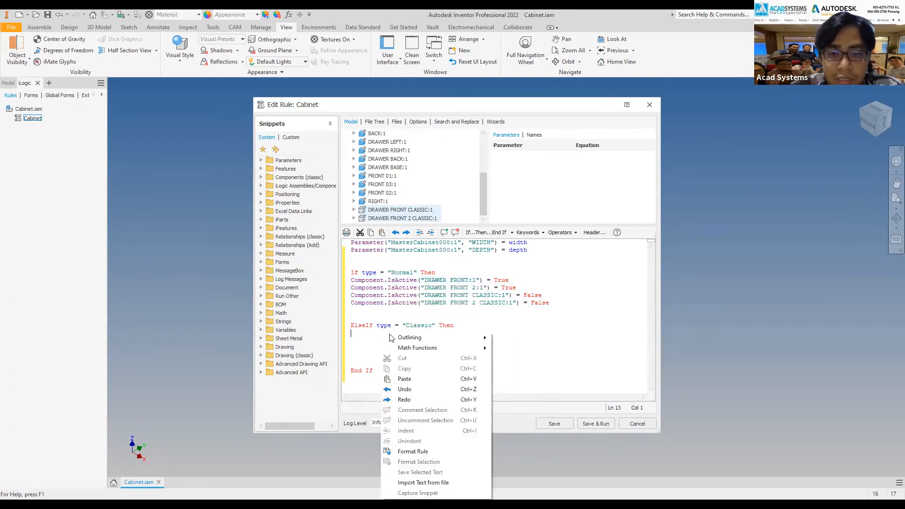
left_click(405, 379)
Step: Set IsActive to False for DRAWER FRONT:1 and DRAWER FRONT 2:1 in the Classic branch
double_click(497, 333)
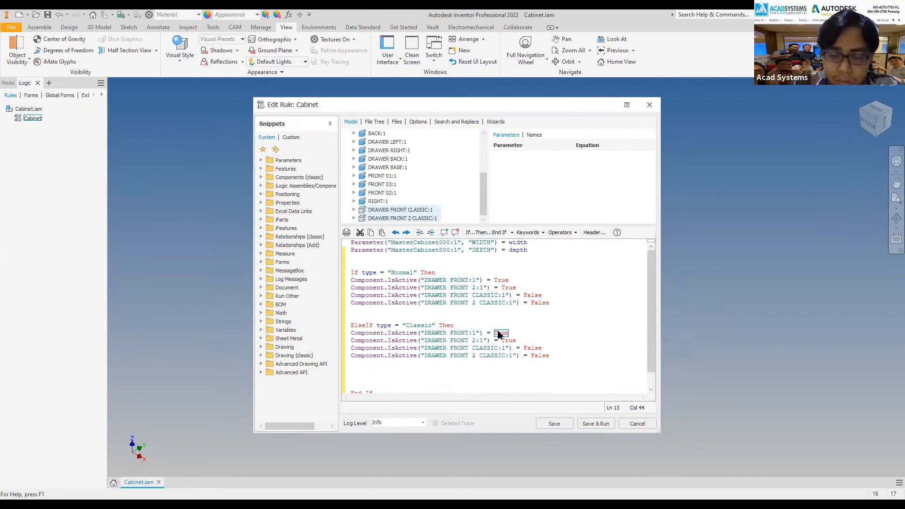
type("Fals")
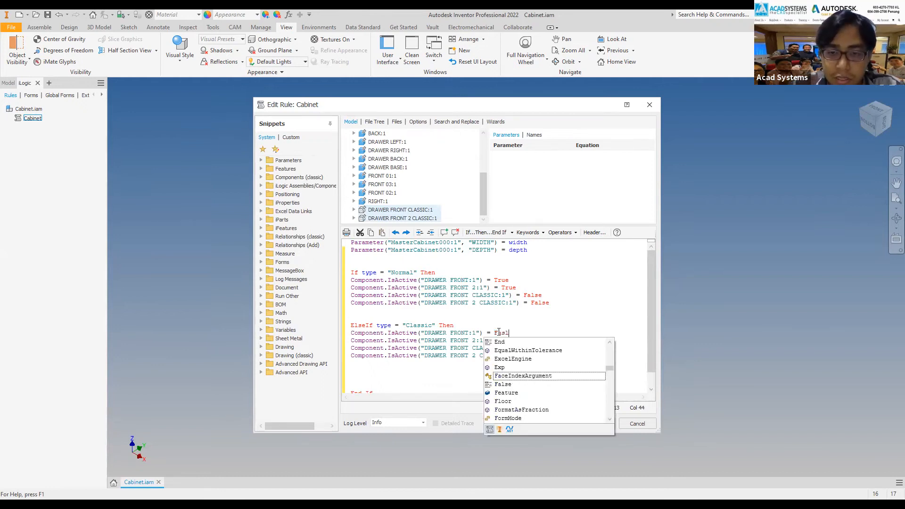
key("Escape")
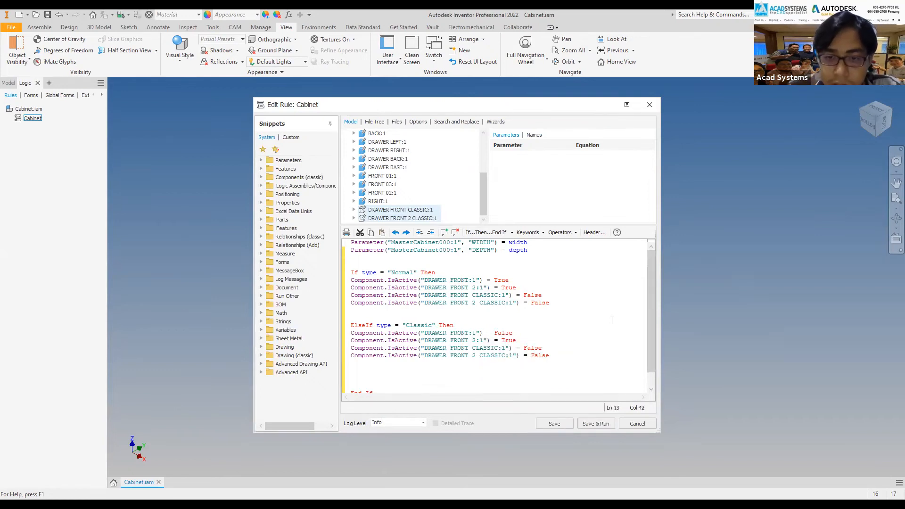
left_click_drag(502, 340, 518, 340)
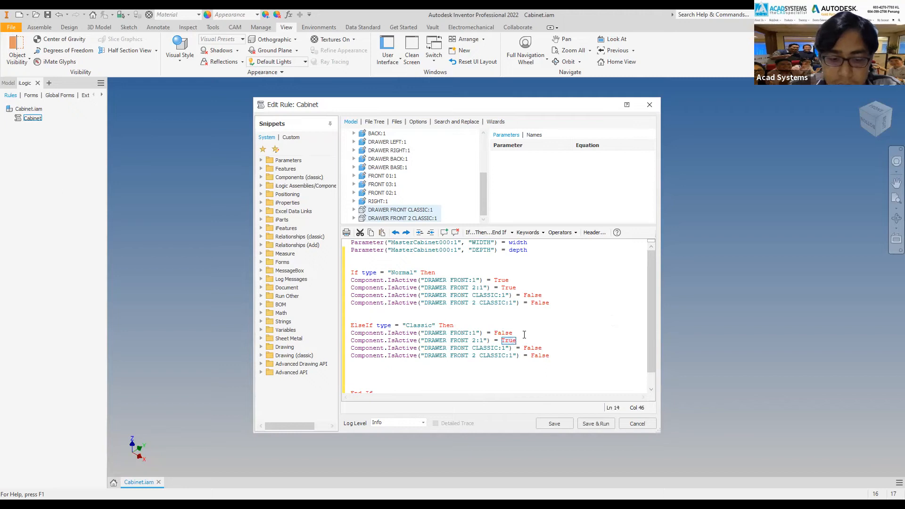
type("Fasls")
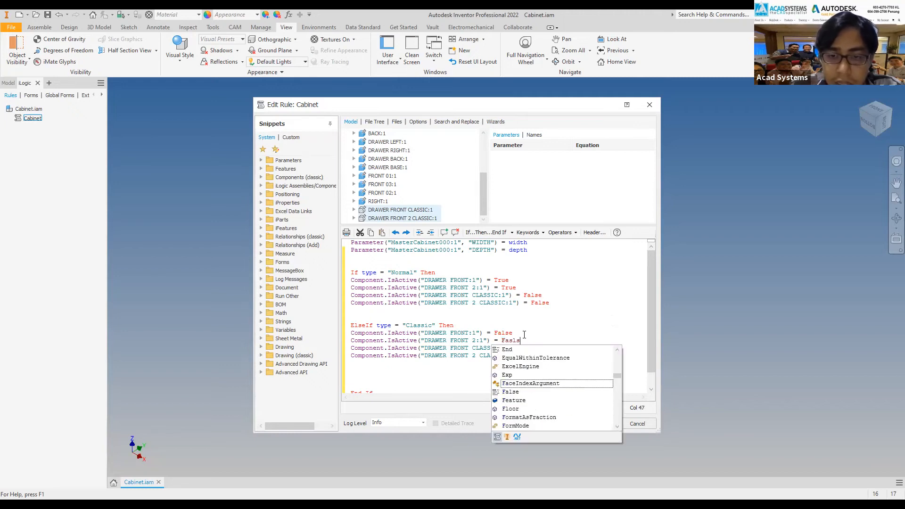
left_click(511, 340)
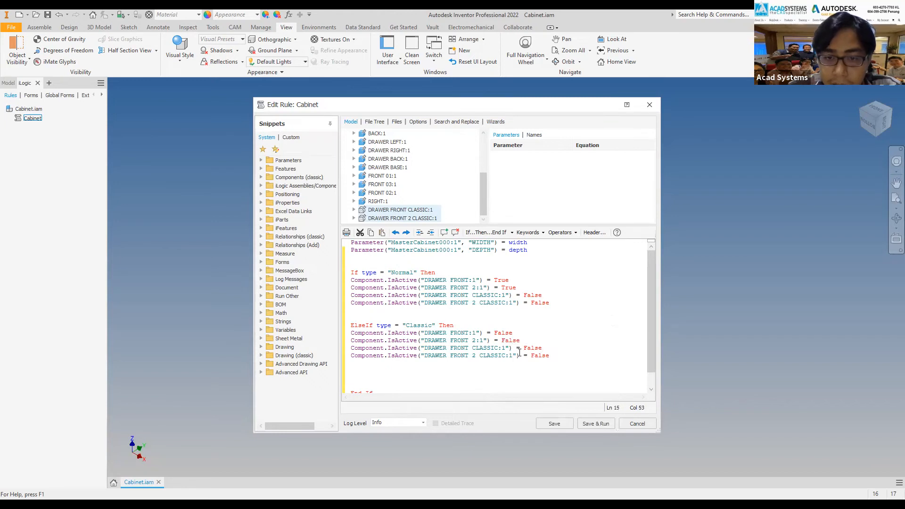
Step: Set IsActive to True for DRAWER FRONT CLASSIC:1 and DRAWER FRONT 2 CLASSIC:1 in the Classic branch
left_click_drag(524, 349, 541, 349)
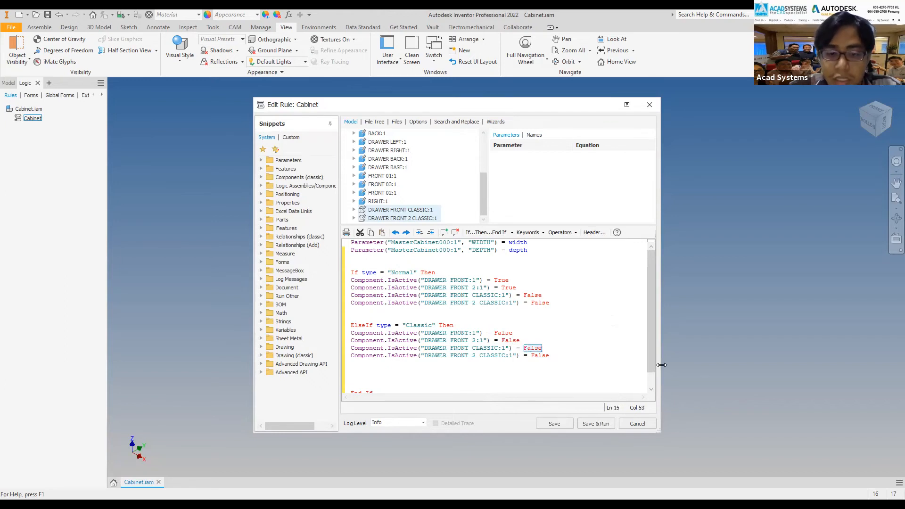
type("True")
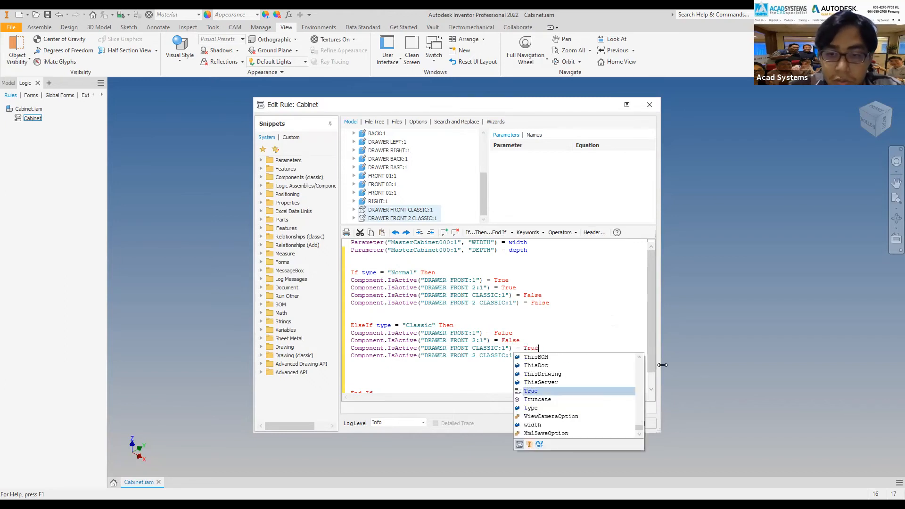
left_click(607, 334)
double_click(550, 357)
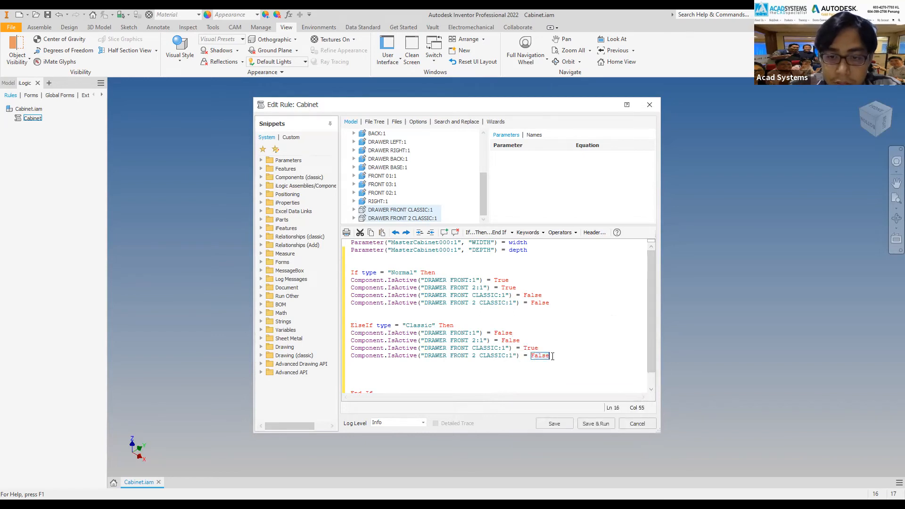
type("True")
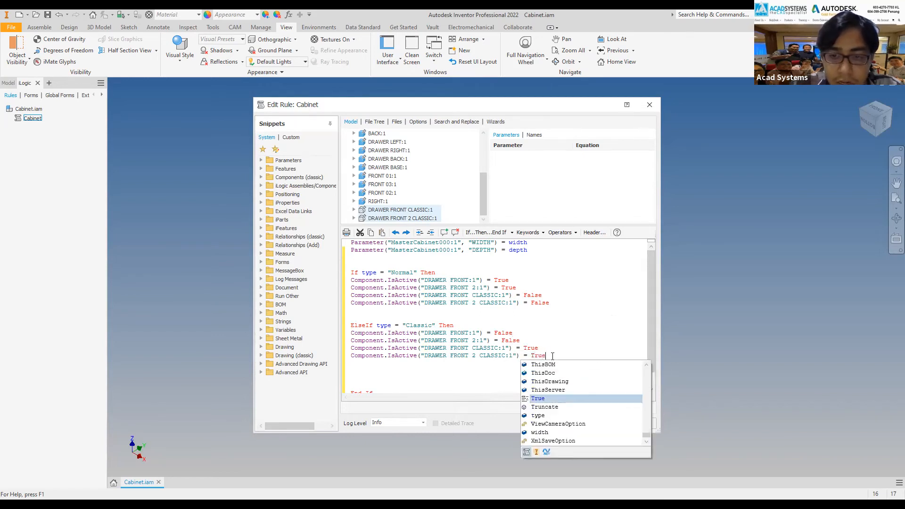
left_click(612, 317)
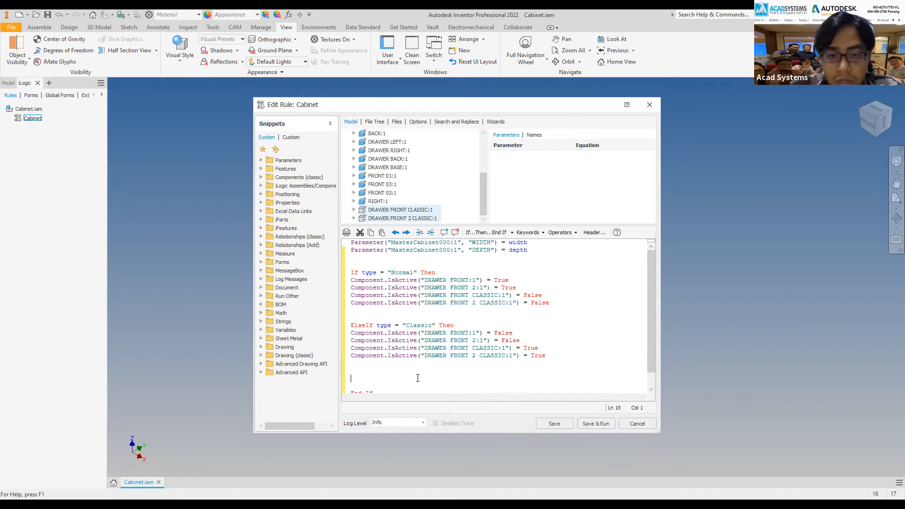
Step: Remove the surplus blank lines above End If, then save the Cabinet rule and close its editor
key("BackSpace")
key("BackSpace")
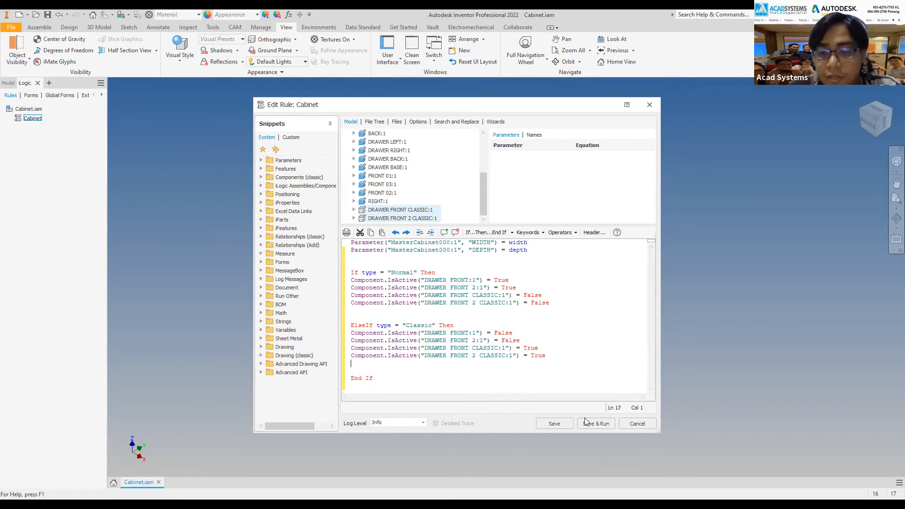
left_click(554, 423)
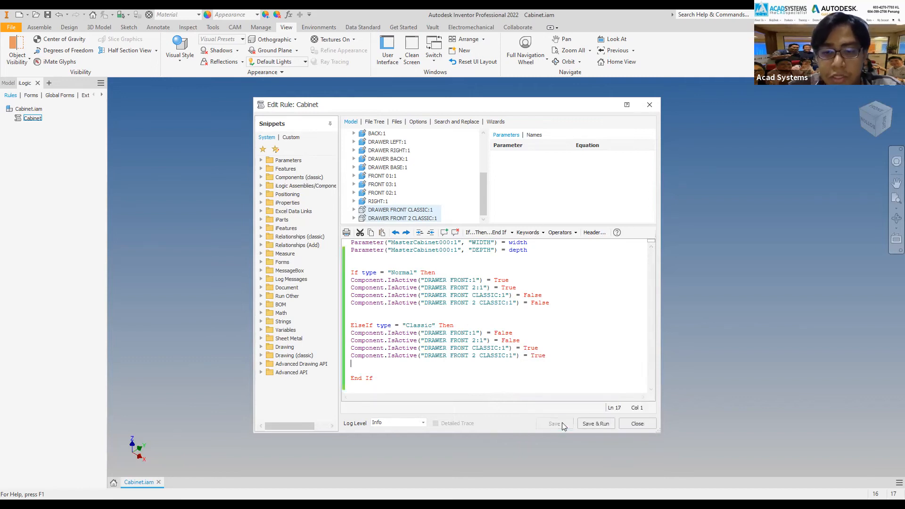
left_click(637, 423)
Step: Open the Cabinet form for editing and add the type parameter below depth
left_click(30, 95)
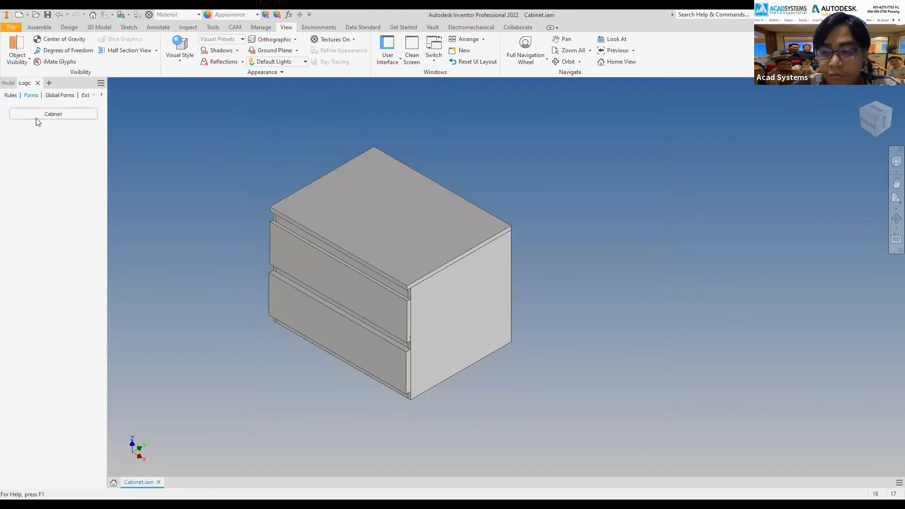
right_click(48, 115)
left_click(73, 122)
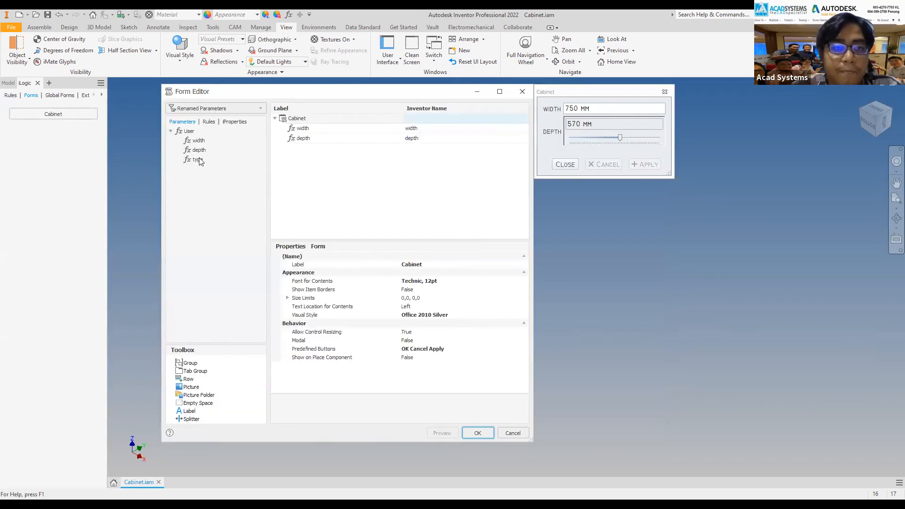
left_click(198, 161)
left_click_drag(198, 163, 308, 155)
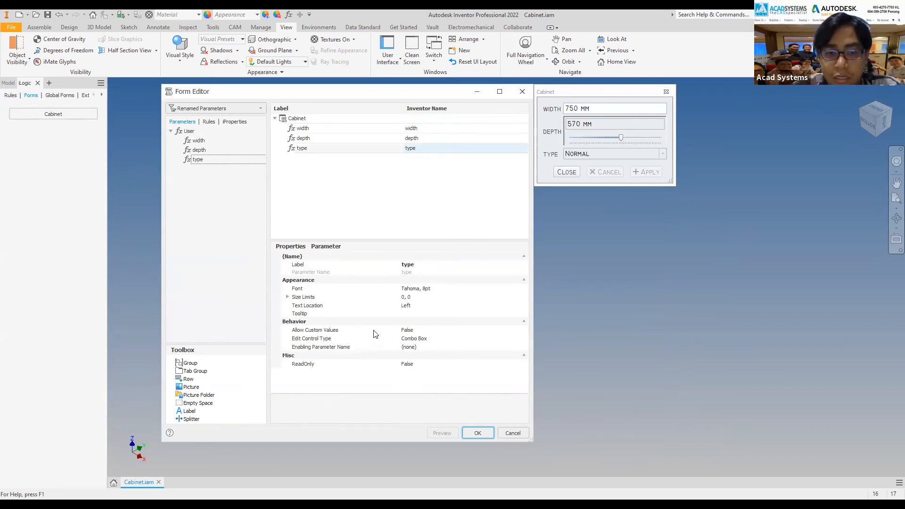
Step: Try the List Box and Radio Group control types for the type parameter and return it to Combo Box
left_click(456, 339)
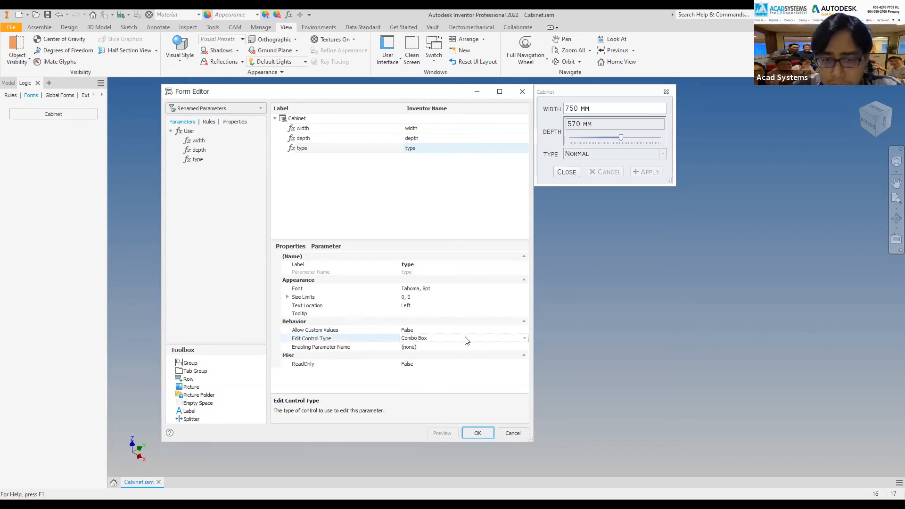
left_click(523, 338)
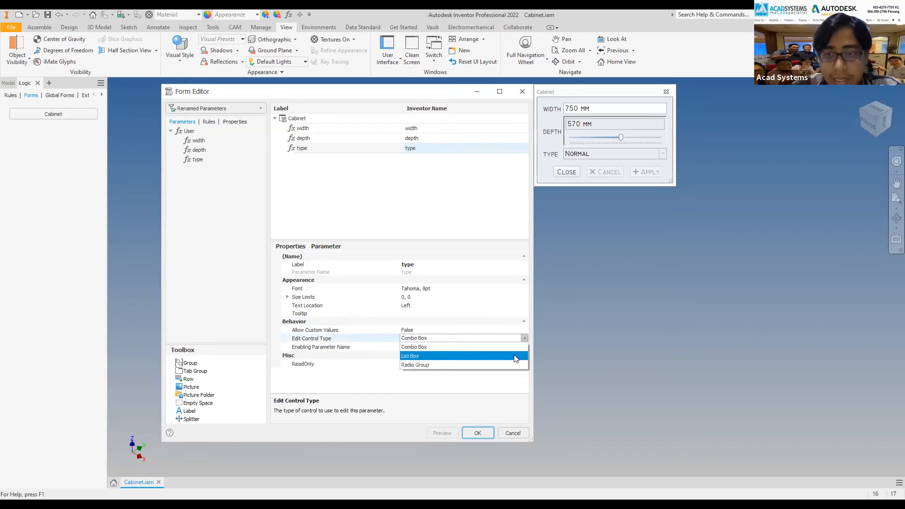
left_click(516, 357)
left_click(524, 338)
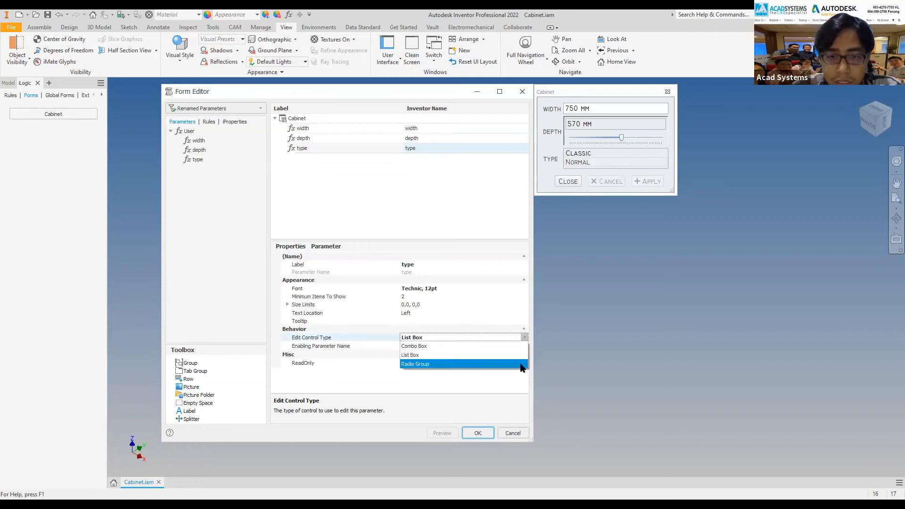
left_click(520, 363)
left_click(523, 339)
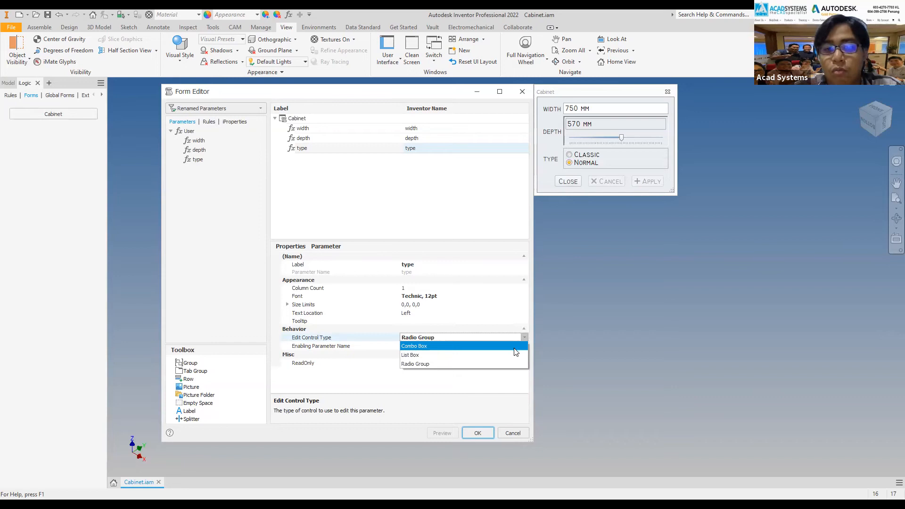
left_click(516, 347)
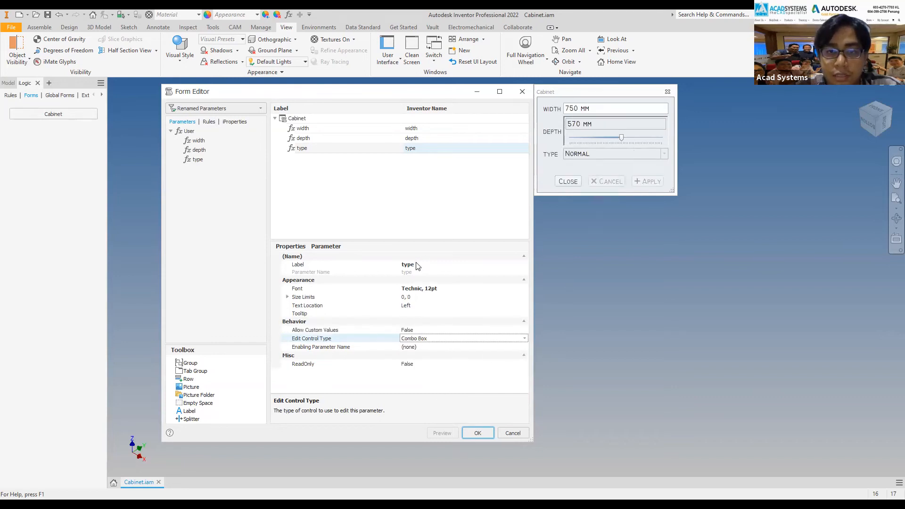
Step: Accept the form edits and open the Cabinet form beside the model
left_click(479, 439)
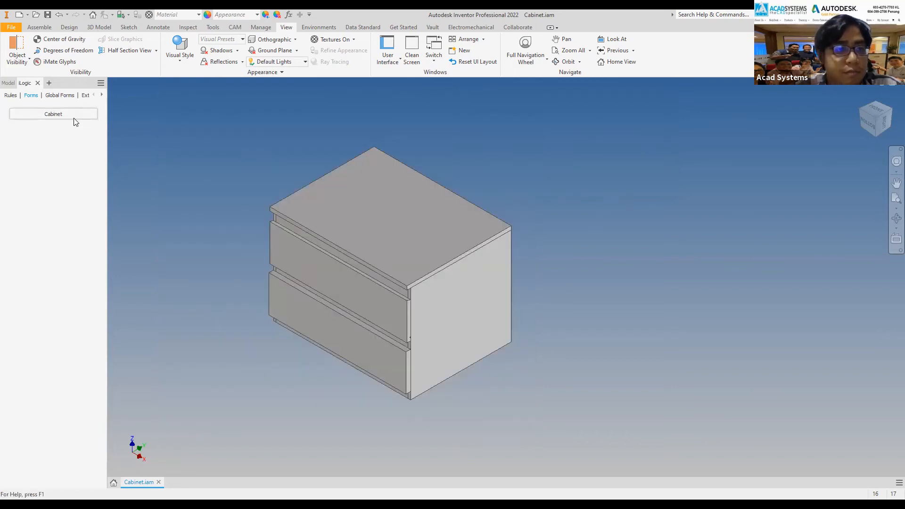
left_click(65, 114)
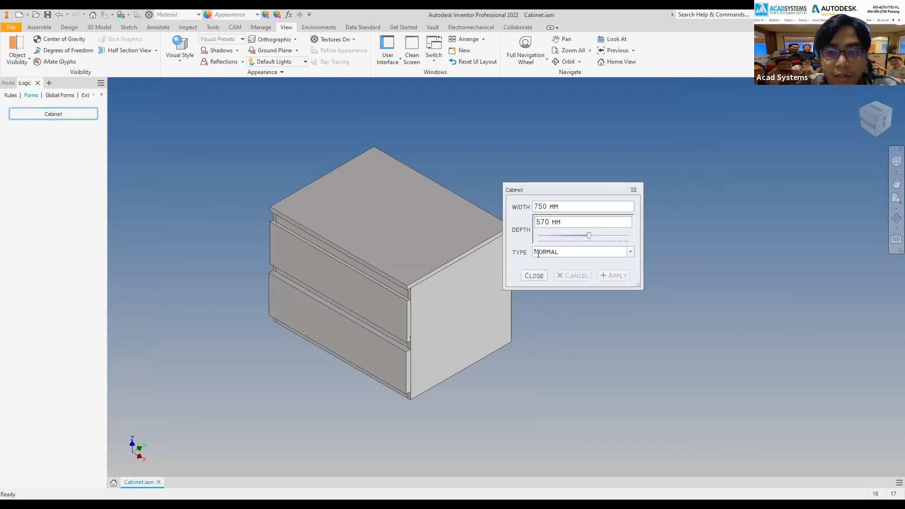
left_click_drag(550, 184, 550, 177)
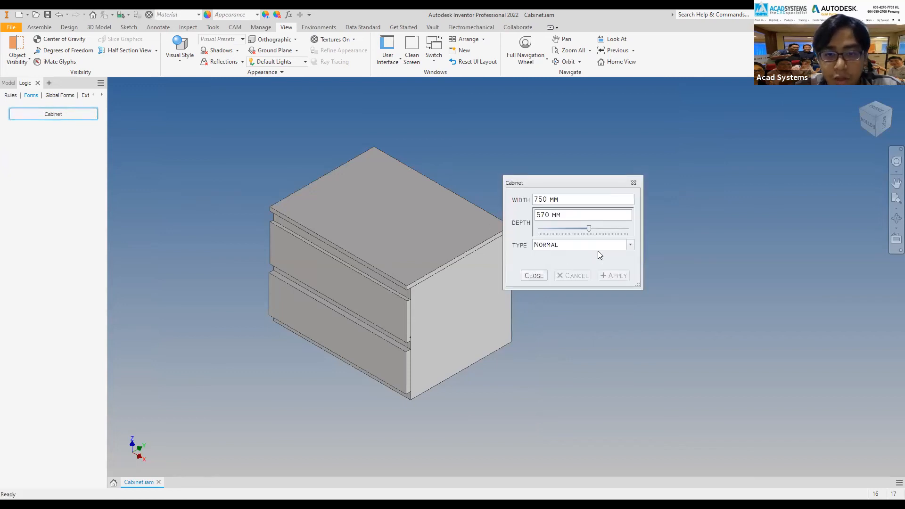
Step: Set the cabinet's type to Classic and its depth to 485 mm, apply both and close the form
left_click(630, 245)
left_click(619, 259)
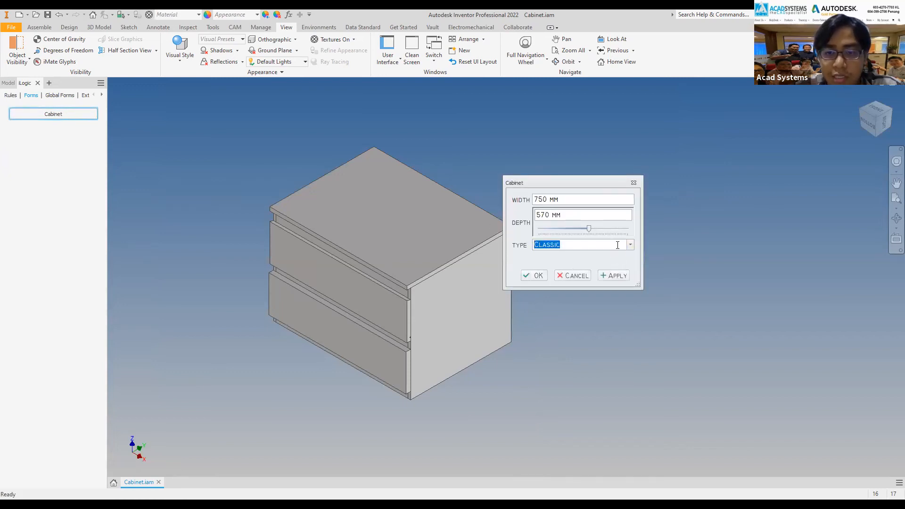
left_click_drag(589, 222, 564, 230)
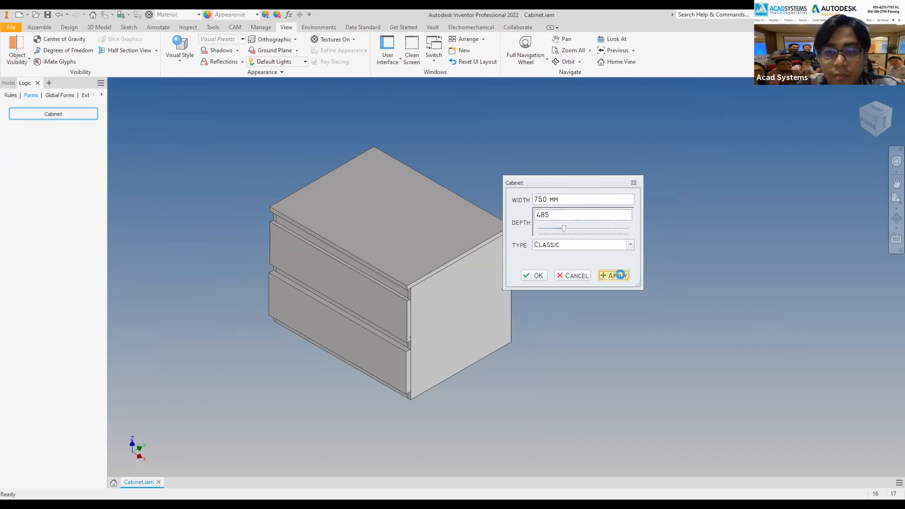
left_click(618, 275)
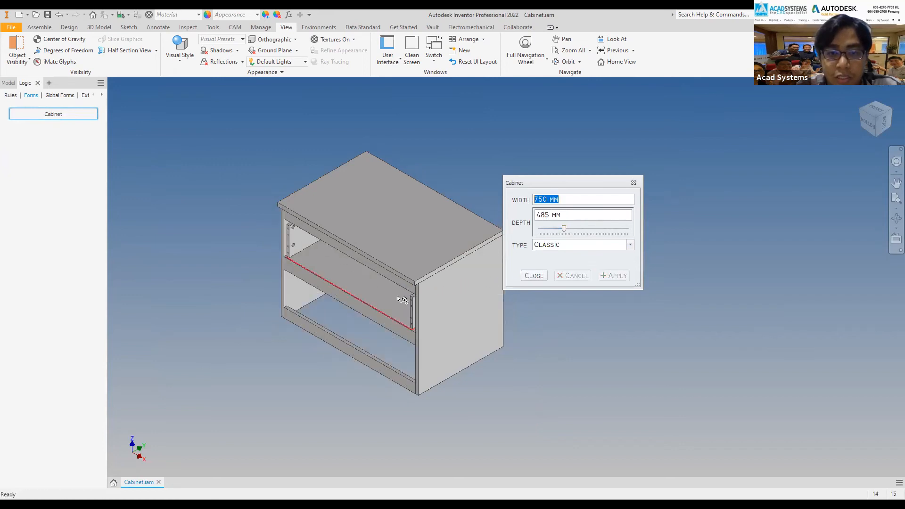
left_click(534, 275)
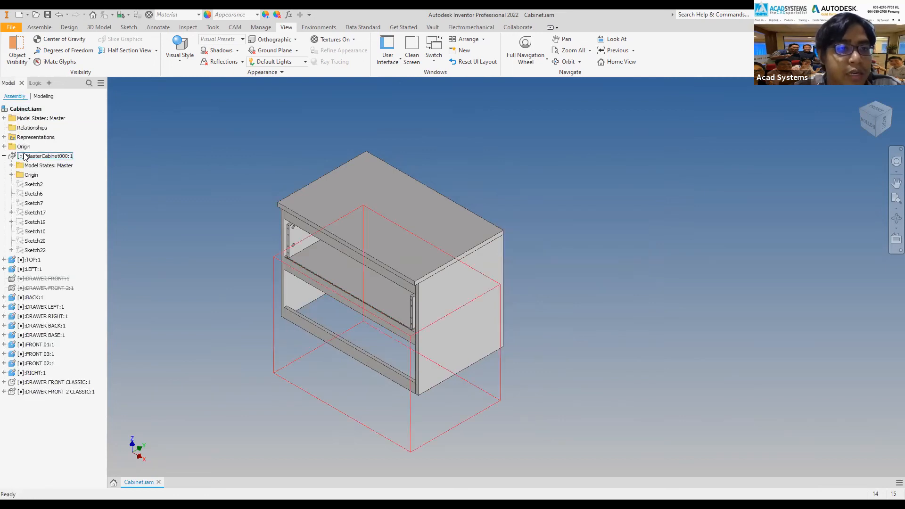
Step: Create a new model state for the cabinet assembly and rename it i-logic
left_click(19, 120)
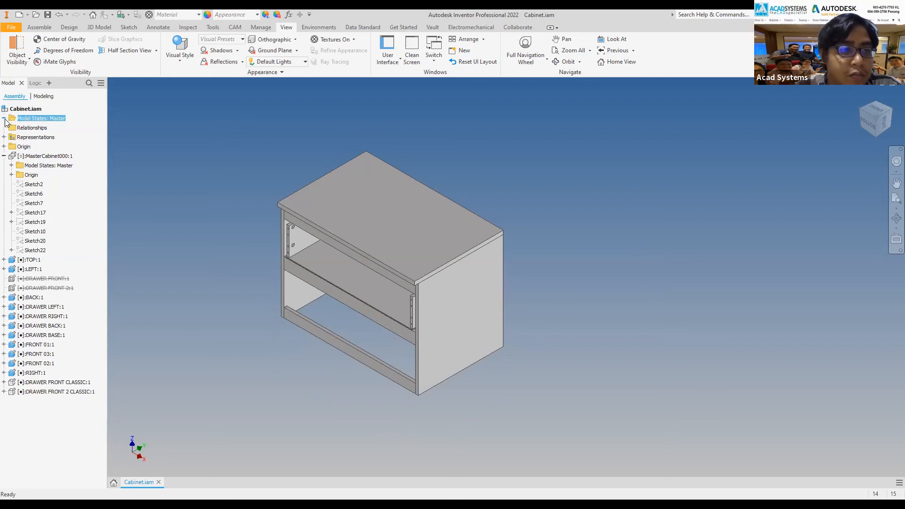
double_click(18, 120)
right_click(41, 129)
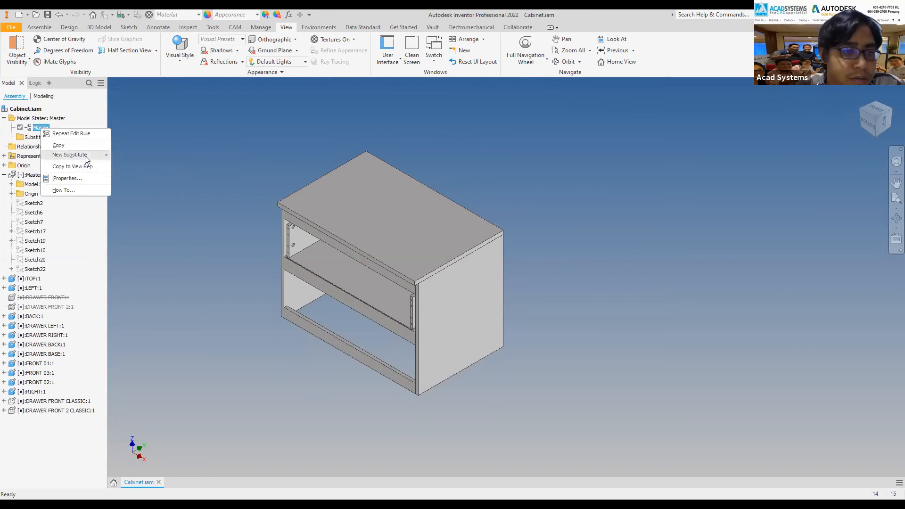
left_click(165, 130)
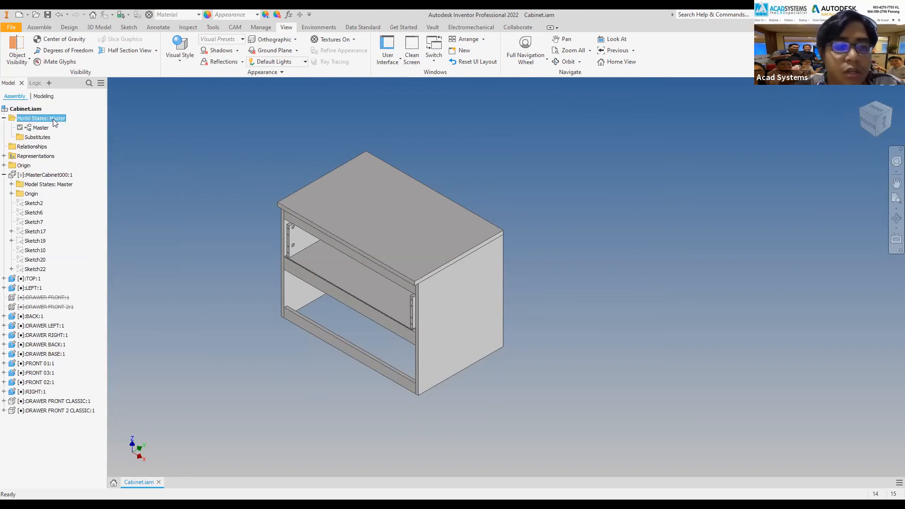
right_click(53, 118)
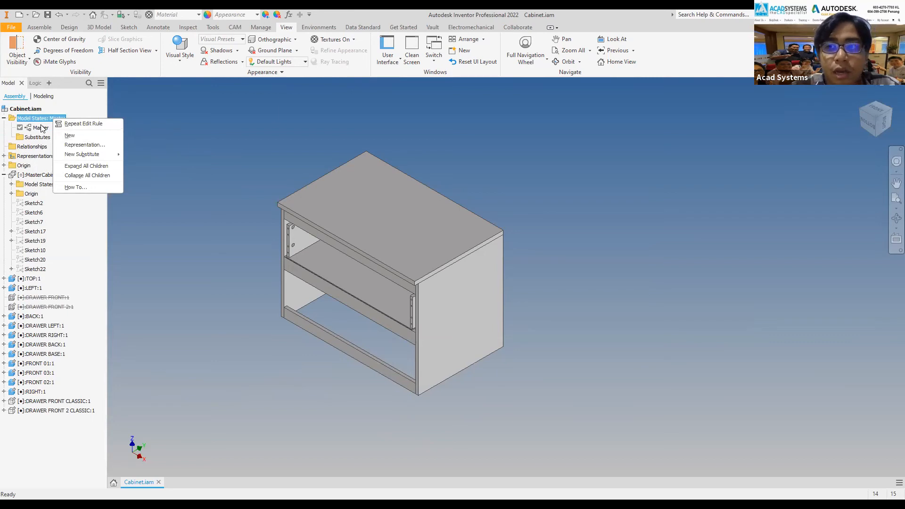
left_click(78, 136)
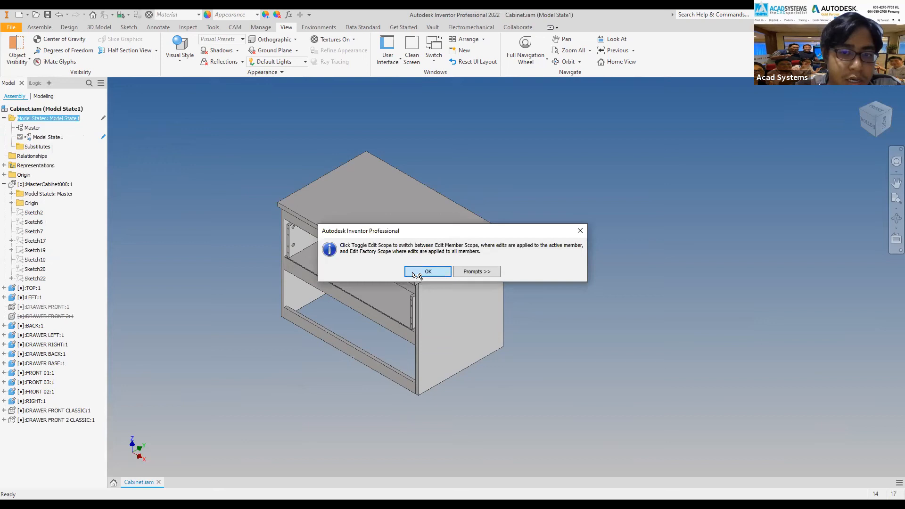
left_click(413, 276)
double_click(53, 137)
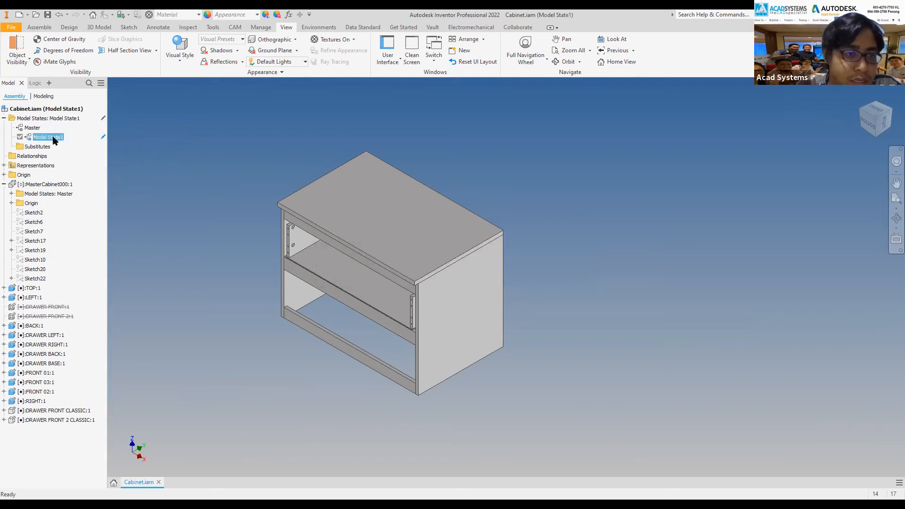
key("BackSpace")
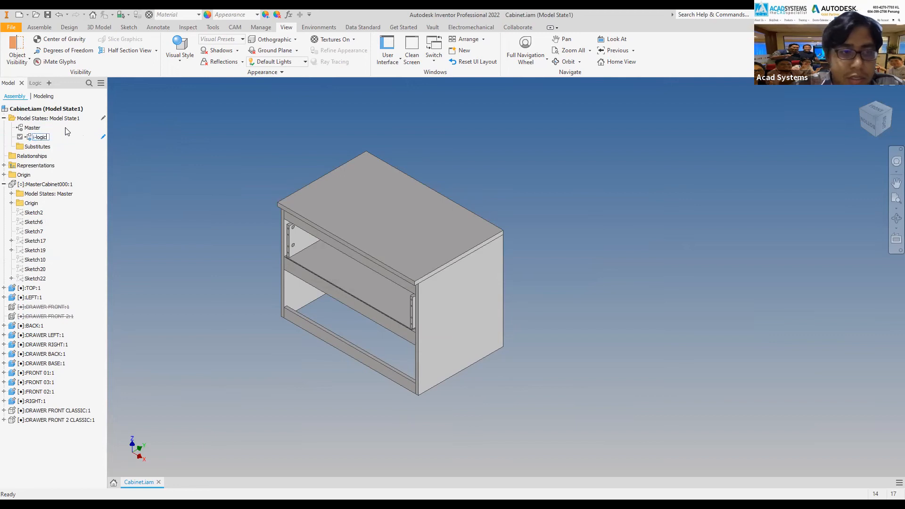
left_click(121, 136)
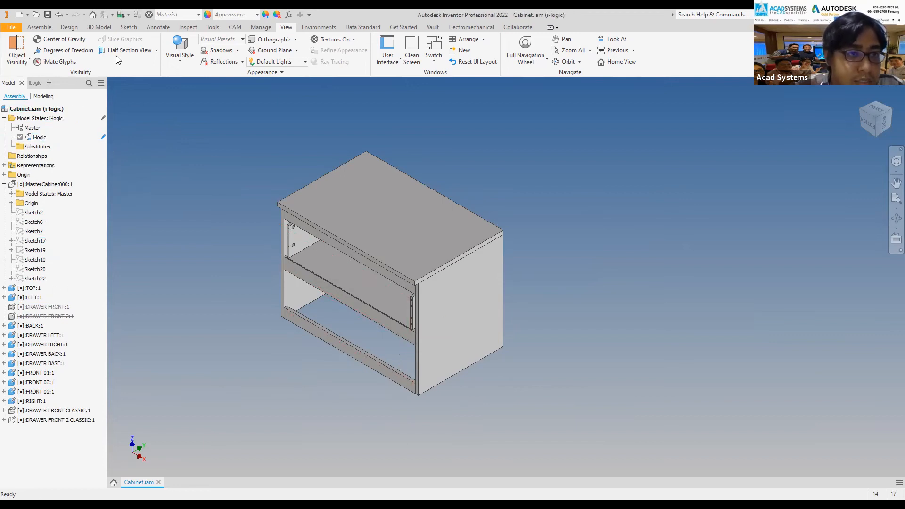
Step: Open the Cabinet form, switch the type to Normal and back to Classic, apply it and close the form
left_click(46, 98)
left_click(32, 83)
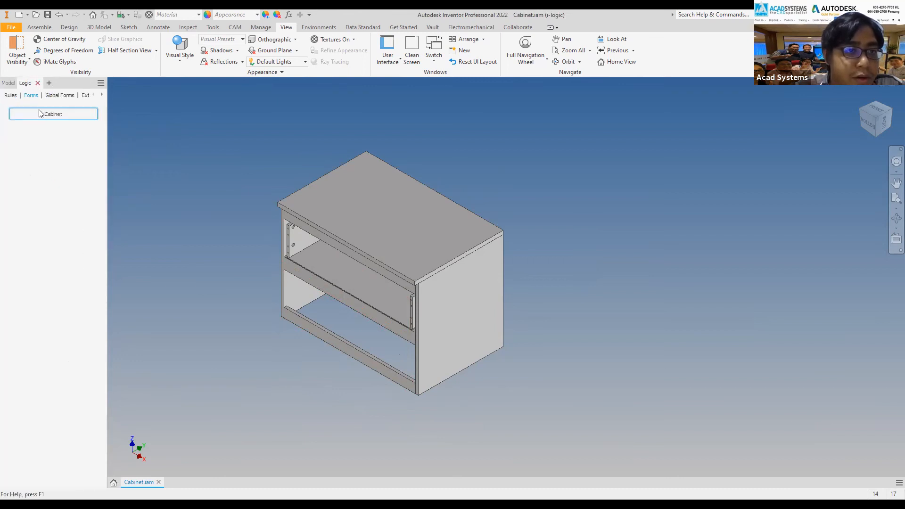
left_click(10, 96)
left_click(31, 95)
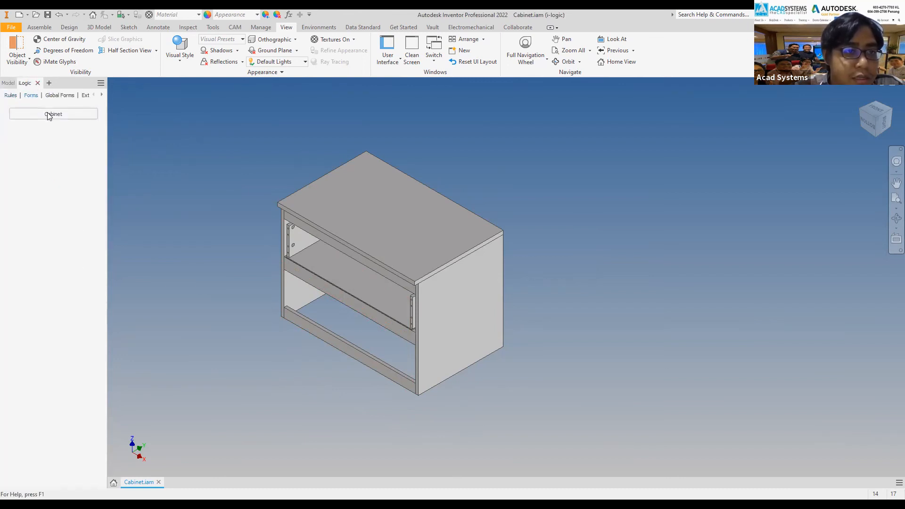
left_click(54, 114)
left_click(632, 245)
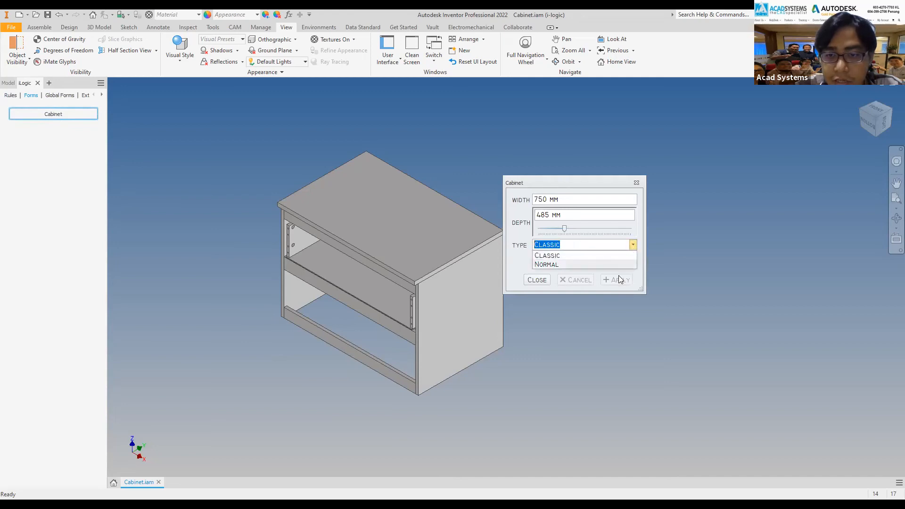
left_click(623, 263)
left_click(633, 245)
left_click(623, 255)
left_click(619, 279)
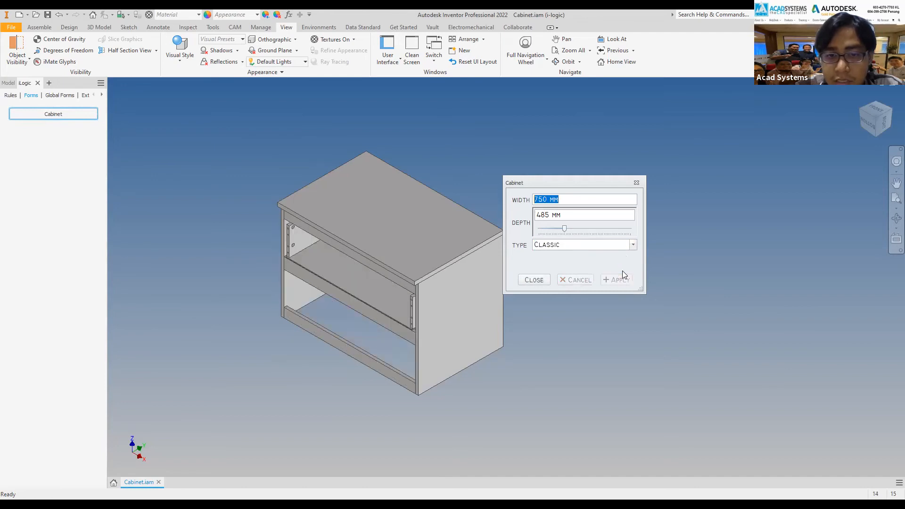
left_click(537, 279)
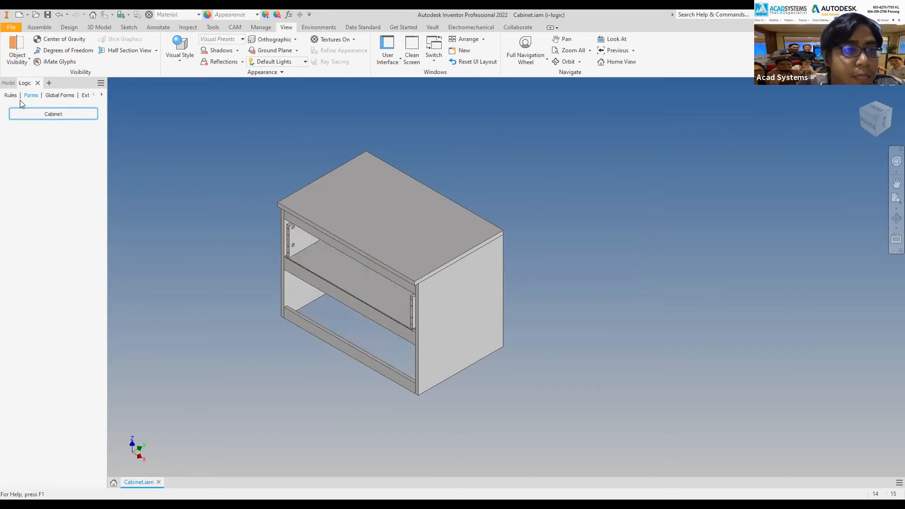
Step: Suppress both drawer fronts and both classic drawer fronts in the i-logic model state
left_click(10, 96)
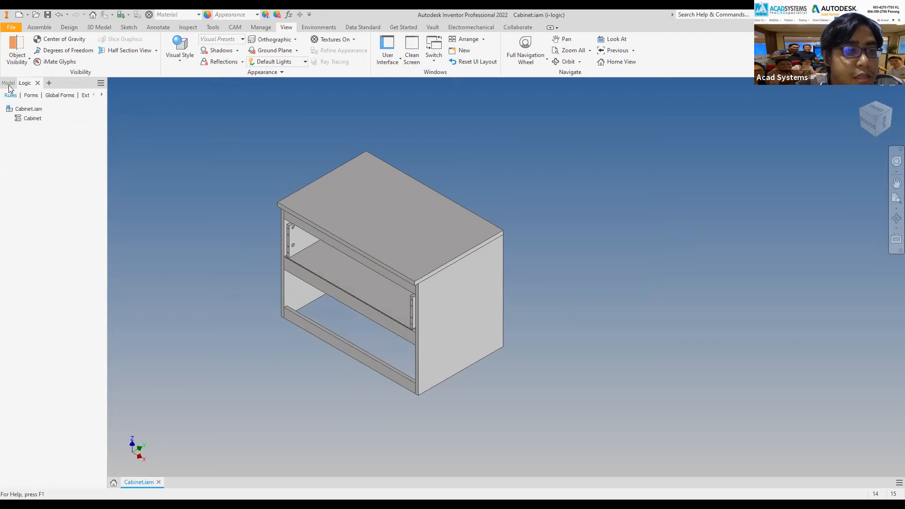
left_click(9, 86)
scroll(69, 266, "down", 8)
scroll(44, 249, "up", 8)
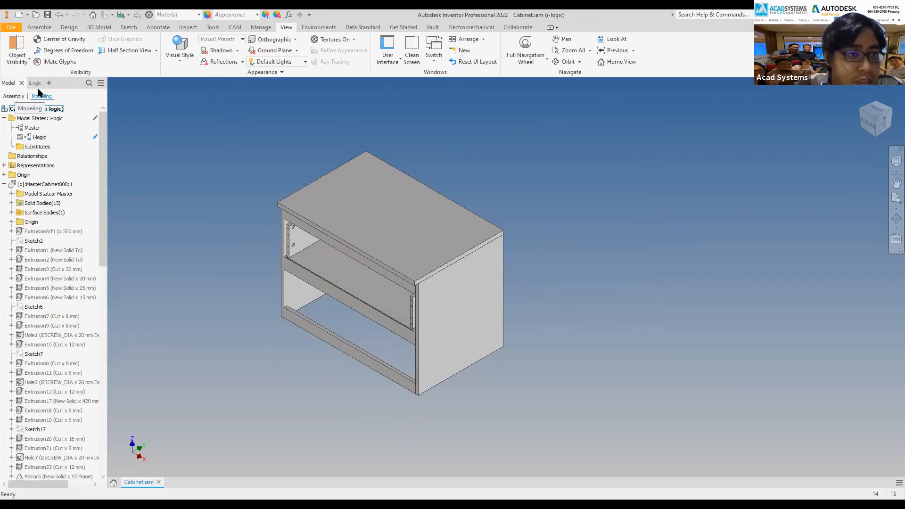
left_click(14, 96)
left_click(43, 307)
left_click(42, 317, "shift")
left_click(42, 411, "ctrl")
left_click(45, 420, "ctrl")
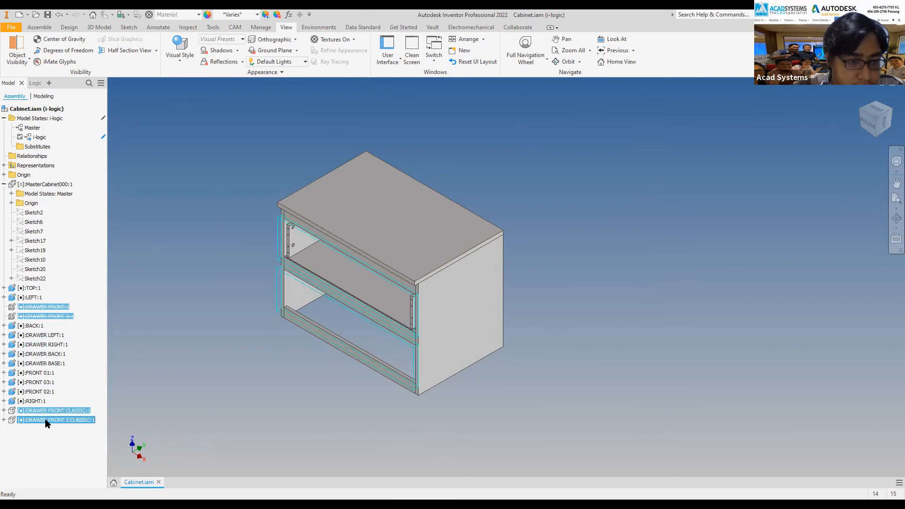
right_click(46, 422)
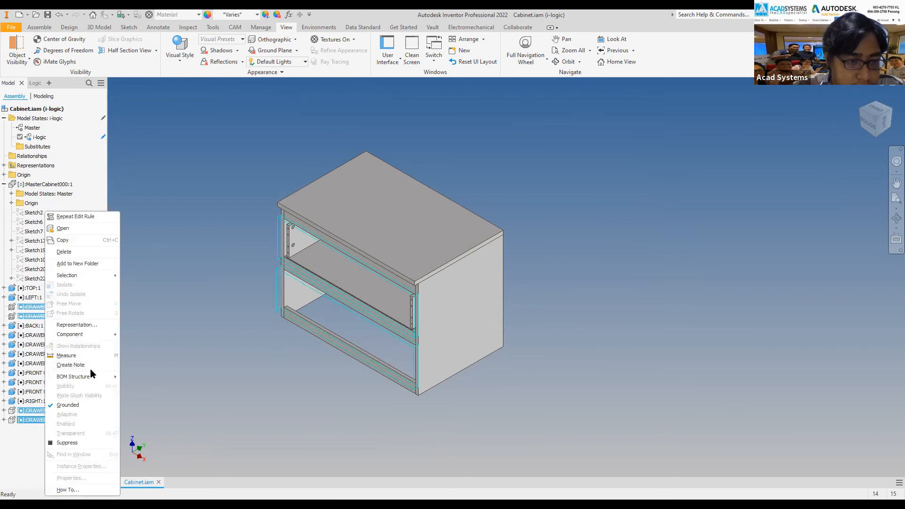
left_click(74, 441)
left_click(470, 282)
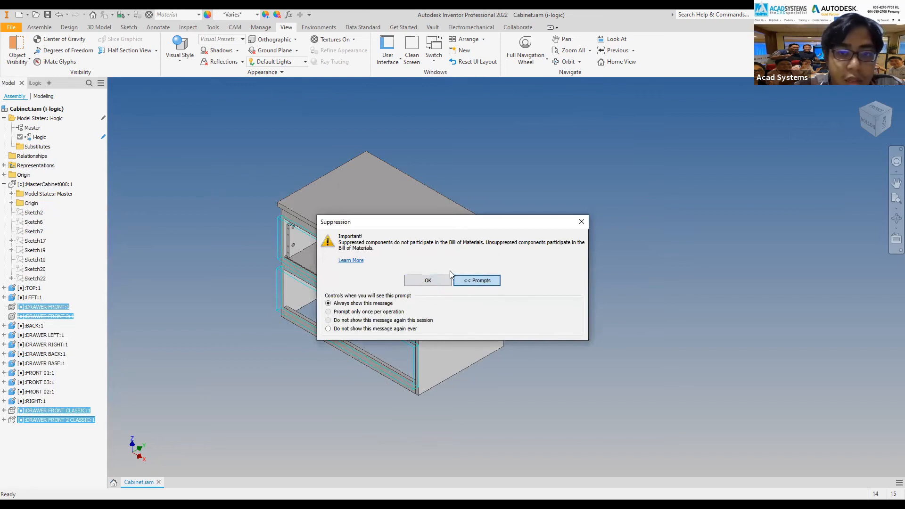
left_click(581, 222)
Step: Activate the Master model state of the cabinet assembly
left_click(26, 82)
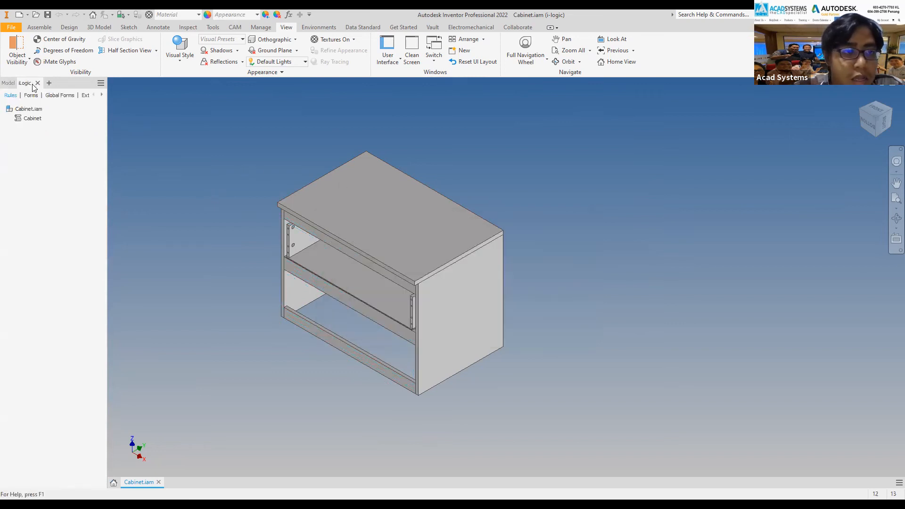
left_click(8, 82)
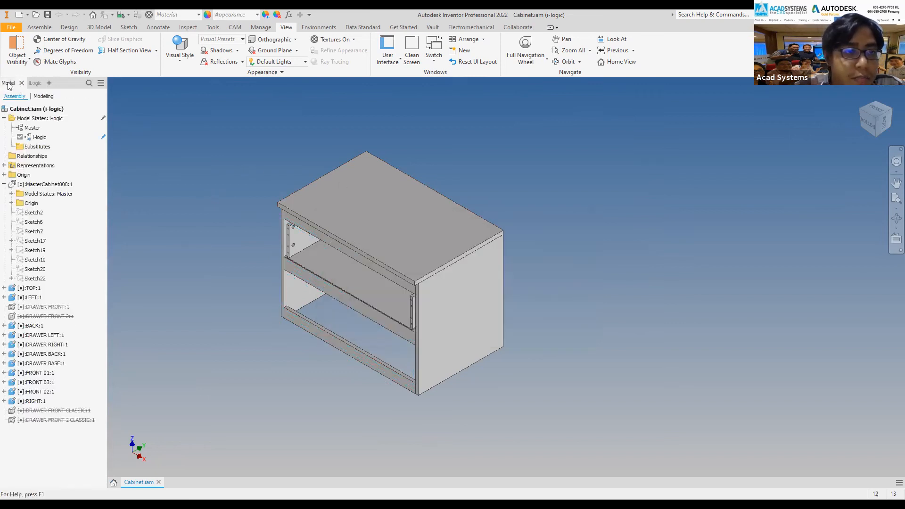
double_click(35, 128)
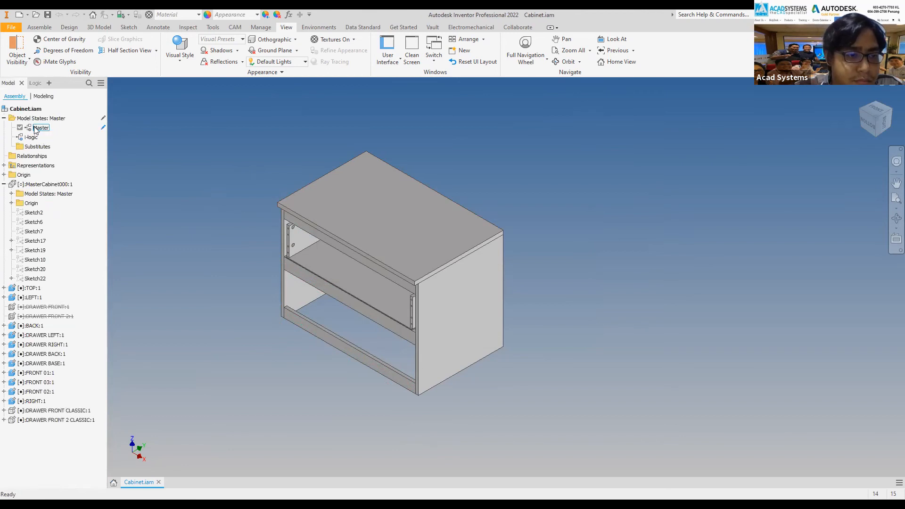
left_click(38, 307)
left_click(43, 317, "ctrl")
right_click(46, 319)
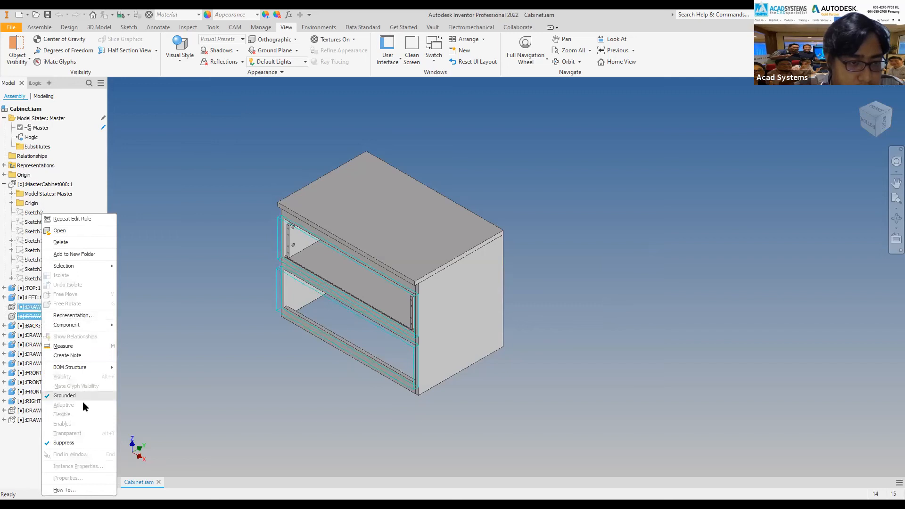
left_click(157, 299)
Step: Open the Cabinet rule and cut the Normal and Classic drawer-front conditions between the parameter lines and End If
left_click(35, 83)
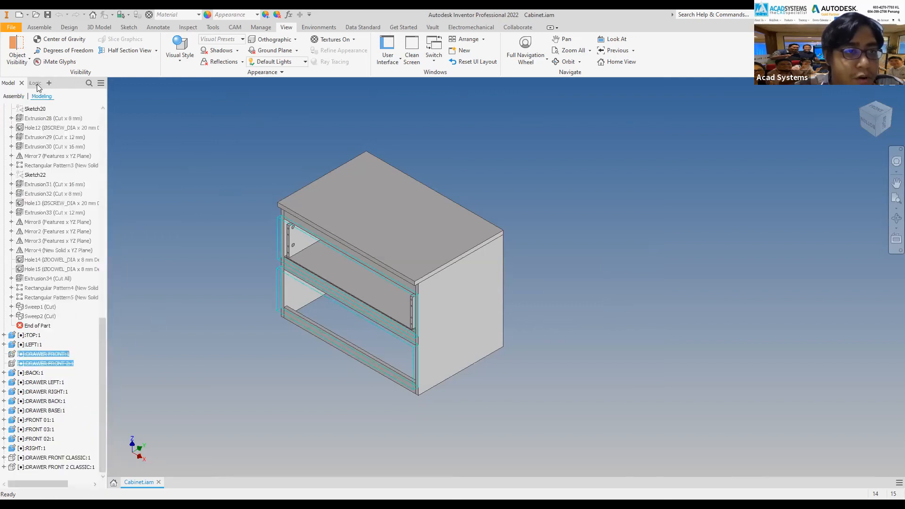
left_click(11, 95)
left_click(32, 118)
double_click(32, 119)
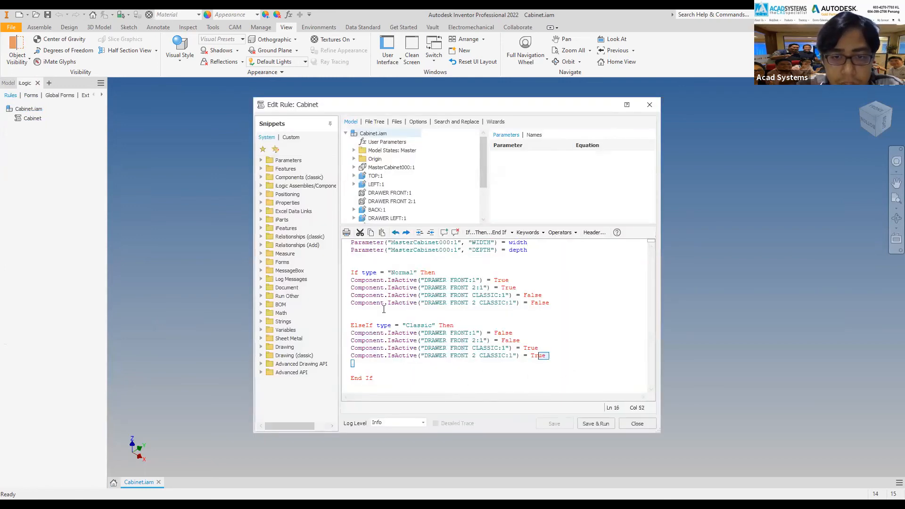
left_click_drag(540, 362, 345, 261)
right_click(423, 287)
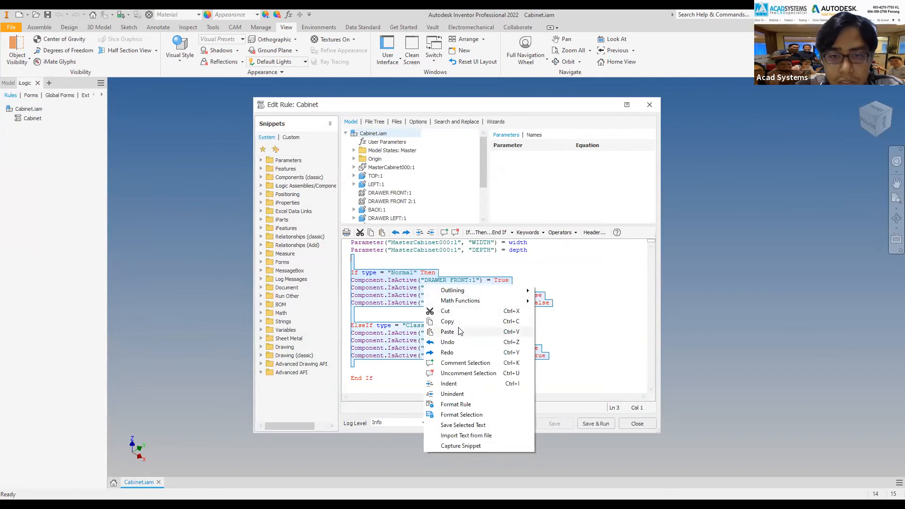
left_click(450, 311)
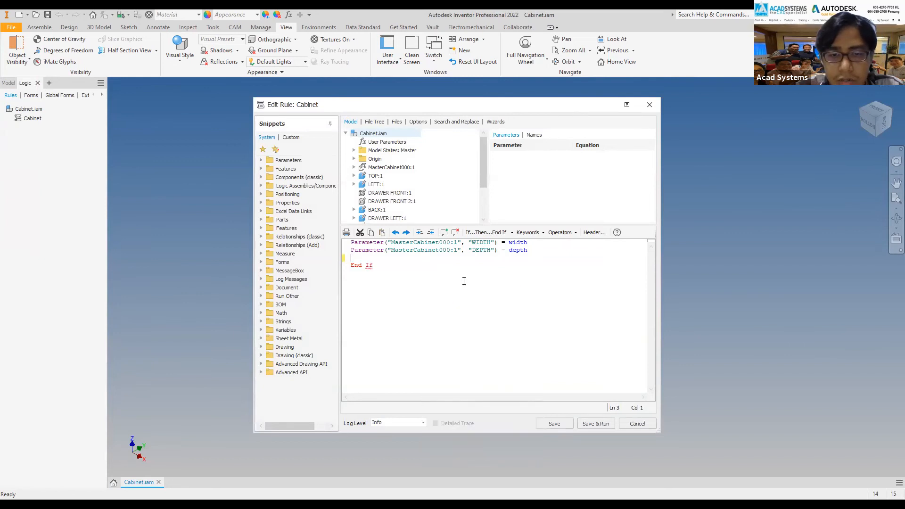
Step: Try to save and run the shortened Cabinet rule, and close the rule editor
left_click(649, 105)
left_click(379, 270)
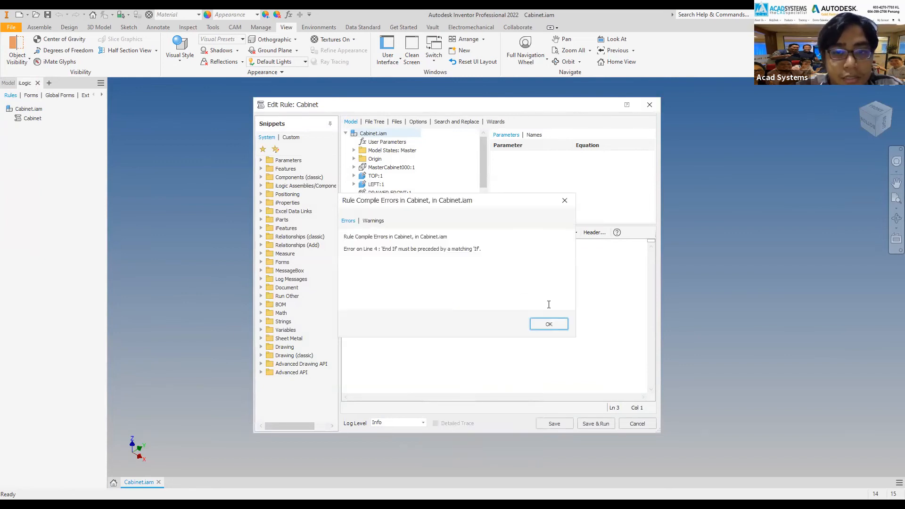
left_click(548, 324)
left_click(594, 422)
left_click(548, 324)
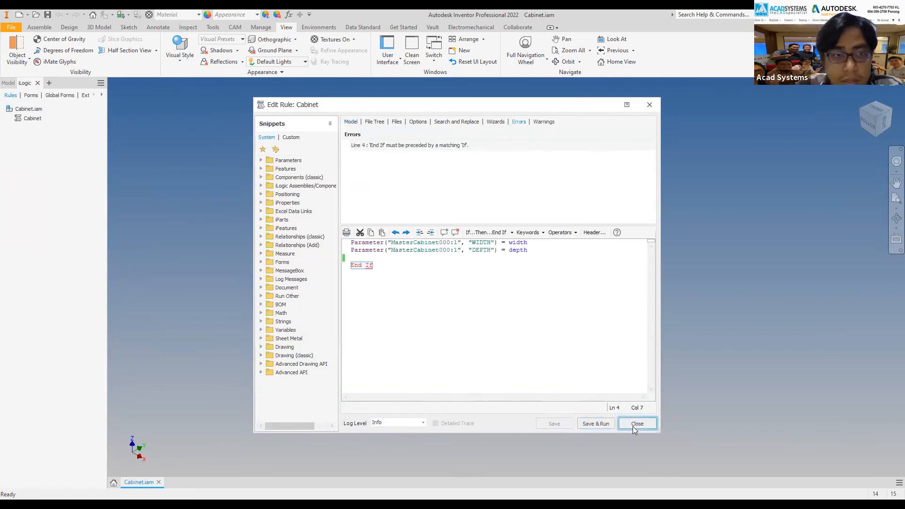
left_click(632, 424)
Step: Edit the Cabinet form to delete the type parameter, and accept the change
left_click(30, 96)
left_click(46, 115)
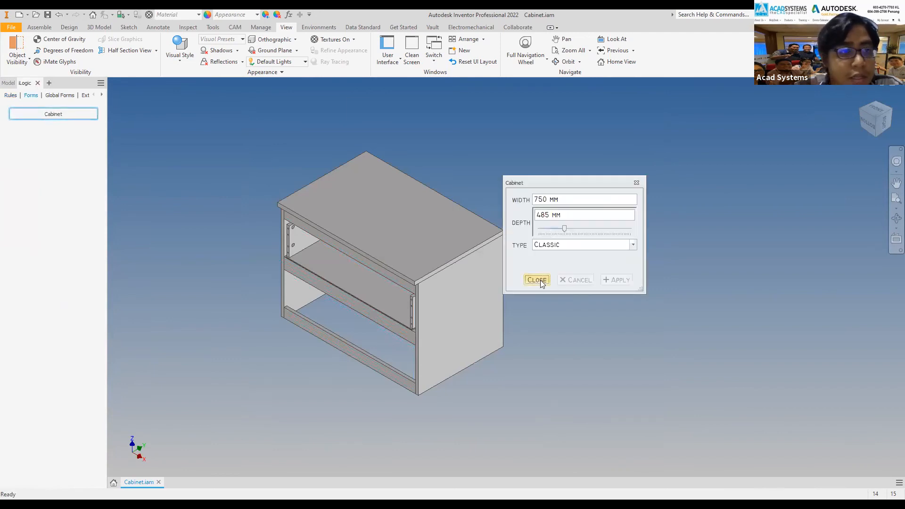
left_click(537, 280)
right_click(60, 114)
left_click(238, 173)
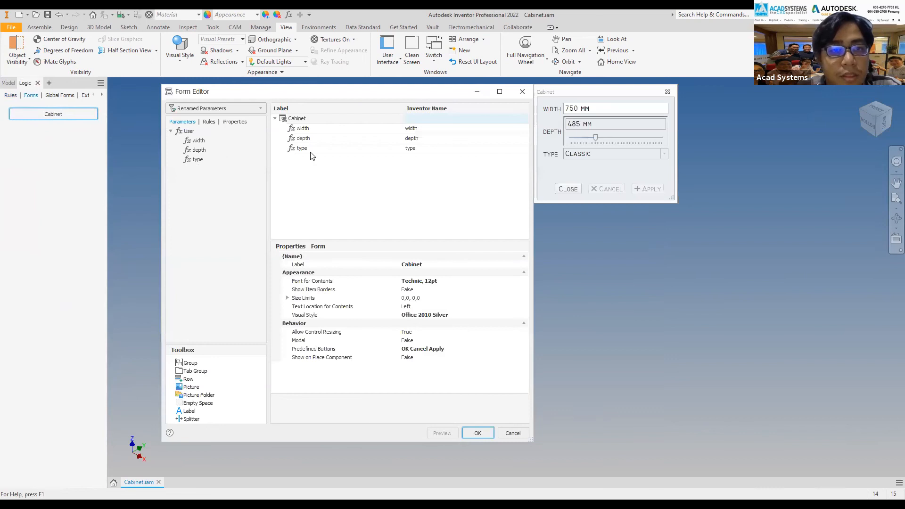
right_click(314, 149)
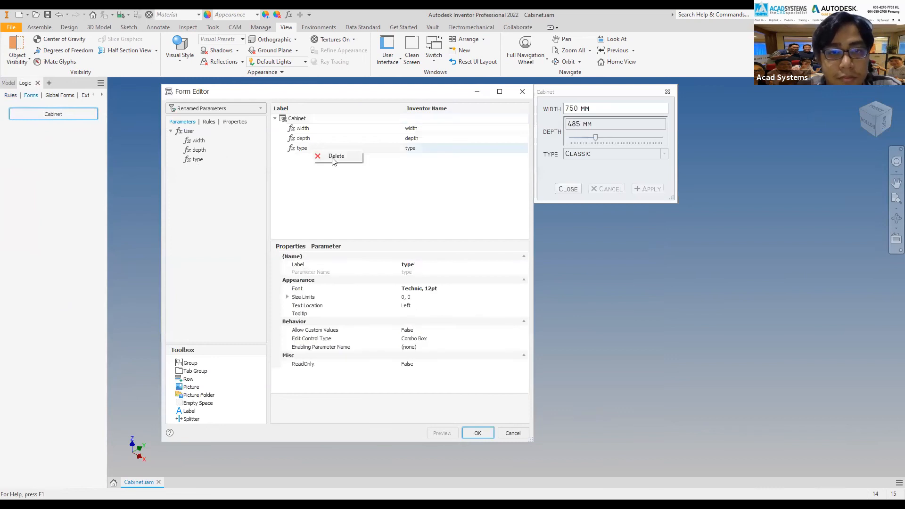
left_click(335, 157)
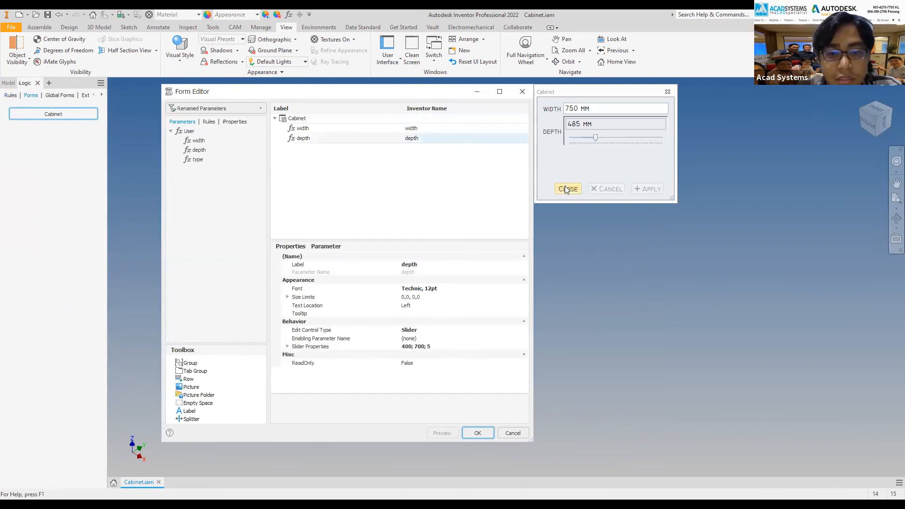
left_click(477, 432)
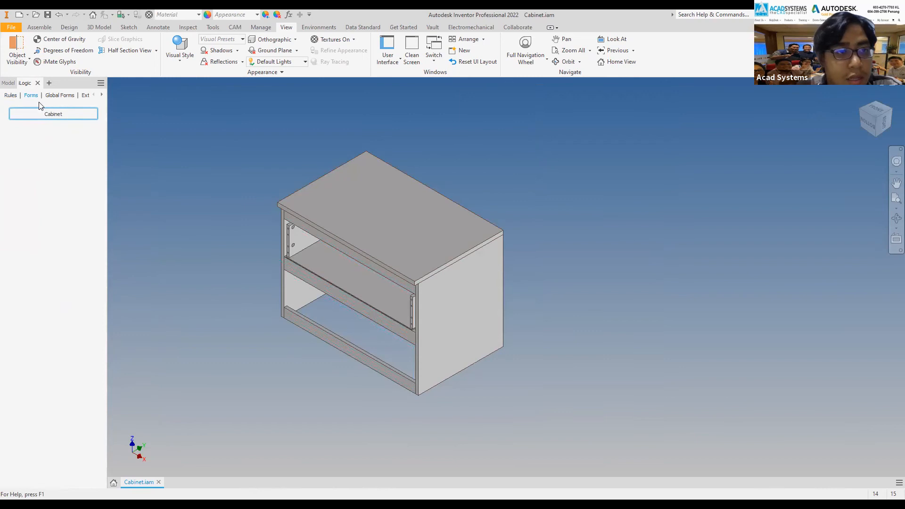
Step: Examine the model states of the cabinet assembly and the suppression setting of the first drawer front in Master
left_click(5, 85)
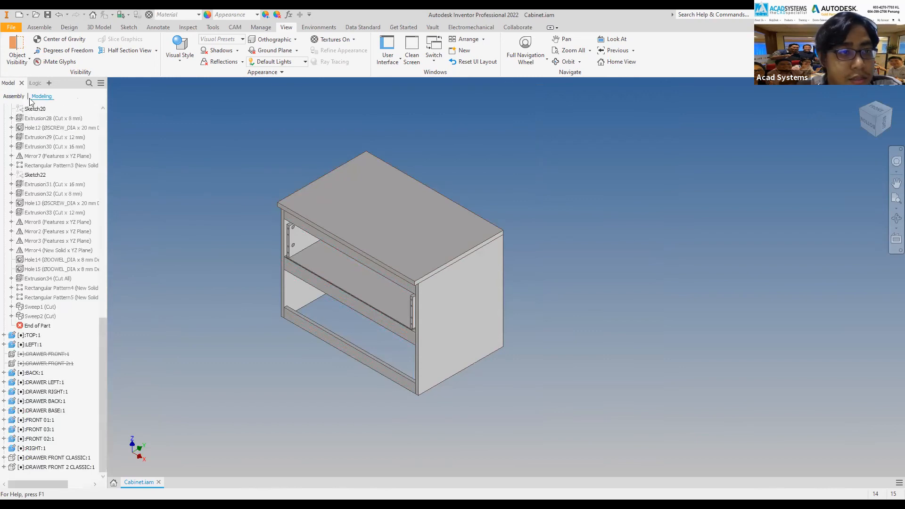
scroll(47, 132, "up", 20)
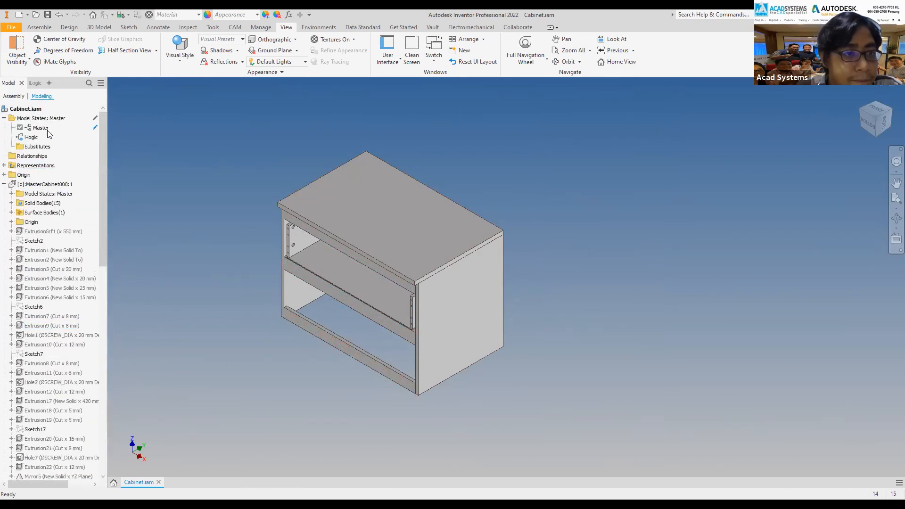
left_click(41, 118)
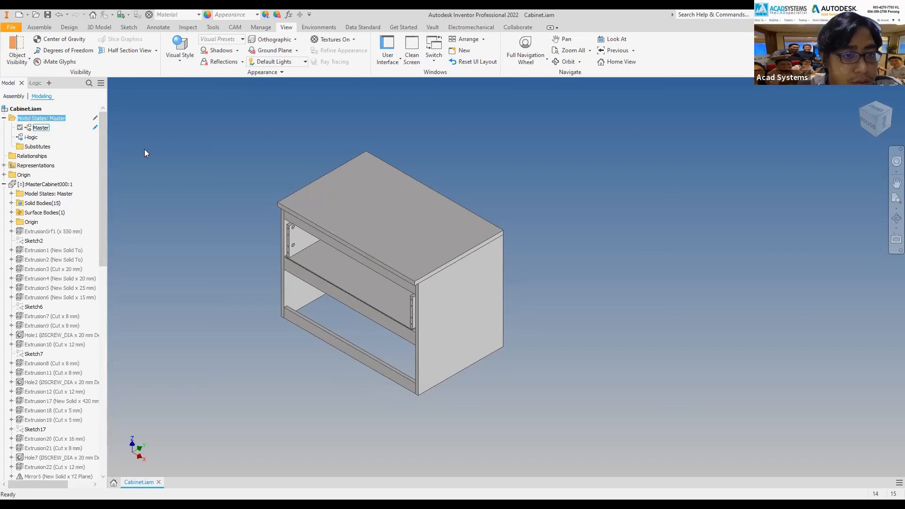
scroll(144, 150, "down", 5)
scroll(94, 192, "down", 3)
scroll(253, 184, "up", 5)
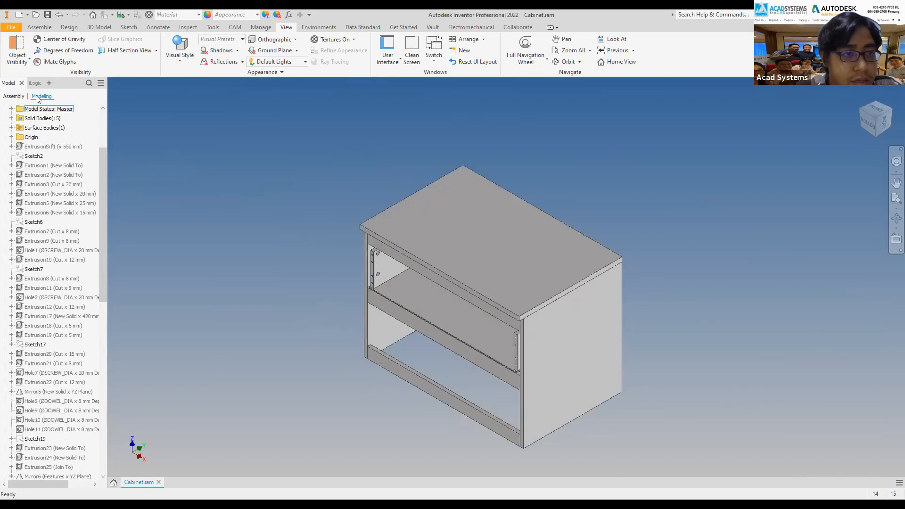
left_click(13, 96)
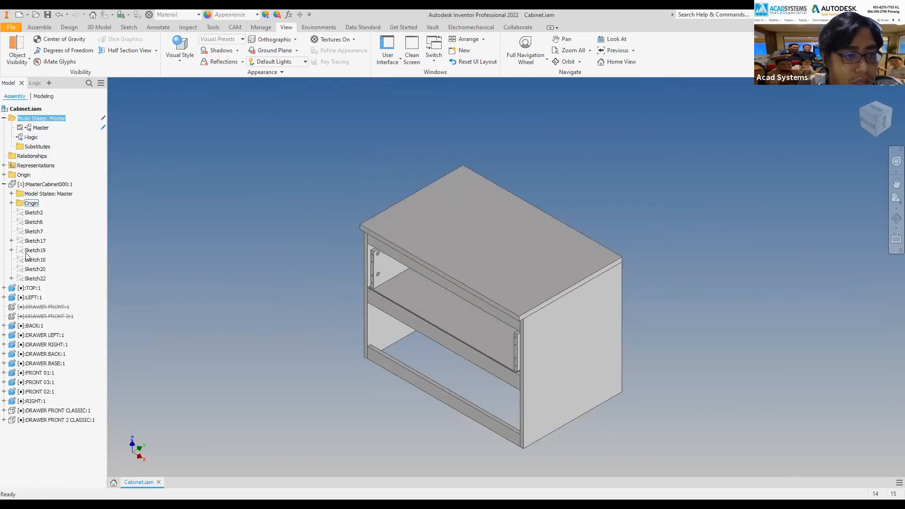
right_click(23, 310)
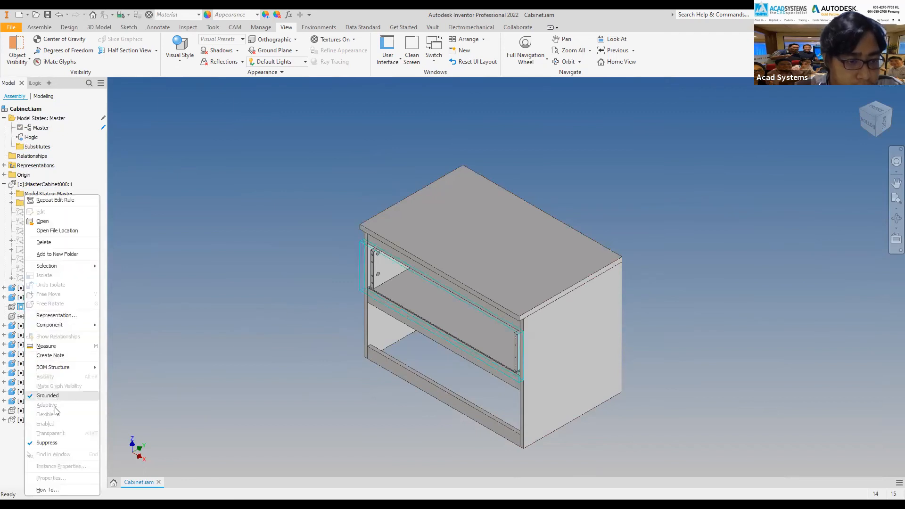
left_click(122, 283)
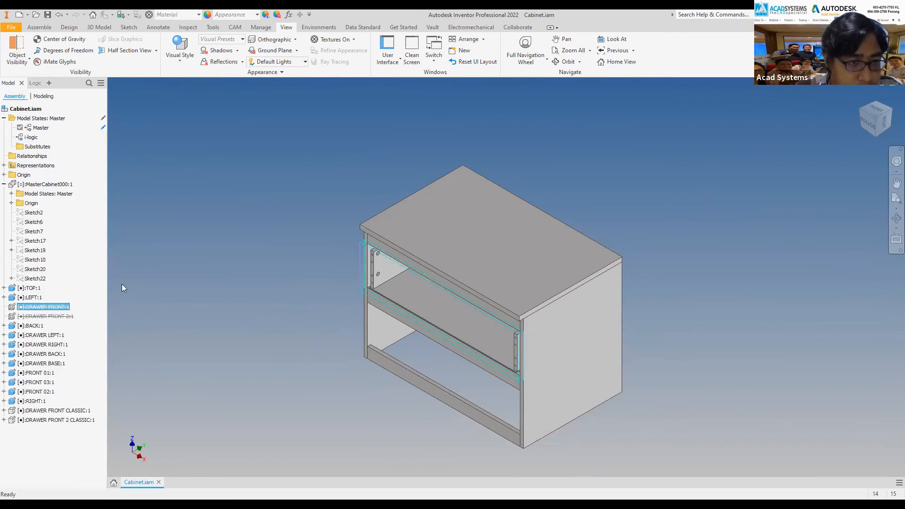
Step: Try to unsuppress the DRAWER FRONT:1 and DRAWER FRONT 2:1 components in the Master model state
left_click(43, 96)
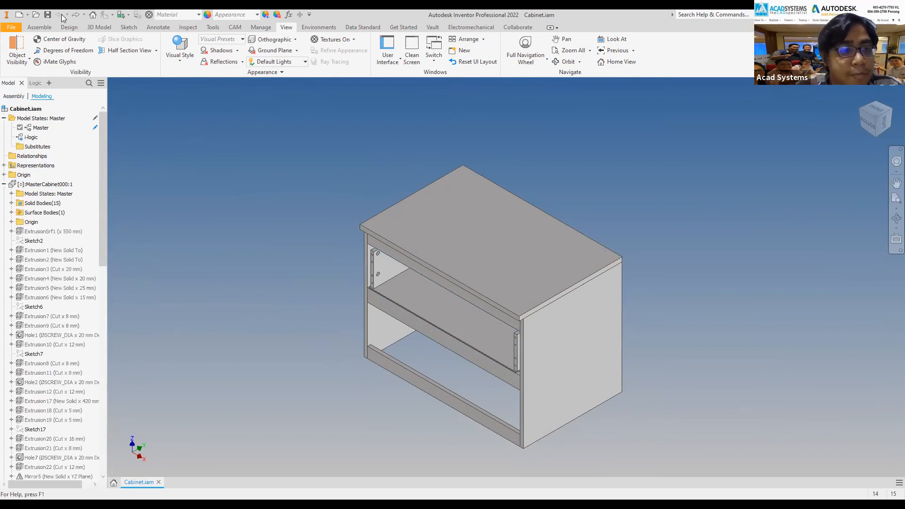
scroll(67, 245, "down", 4)
scroll(71, 244, "up", 4)
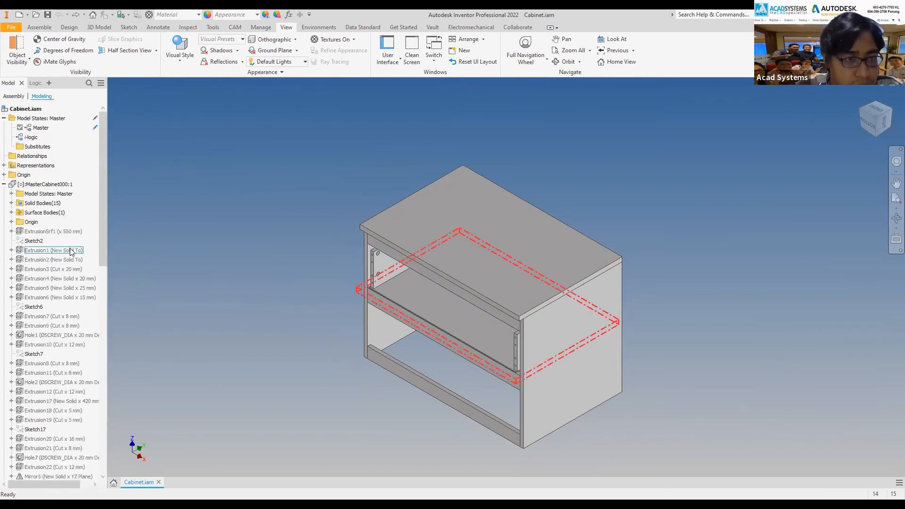
scroll(74, 247, "down", 15)
left_click(42, 353)
left_click(44, 363, "shift")
right_click(43, 364)
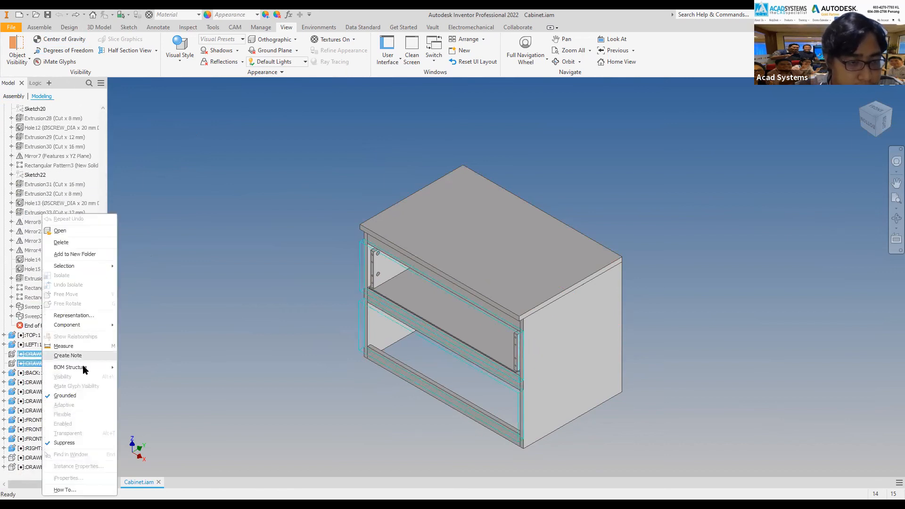
left_click(73, 440)
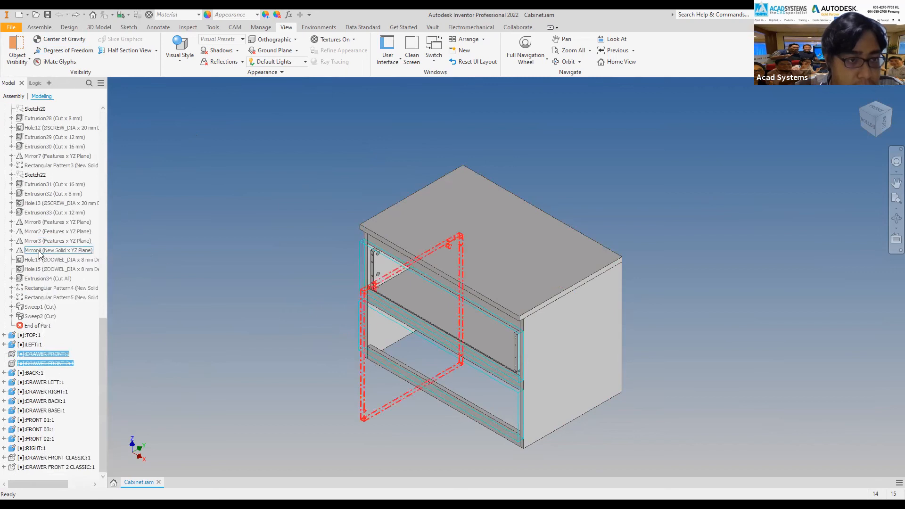
scroll(38, 236, "up", 15)
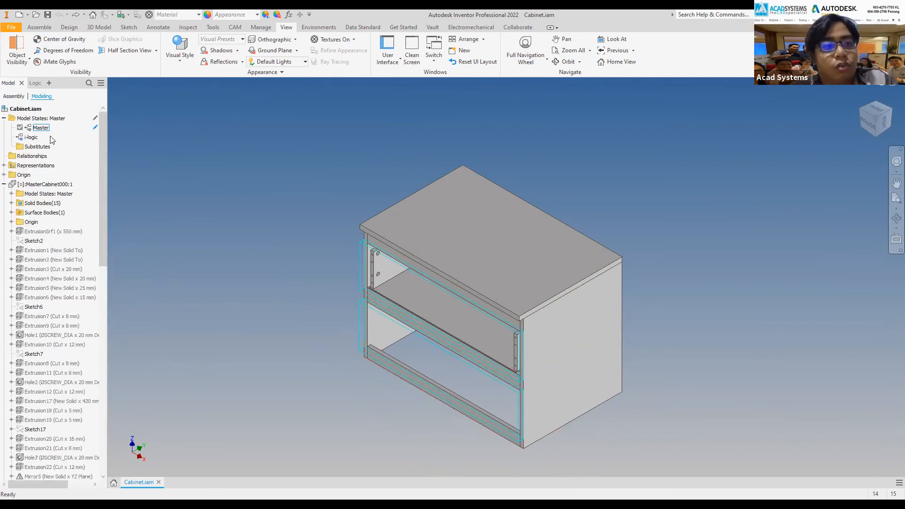
Step: Activate the i-logic model state and check the suppression setting of the normal drawer front components
right_click(30, 137)
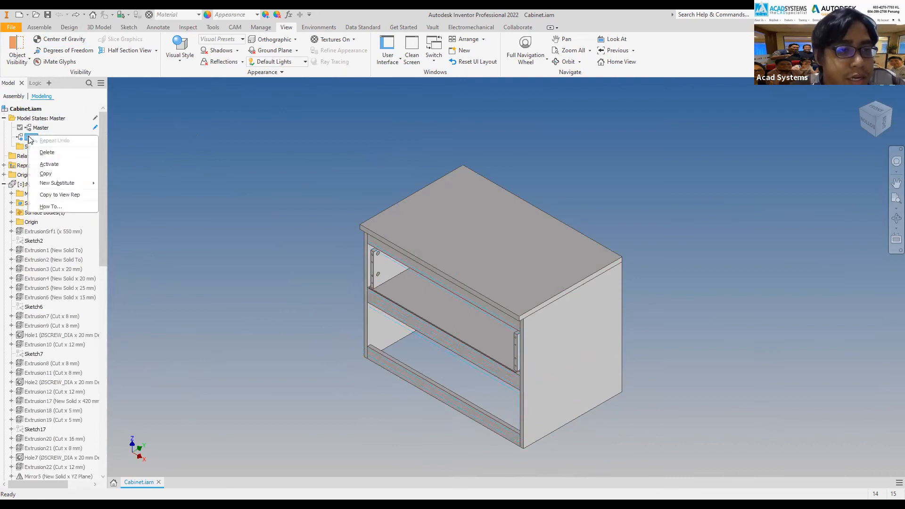
left_click(73, 164)
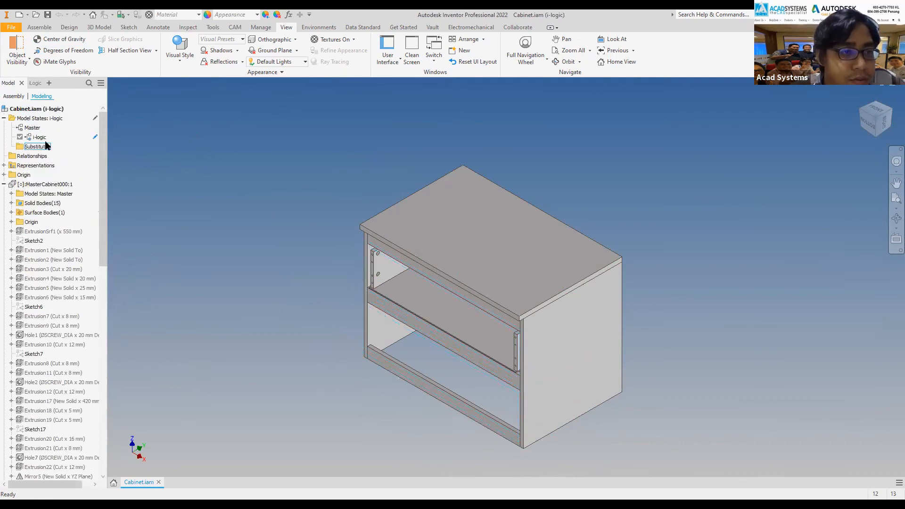
scroll(64, 195, "down", 5)
scroll(65, 239, "down", 12)
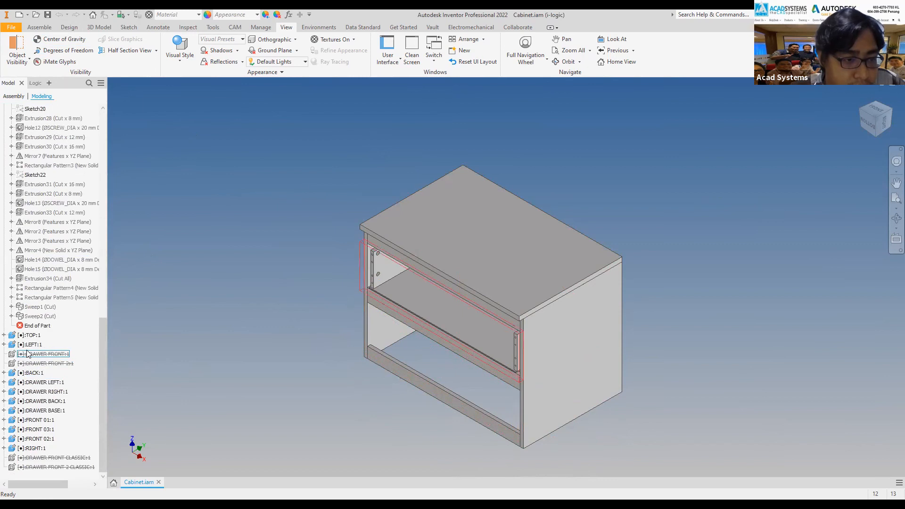
right_click(33, 355)
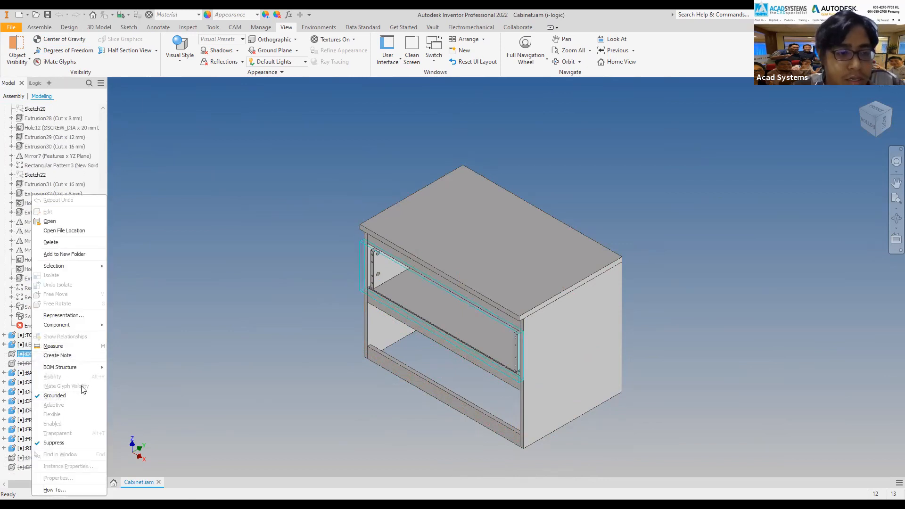
left_click(160, 302)
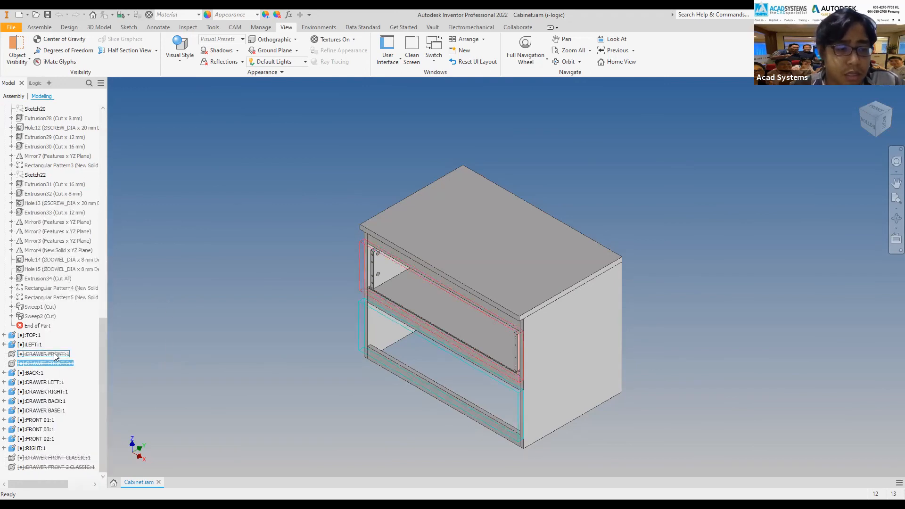
right_click(51, 363)
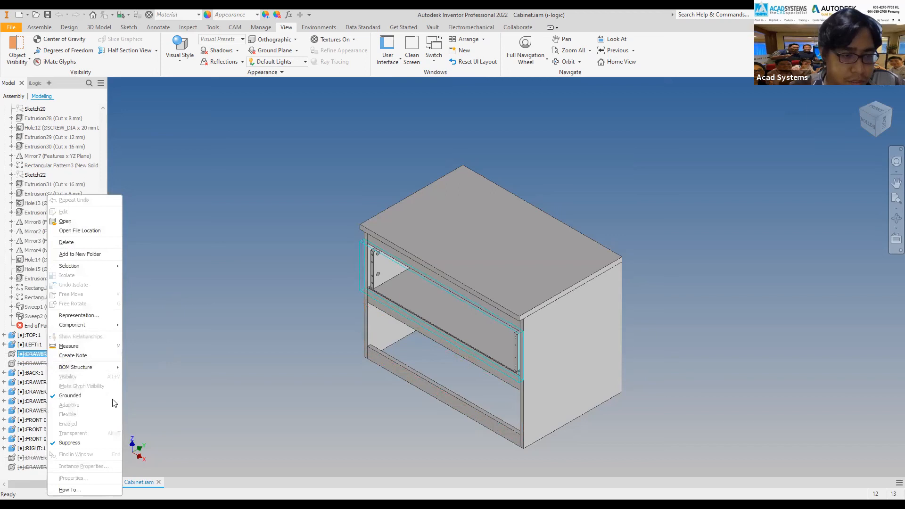
left_click(251, 228)
scroll(44, 112, "up", 15)
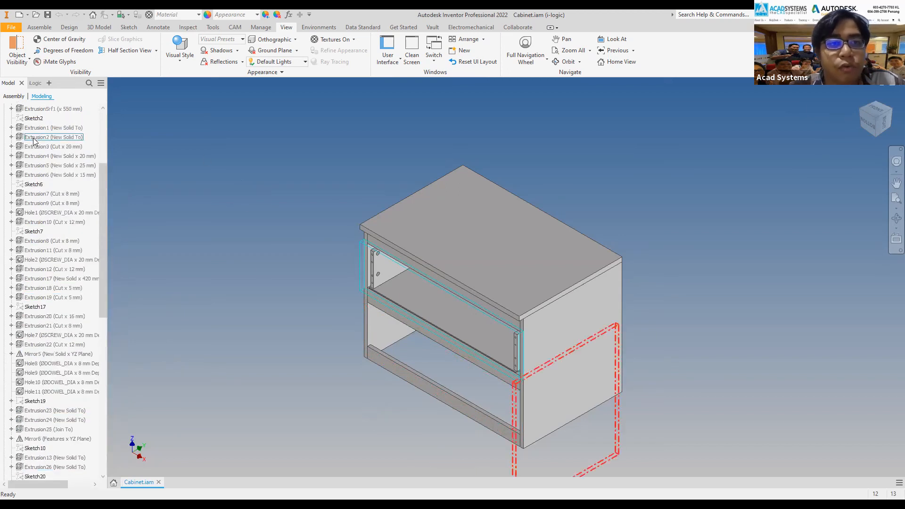
left_click(35, 84)
left_click(31, 95)
left_click(10, 95)
left_click(10, 83)
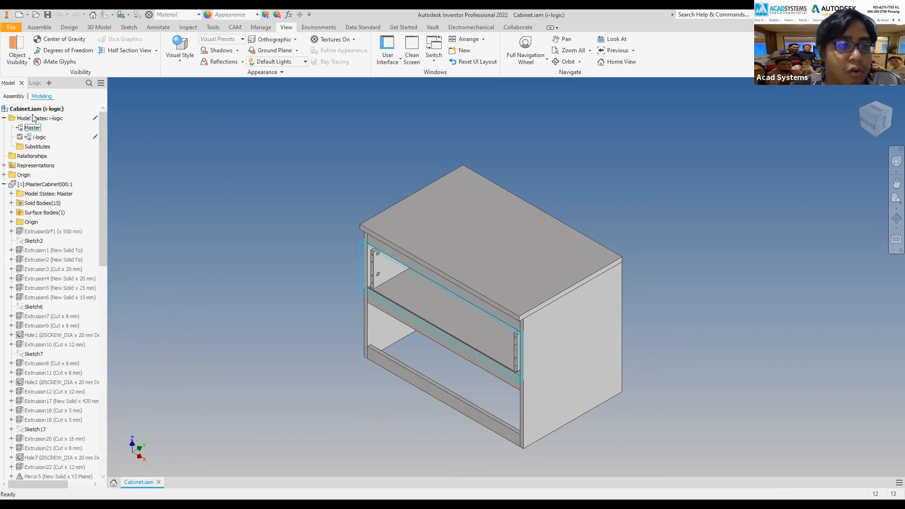
left_click(41, 85)
left_click(8, 83)
left_click(40, 119)
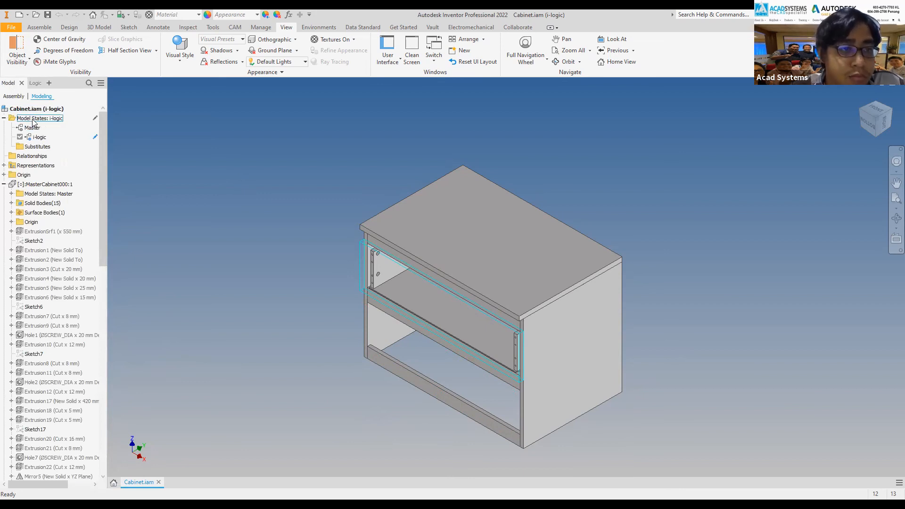
left_click(38, 137)
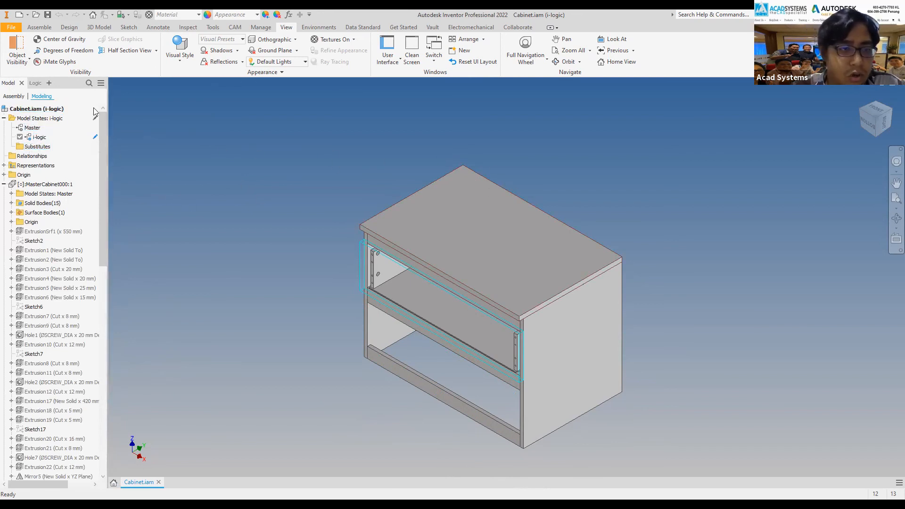
Step: Close the Cabinet.iam assembly without saving its changes
left_click(36, 15)
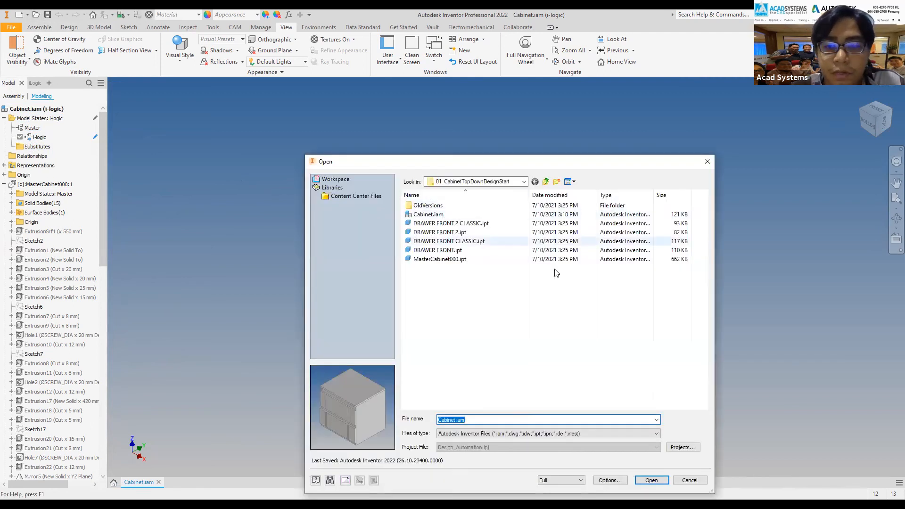
left_click(709, 162)
left_click(158, 481)
left_click(423, 270)
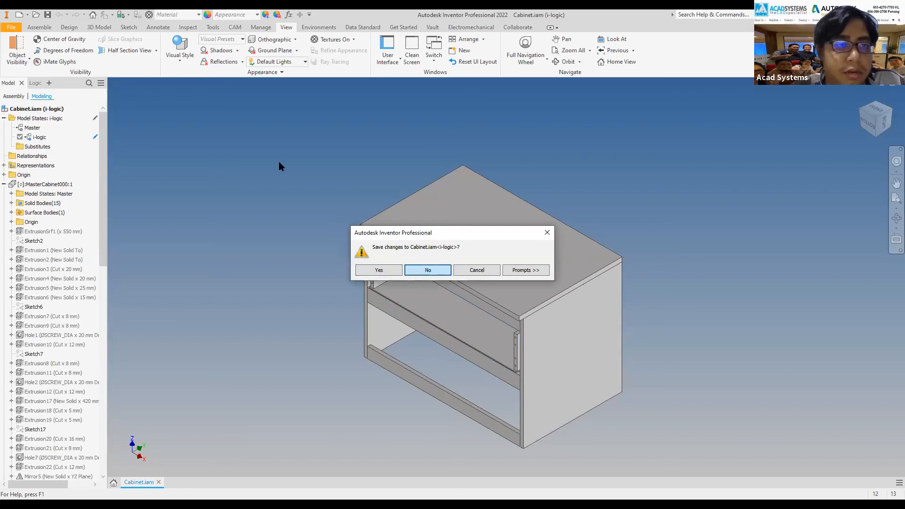
Step: Open Cabinet Assembly.iam from the 02_CabinetTopDownDesignCompleted folder and update the assembly
key("ctrl+o")
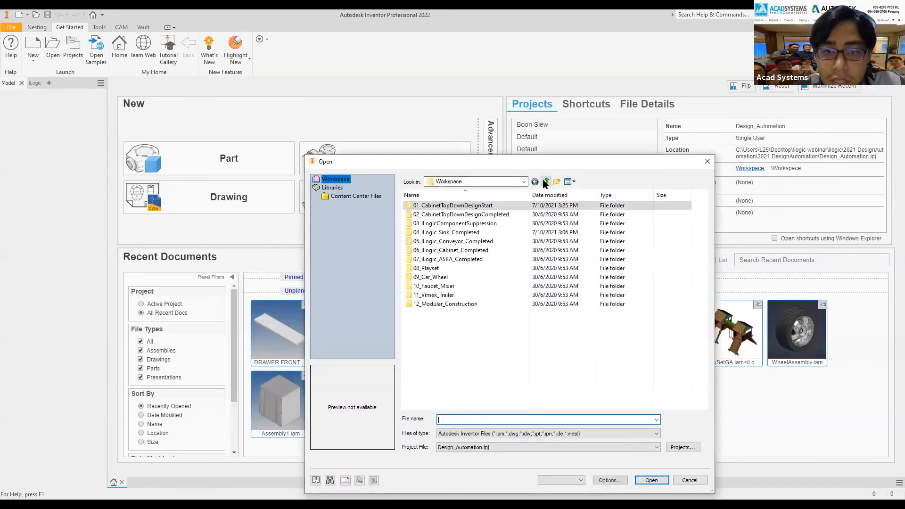
double_click(475, 215)
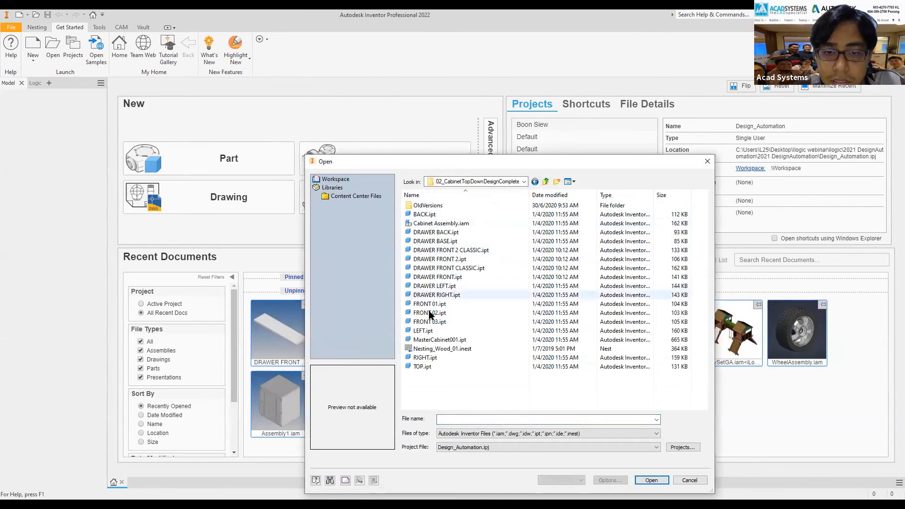
left_click(439, 224)
double_click(439, 225)
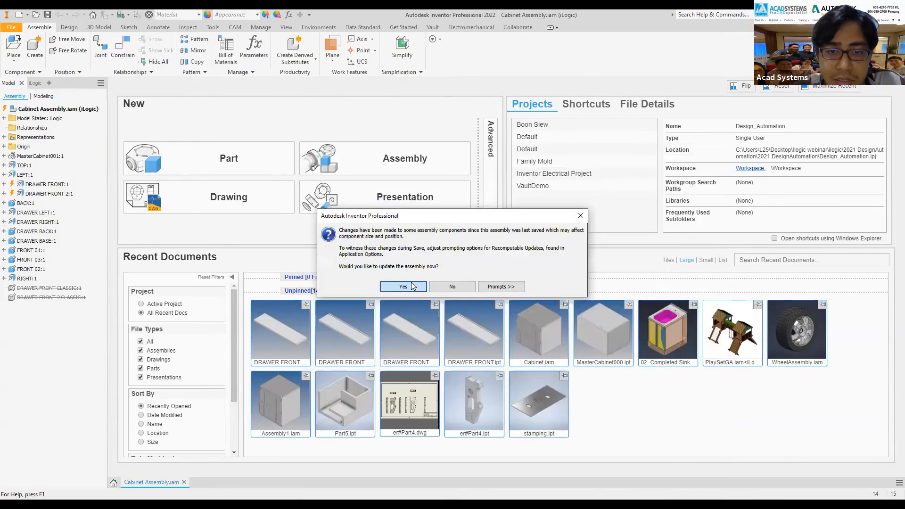
left_click(403, 286)
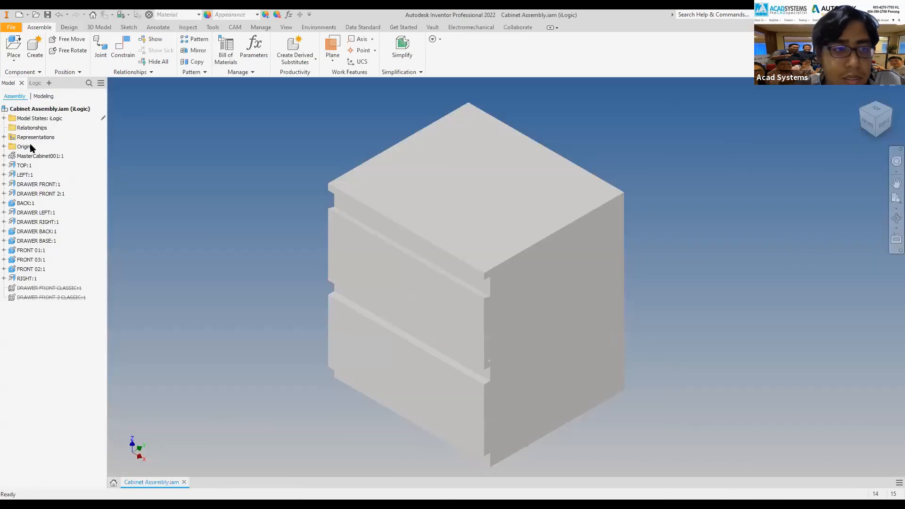
Step: Display the completed cabinet assembly in the Shaded with Edges visual style
left_click(314, 27)
left_click(284, 28)
left_click(313, 27)
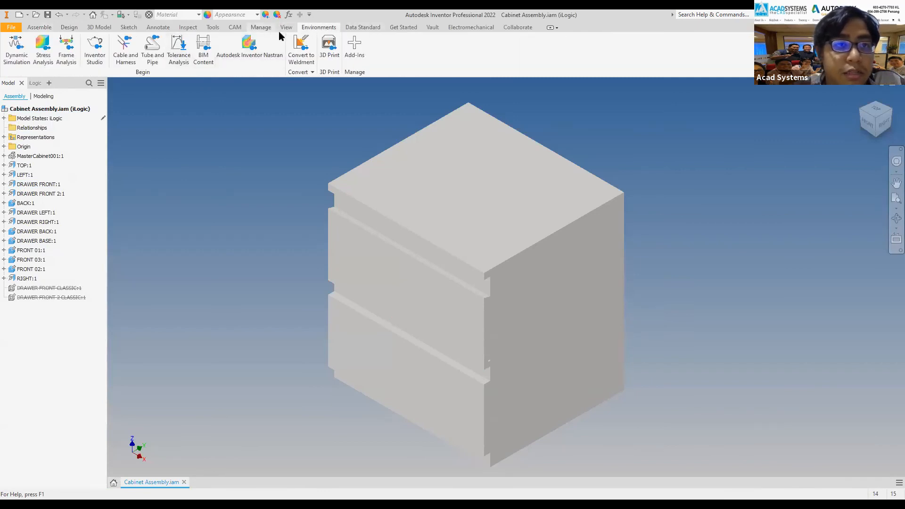
left_click(285, 28)
left_click(179, 55)
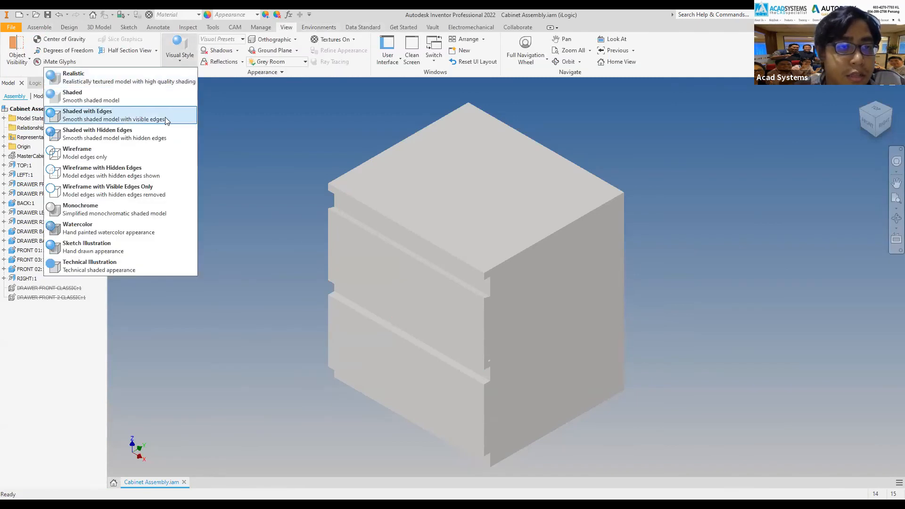
left_click(165, 120)
Step: Open the assembly's CABINET form and apply CLASSIC DESIGN as the cabinet type
left_click(37, 84)
left_click(31, 95)
left_click(40, 114)
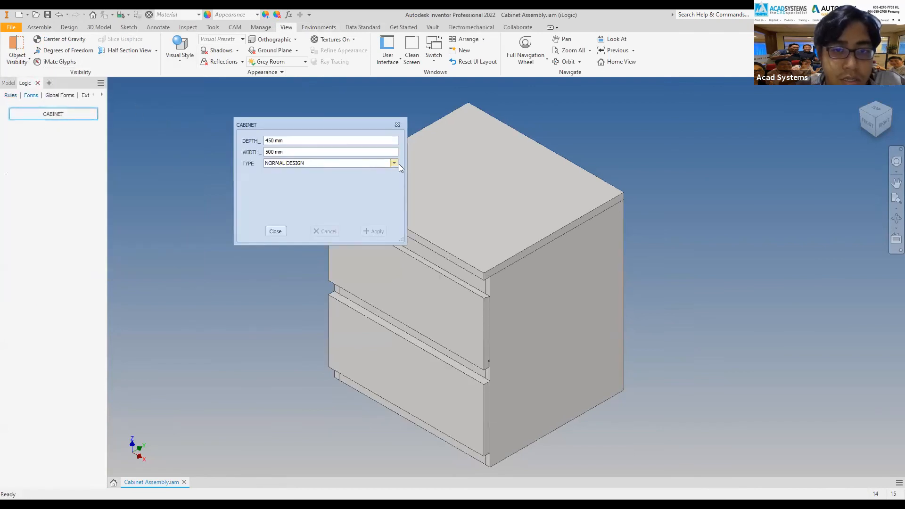
left_click(393, 163)
left_click(329, 179)
left_click(376, 231)
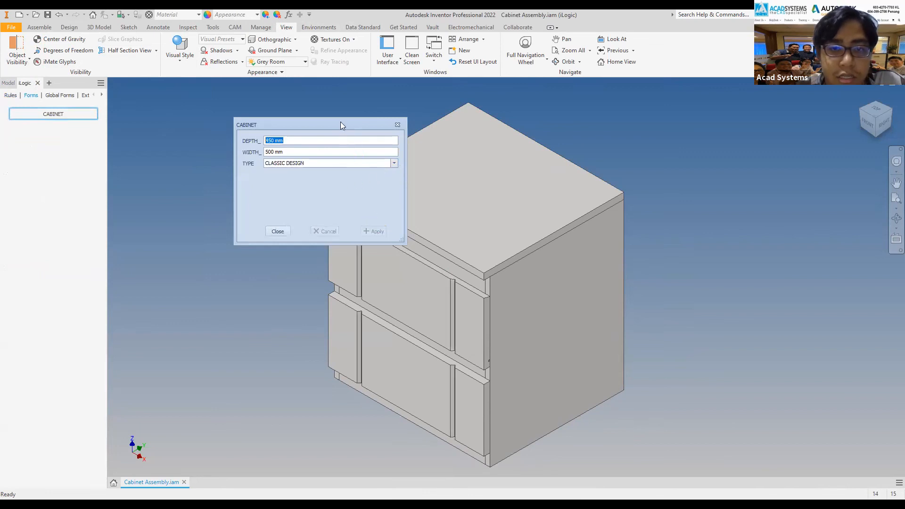
Step: Apply NORMAL DESIGN as the cabinet type, with the form moved clear of the model, and close the form
left_click_drag(341, 122, 242, 117)
left_click(296, 158)
left_click(284, 171)
left_click(277, 225)
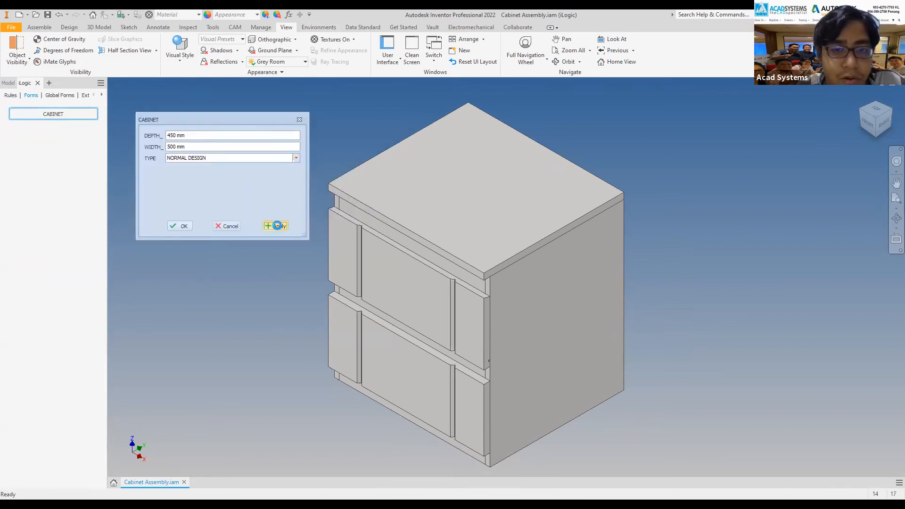
left_click(204, 146)
left_click_drag(182, 146, 162, 150)
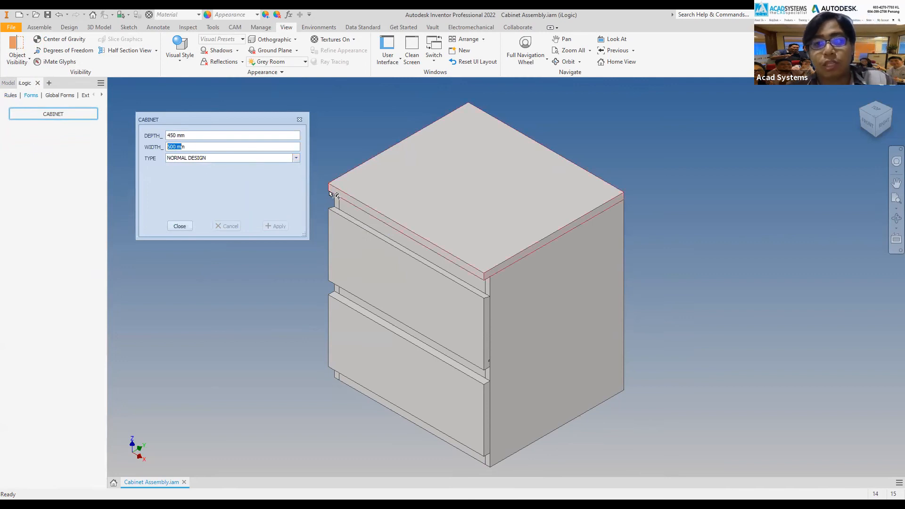
left_click(303, 120)
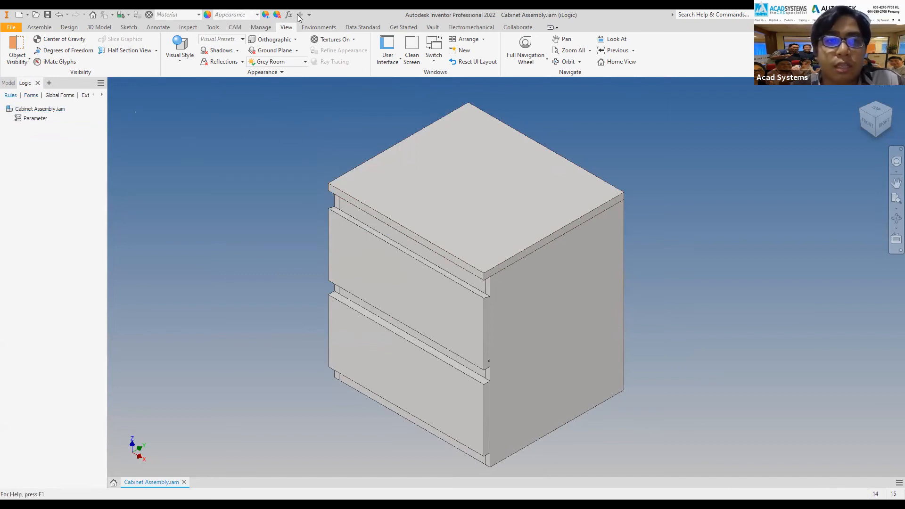
Step: Open WheelAssembly.iam from the 09_Car_Wheel folder in the workspace
left_click(36, 17)
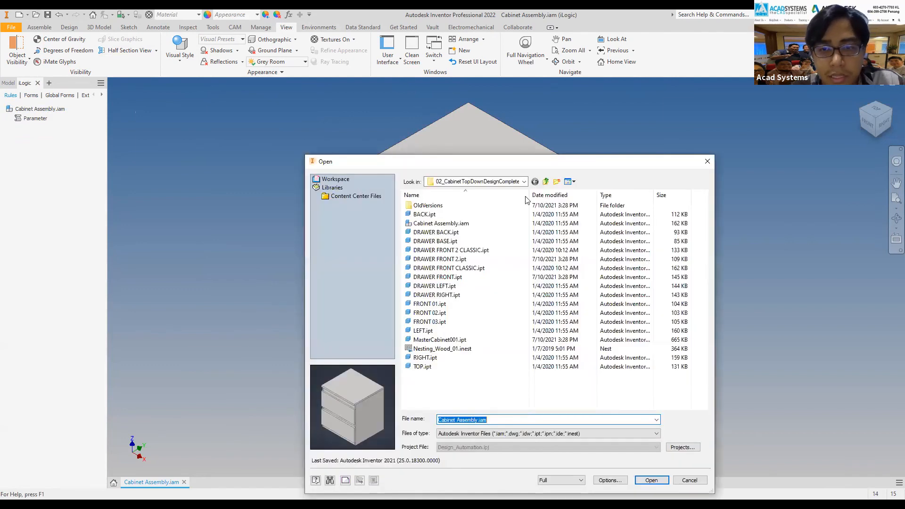
left_click(545, 181)
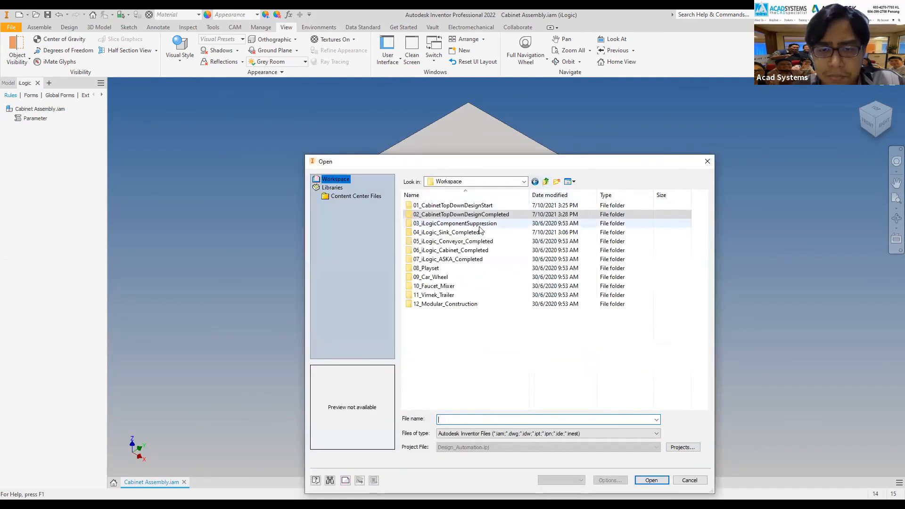
double_click(455, 278)
left_click(452, 295)
double_click(451, 296)
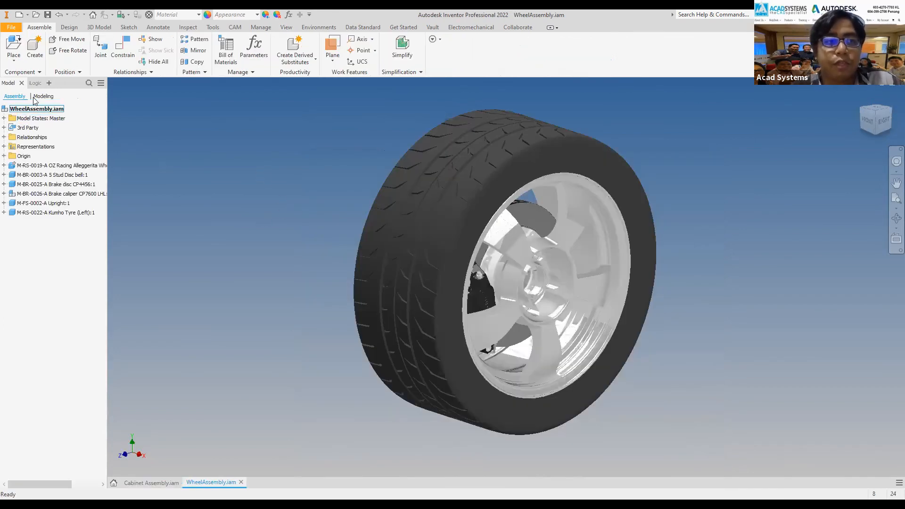
Step: Open the wheel assembly's Wheel Configuration form and apply a wheel size of 20 with 9 spokes
left_click(38, 83)
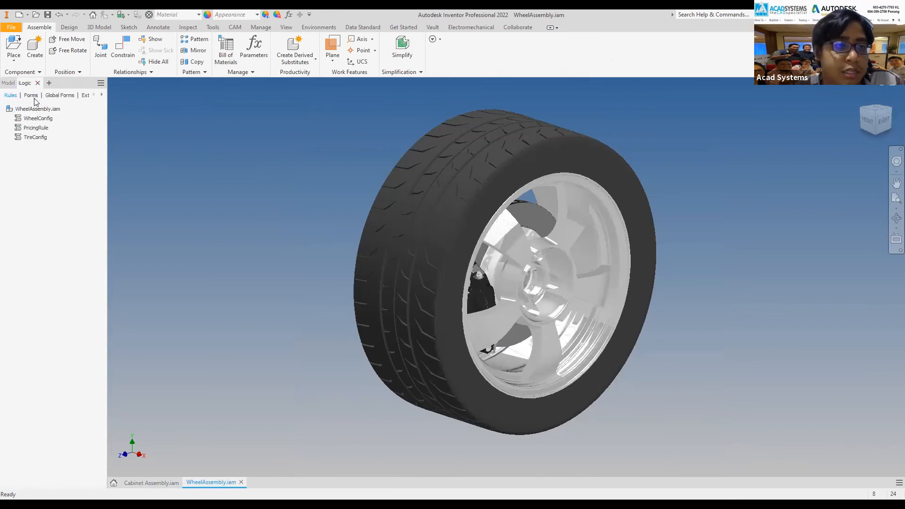
left_click(31, 94)
left_click(39, 116)
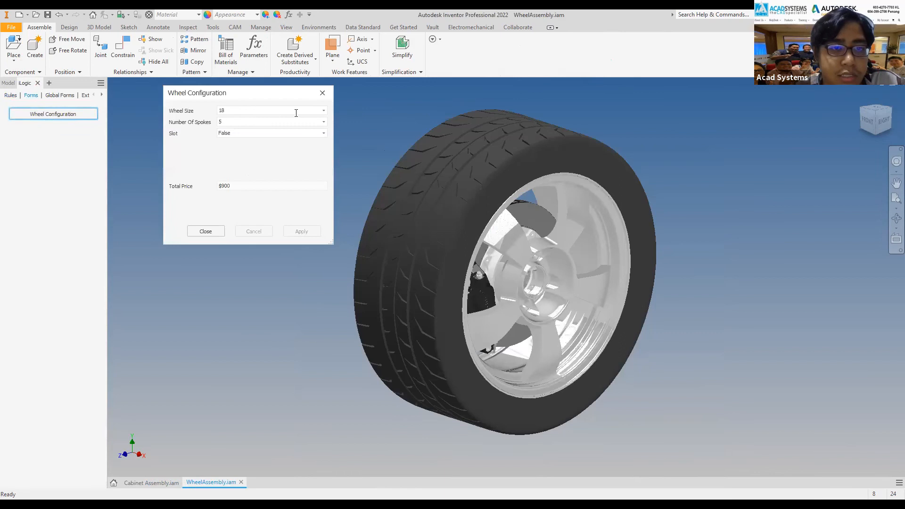
left_click(325, 111)
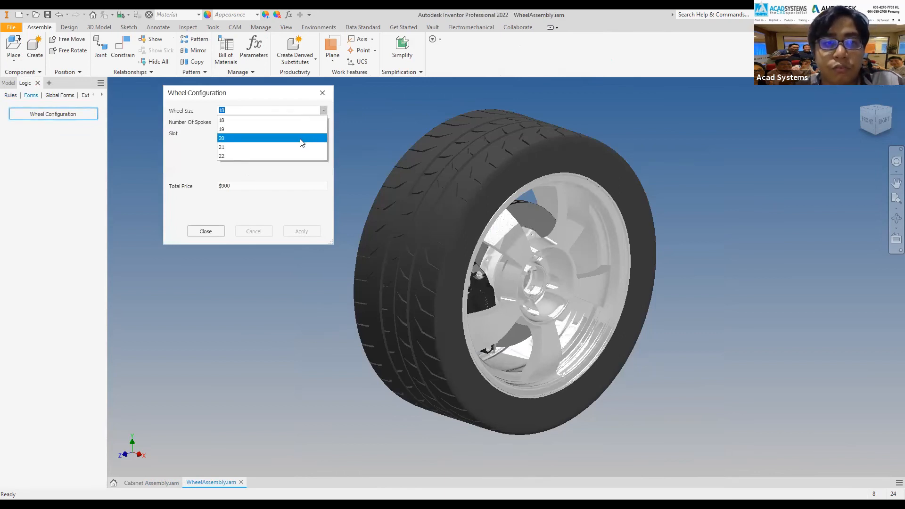
left_click(303, 138)
left_click(325, 124)
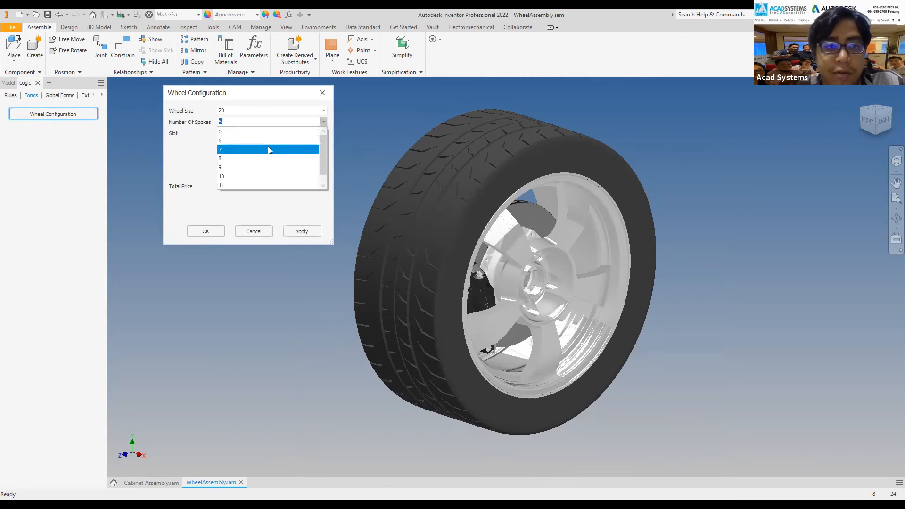
left_click(269, 168)
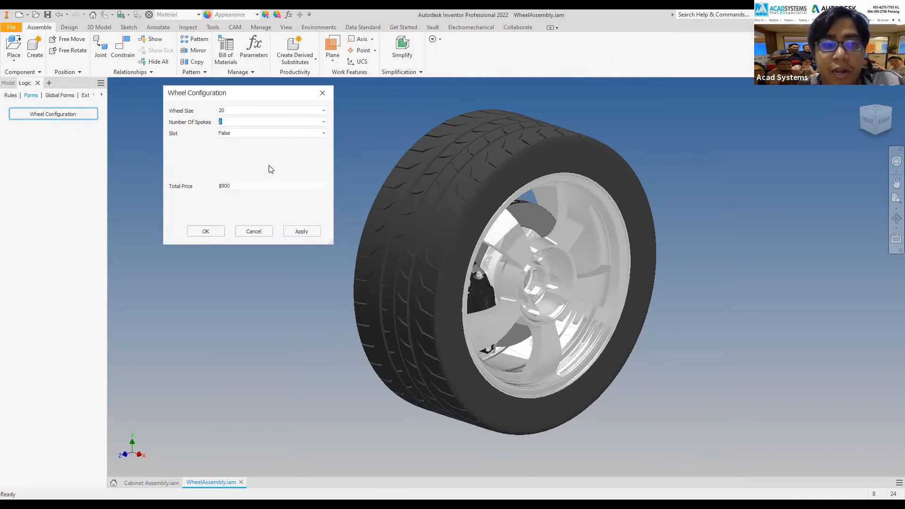
left_click(308, 234)
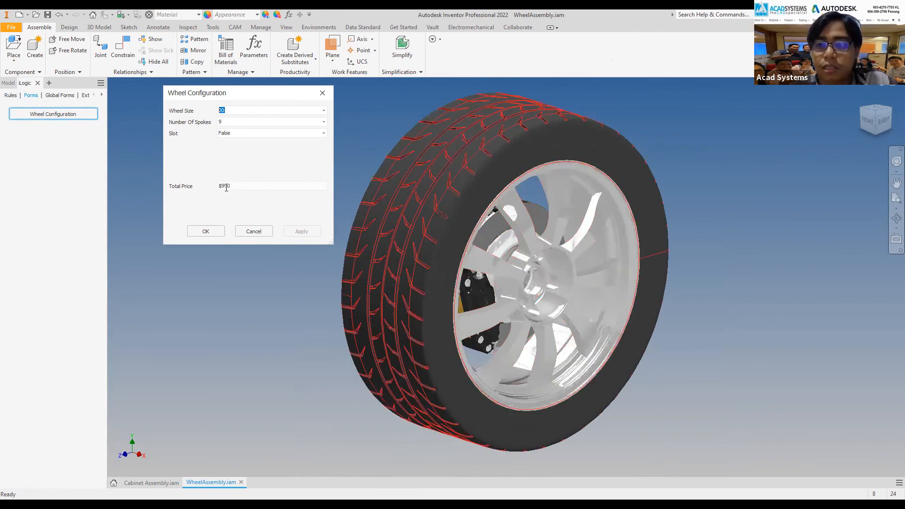
Step: Check the form's total price, close the form and locate PricingRule among the assembly's iLogic rules
left_click(262, 186)
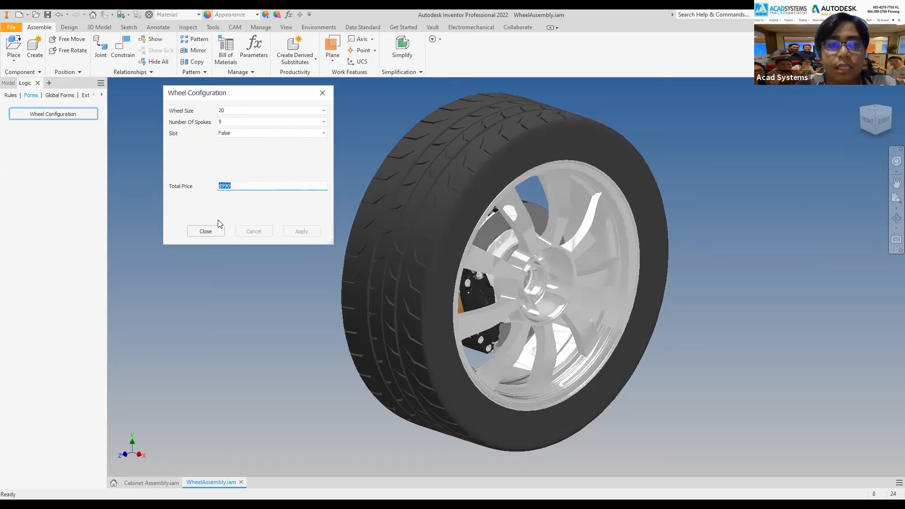
left_click(217, 232)
left_click(12, 95)
left_click(36, 127)
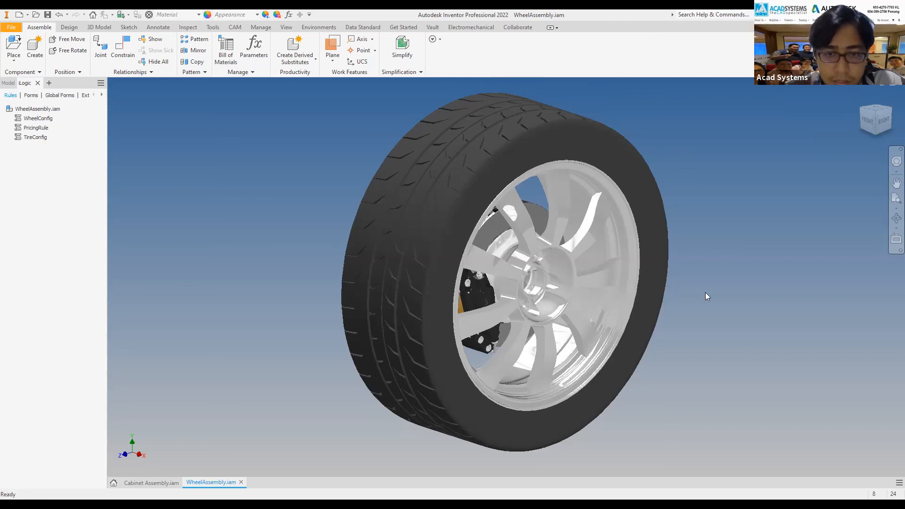
Step: Switch to the Chrome browser, load acadsystems.com in the empty tab and dismiss the customer review pop-up
key("alt+Tab")
left_click(243, 20)
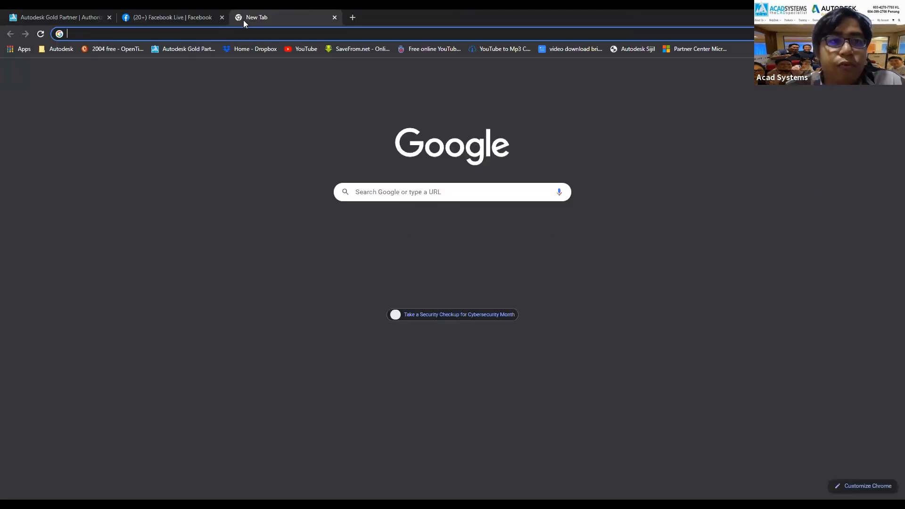
left_click(459, 35)
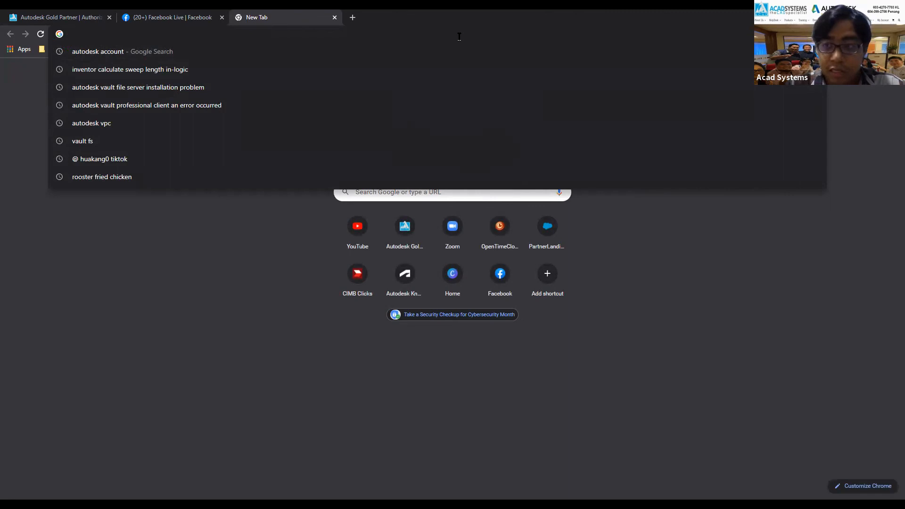
type("acad")
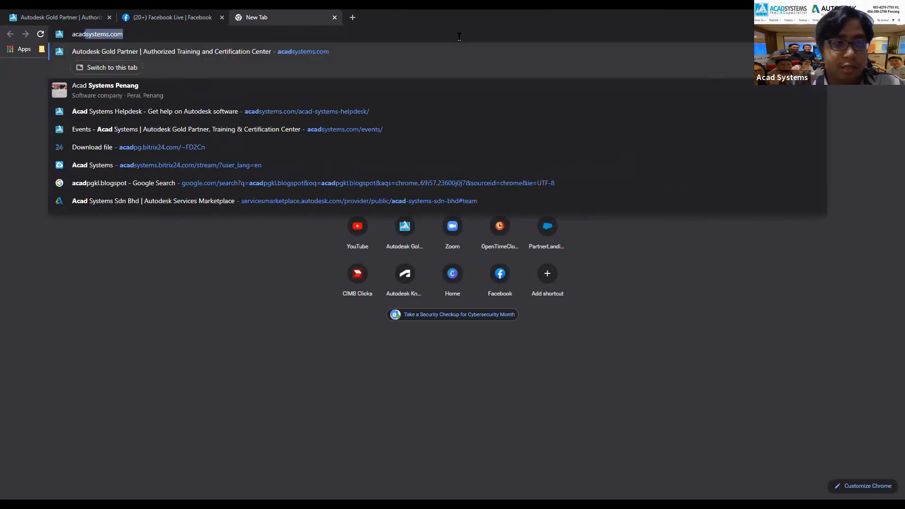
type("systems.com")
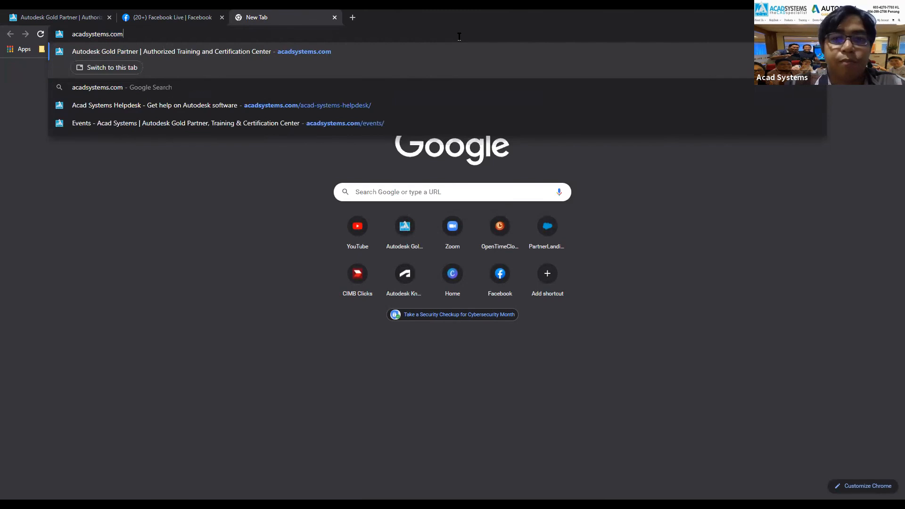
key("Return")
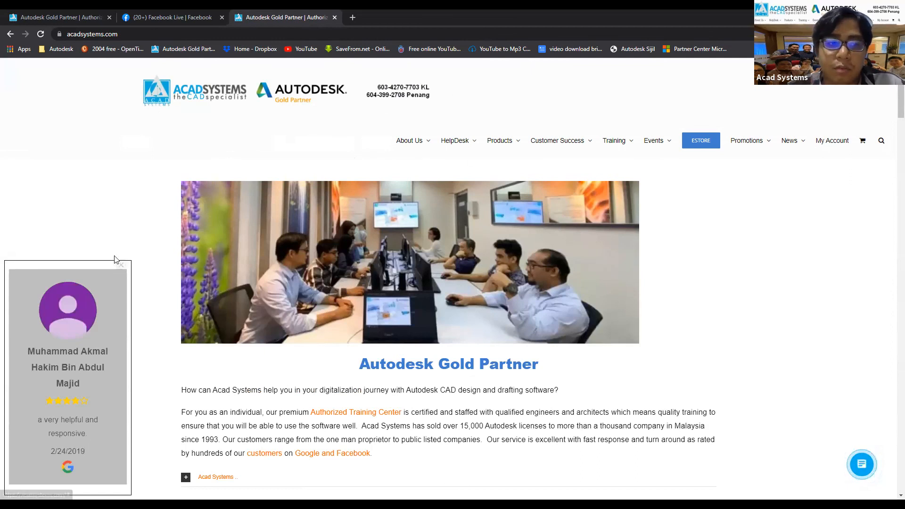
left_click(121, 264)
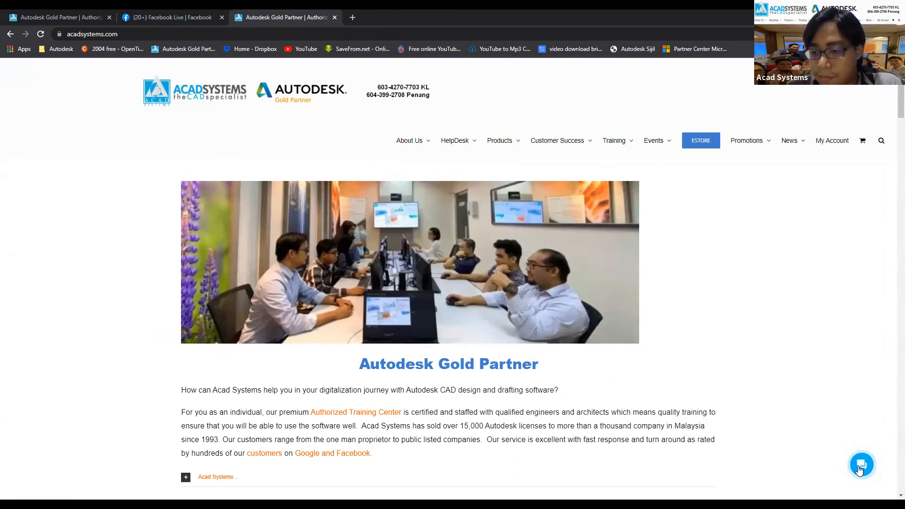
Step: Open the website's live chat and write the unsent message "i need autocad, what is the price"
left_click(859, 467)
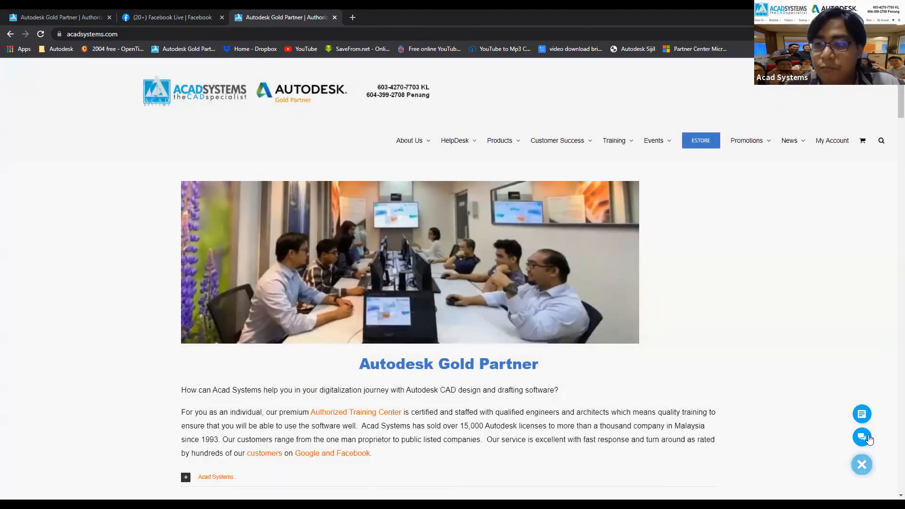
left_click(862, 438)
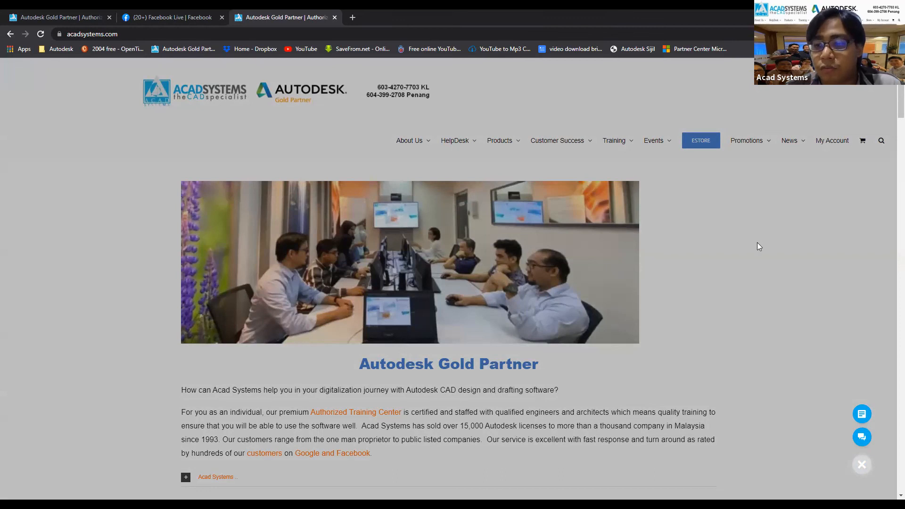
left_click(861, 464)
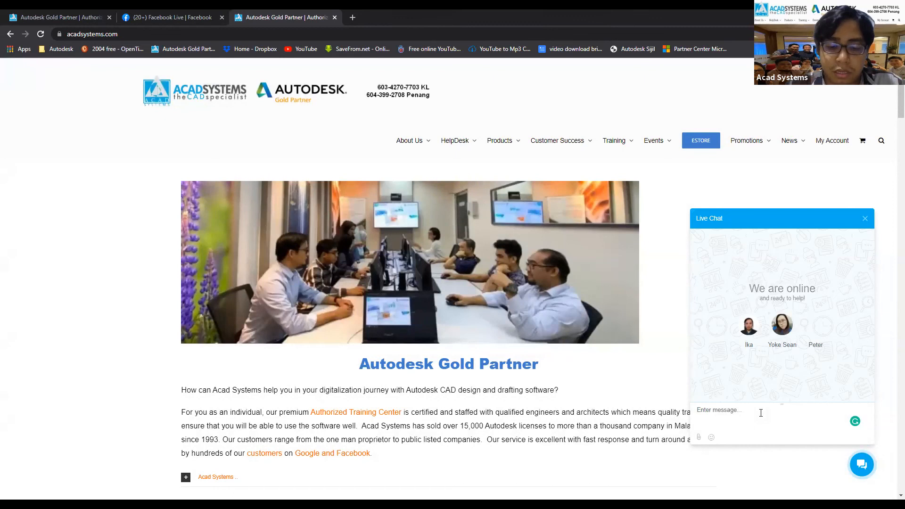
type("i need")
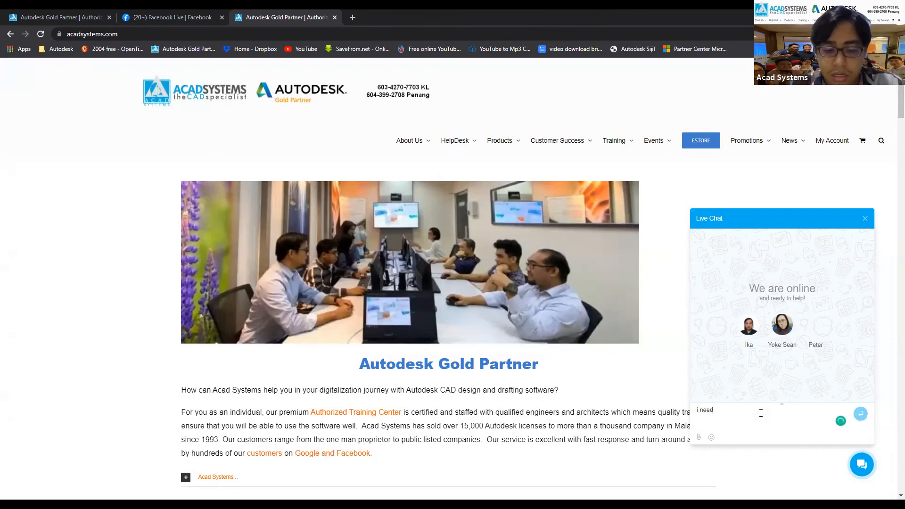
type(" autocad")
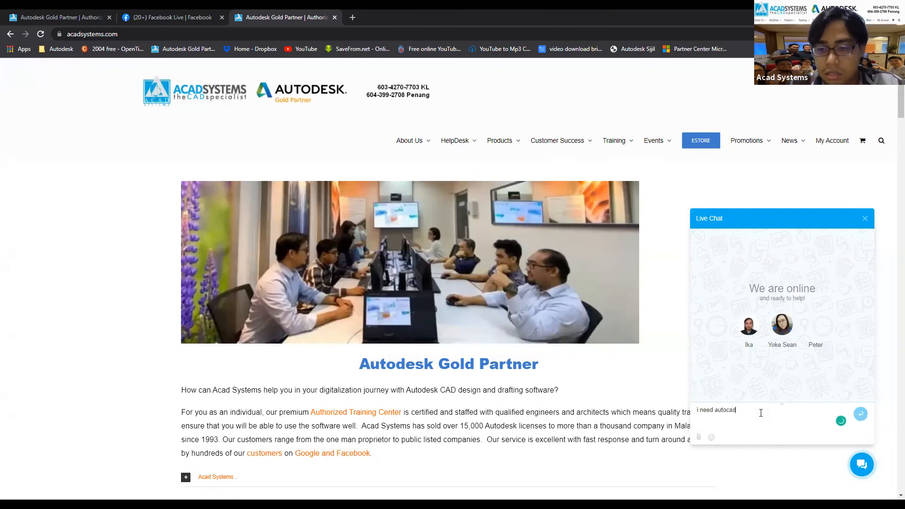
type(", what is the price")
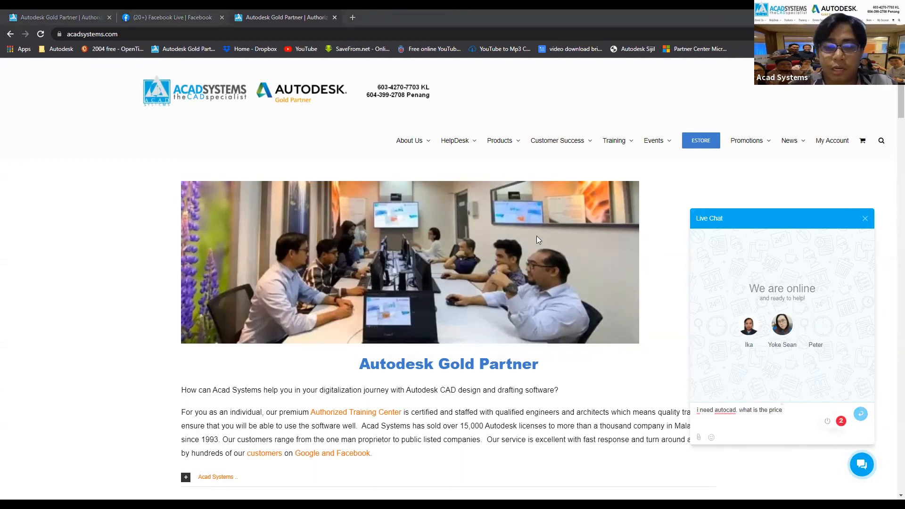
Step: Examine the homepage's latest Autodesk promotions and news, the AutoCAD offer, contact section and upcoming online lessons
scroll(408, 174, "down", 1)
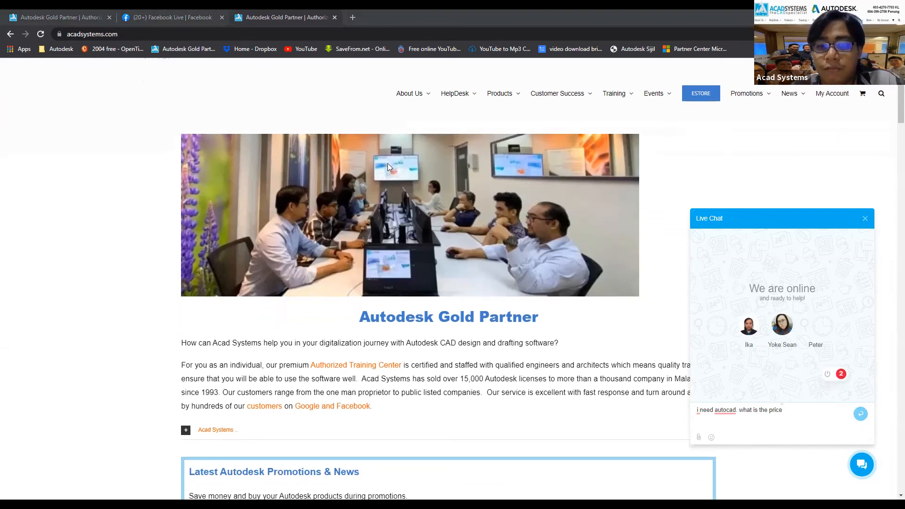
scroll(387, 163, "down", 5)
scroll(388, 169, "down", 2)
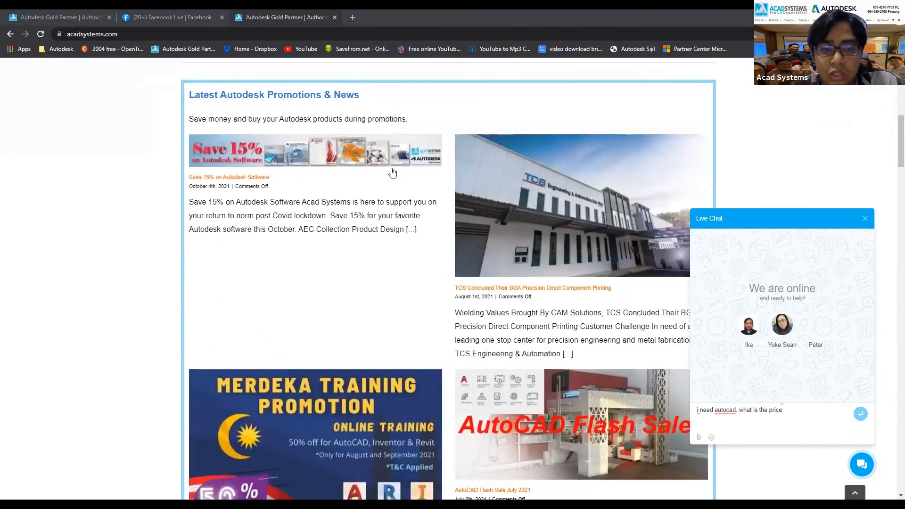
scroll(354, 161, "down", 2)
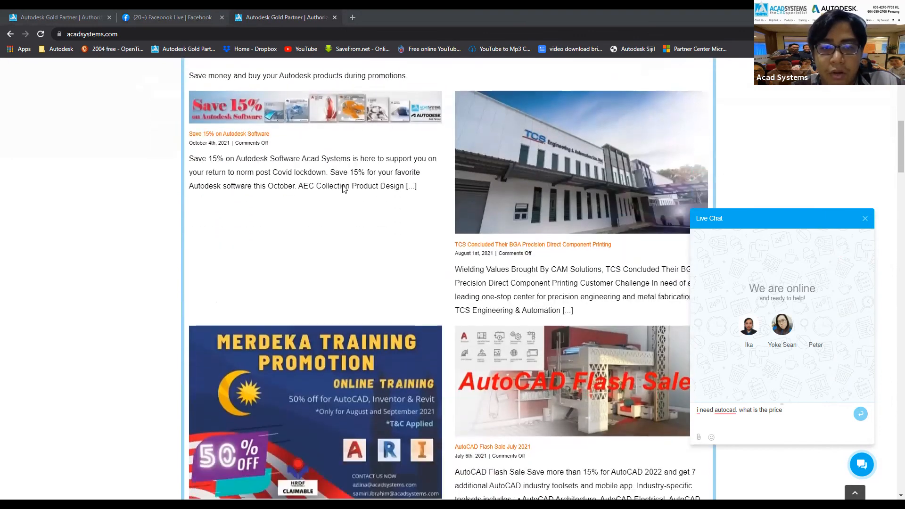
scroll(453, 188, "down", 10)
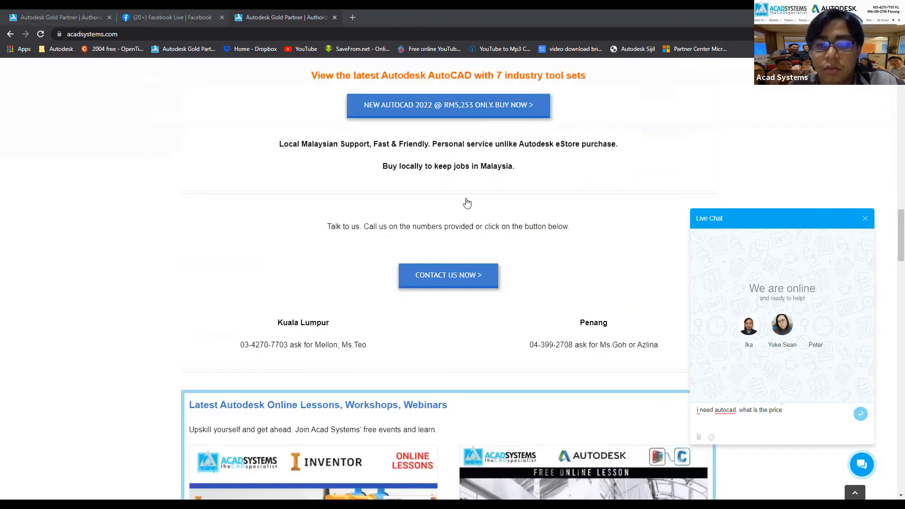
scroll(491, 224, "down", 5)
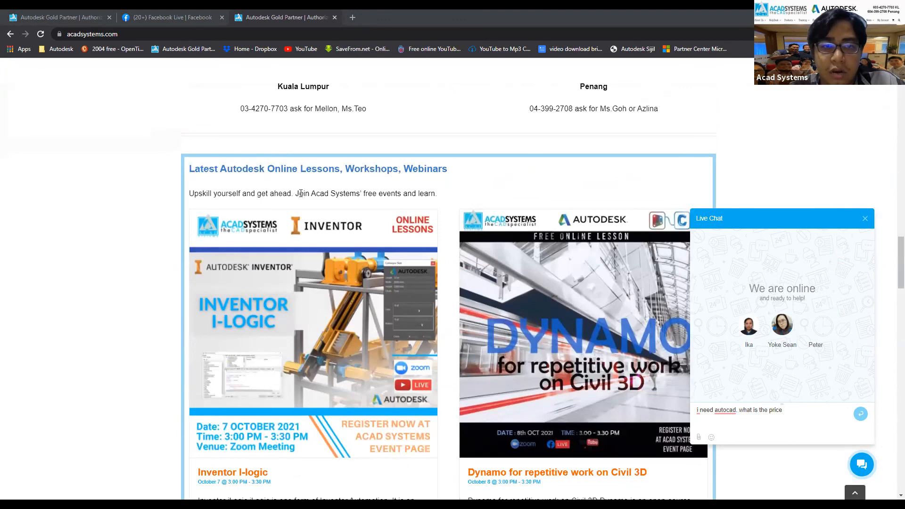
scroll(490, 236, "down", 1)
scroll(513, 335, "up", 6)
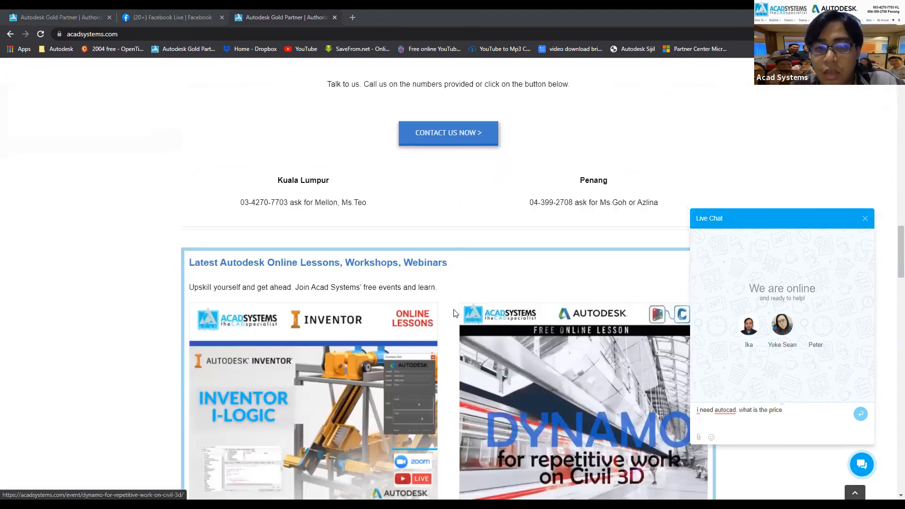
scroll(549, 316, "up", 7)
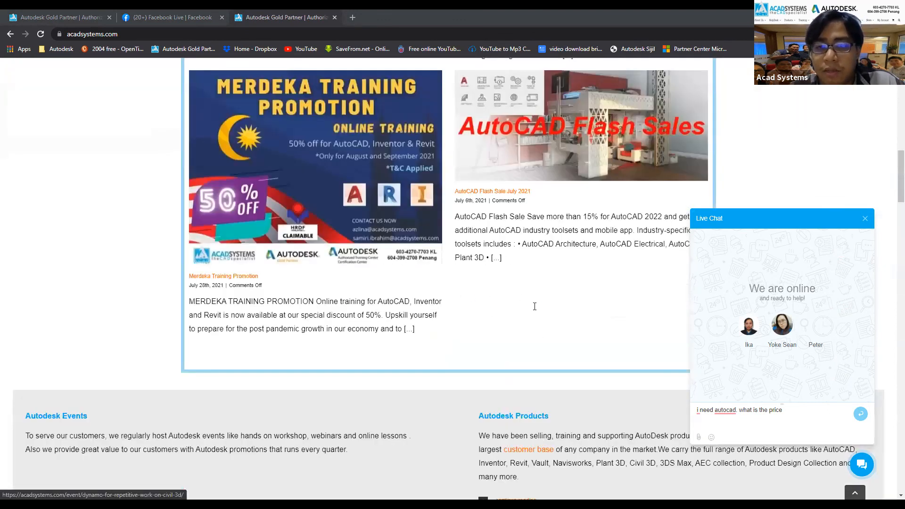
scroll(545, 303, "up", 5)
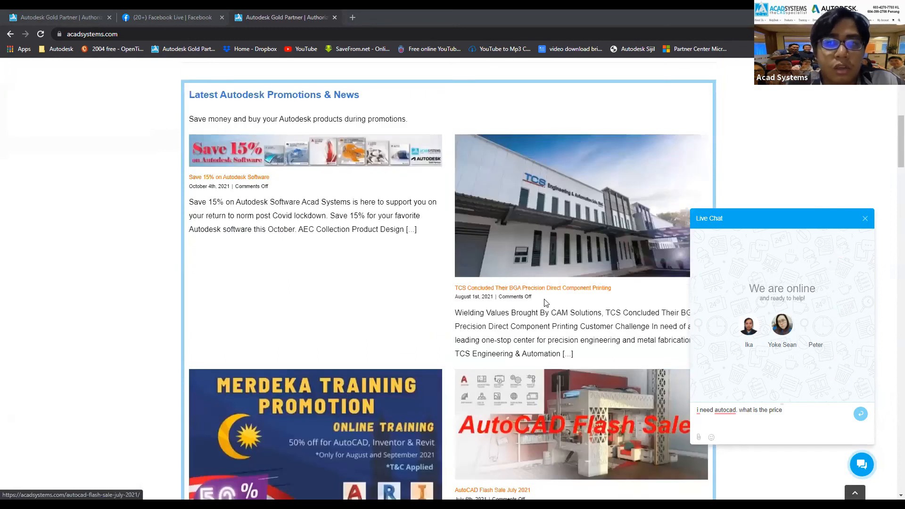
scroll(545, 302, "down", 4)
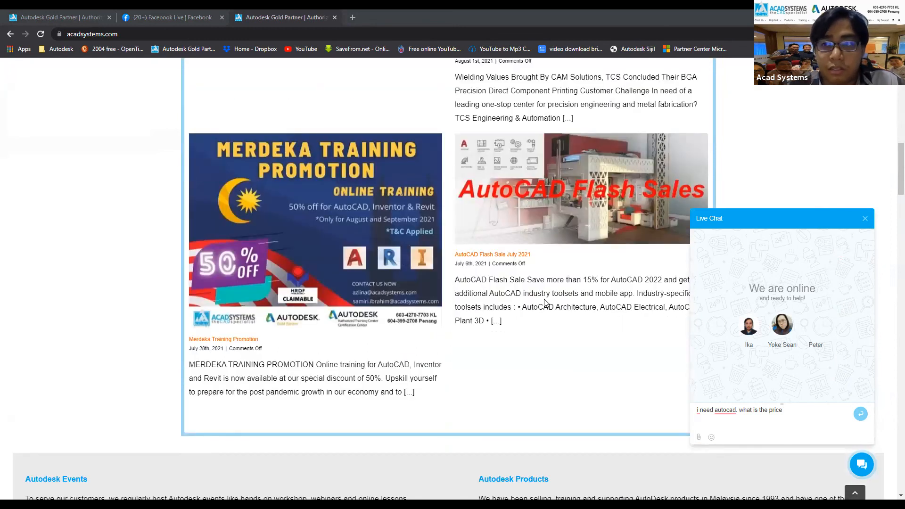